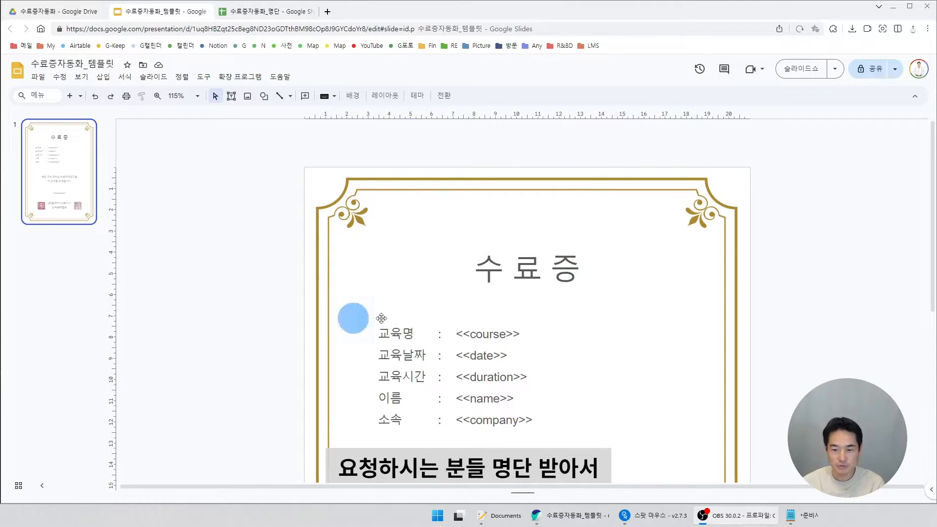
Examine the course, date, duration, name and company placeholders in the certificate template.
click(520, 335)
drag(464, 357, 534, 383)
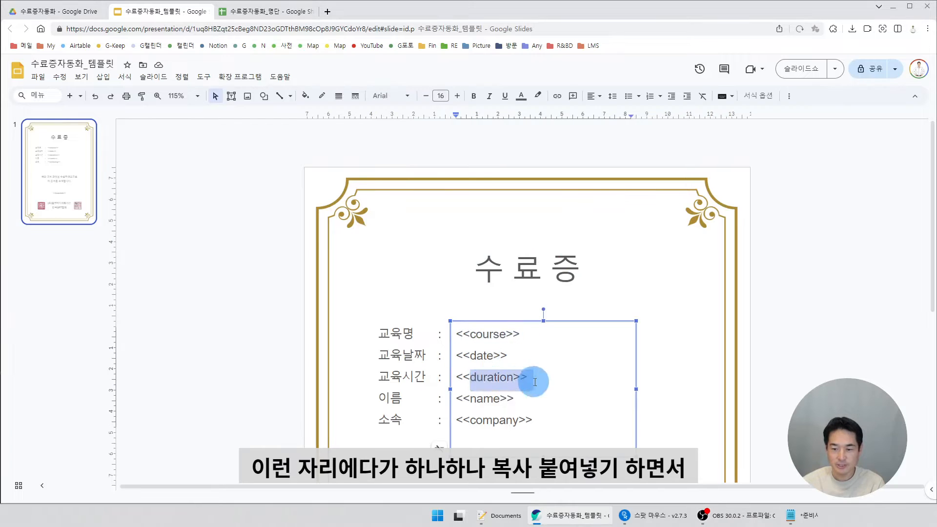
drag(464, 407, 518, 408)
drag(470, 423, 548, 425)
click(229, 288)
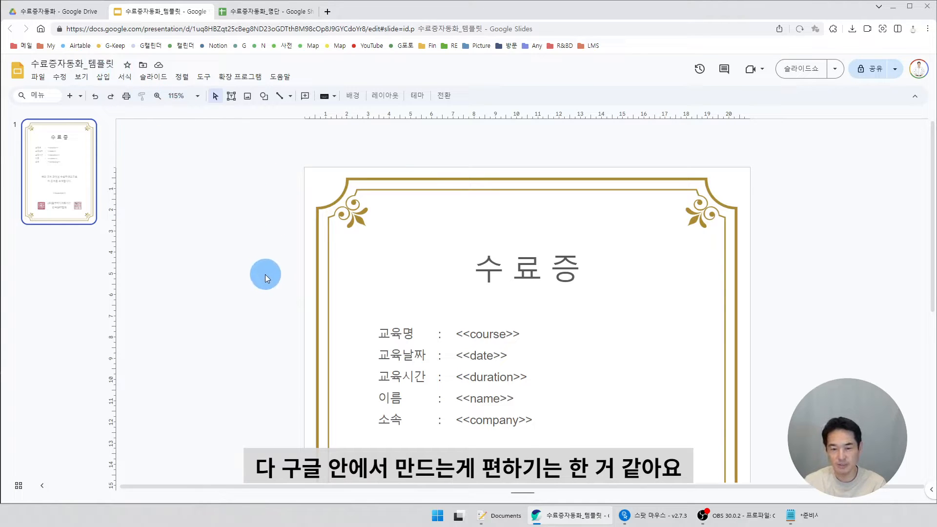
Inspect the decorative gold border image that frames the whole certificate.
click(321, 191)
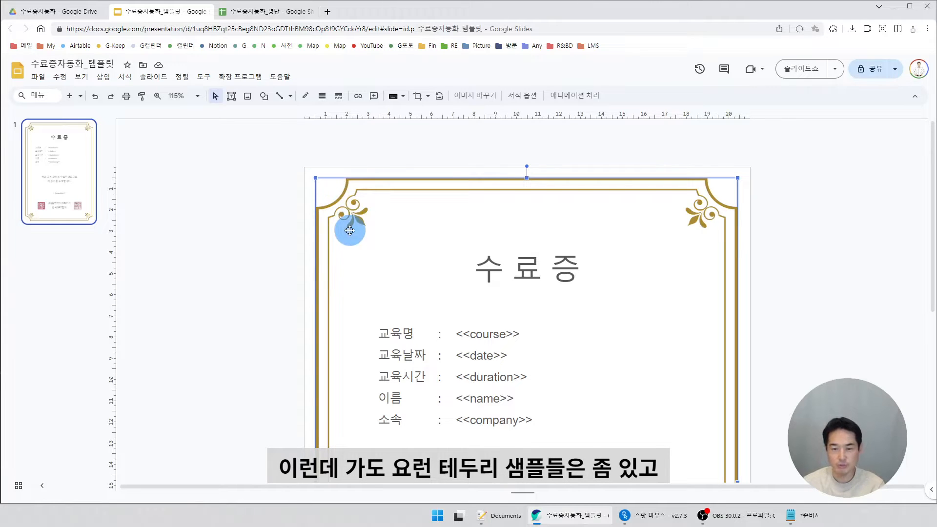
scroll(717, 324, down, 5)
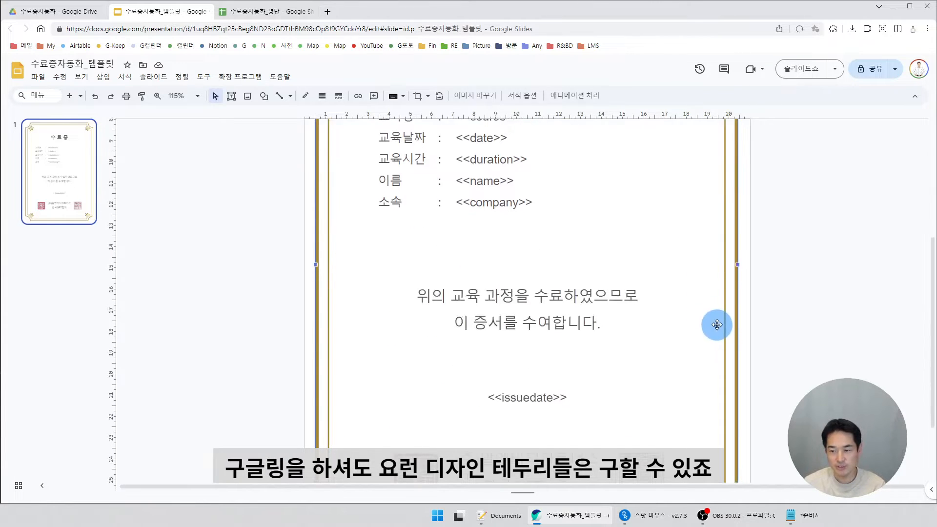
scroll(716, 325, down, 2)
scroll(740, 165, up, 6)
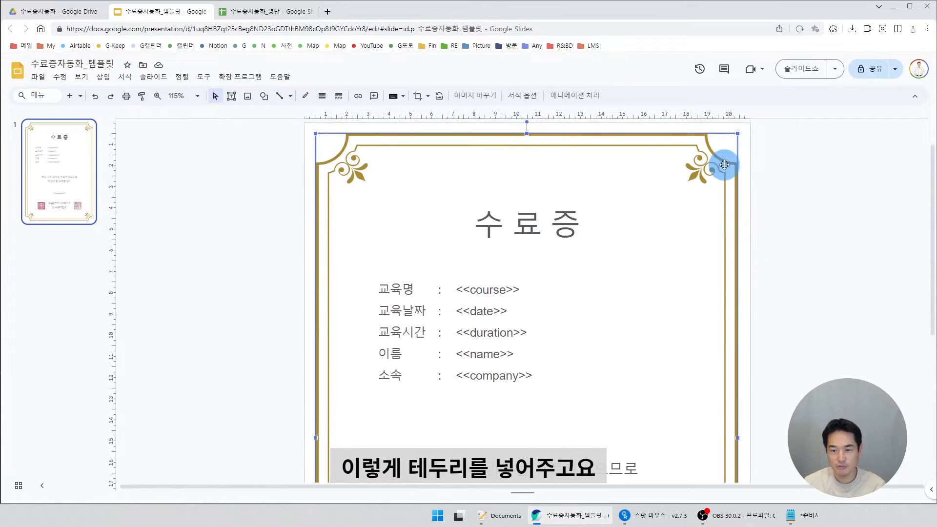
Examine the certificate's fixed elements: the 수료증 title, field labels, completion statement, issuer names and both seal images.
click(534, 228)
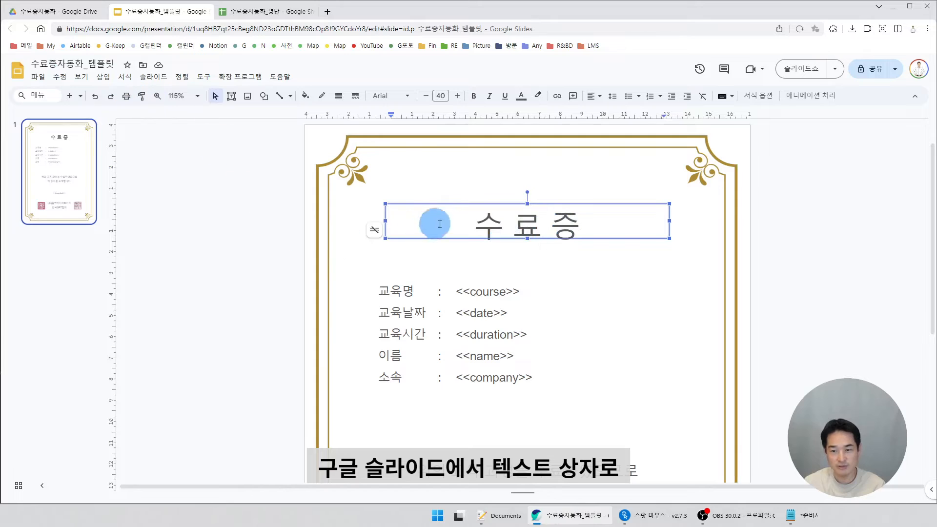
click(384, 303)
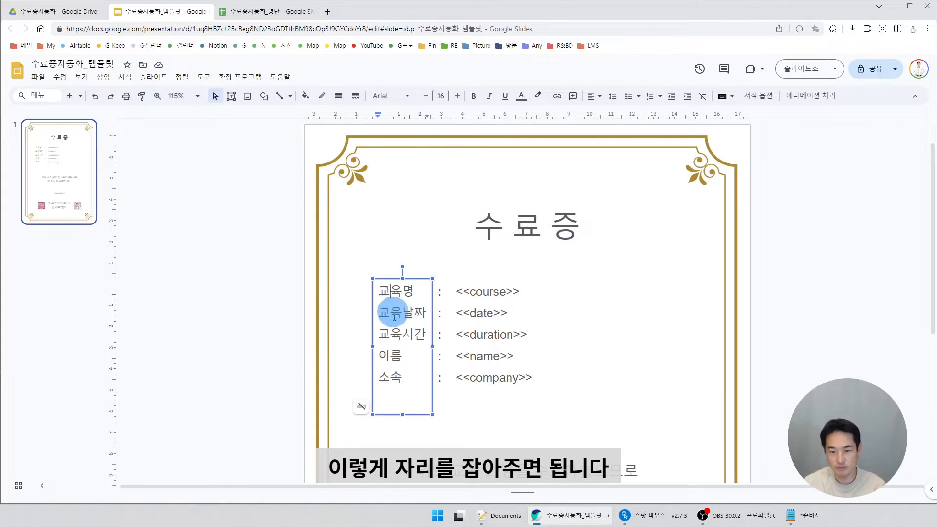
click(441, 318)
scroll(441, 319, down, 3)
click(512, 330)
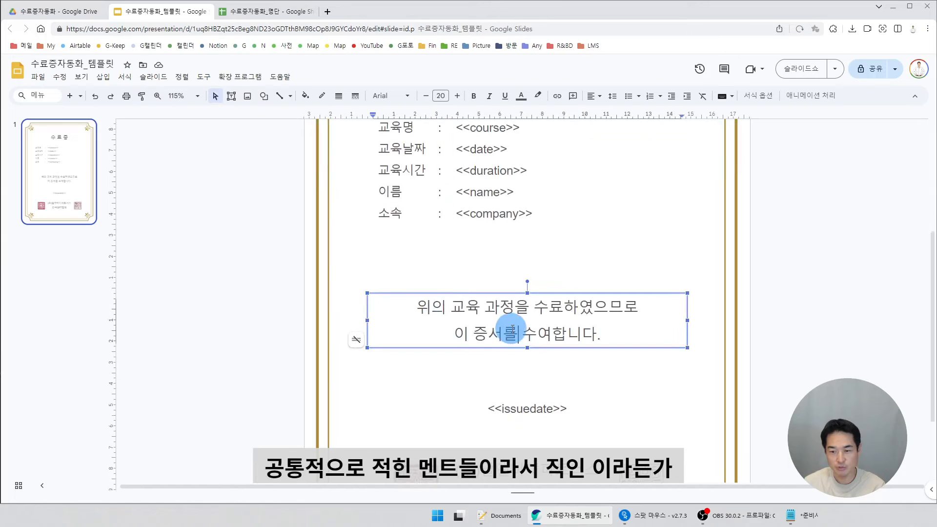
scroll(483, 293, down, 2)
click(400, 373)
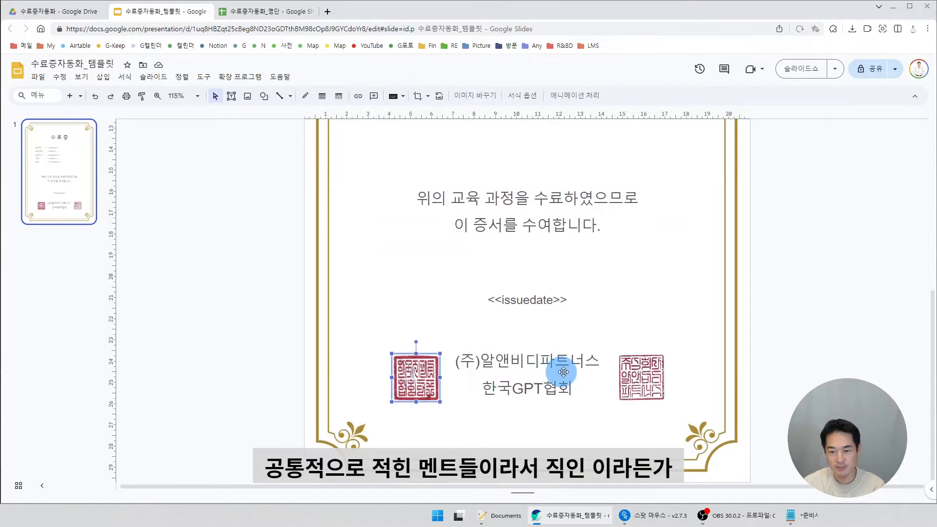
click(564, 372)
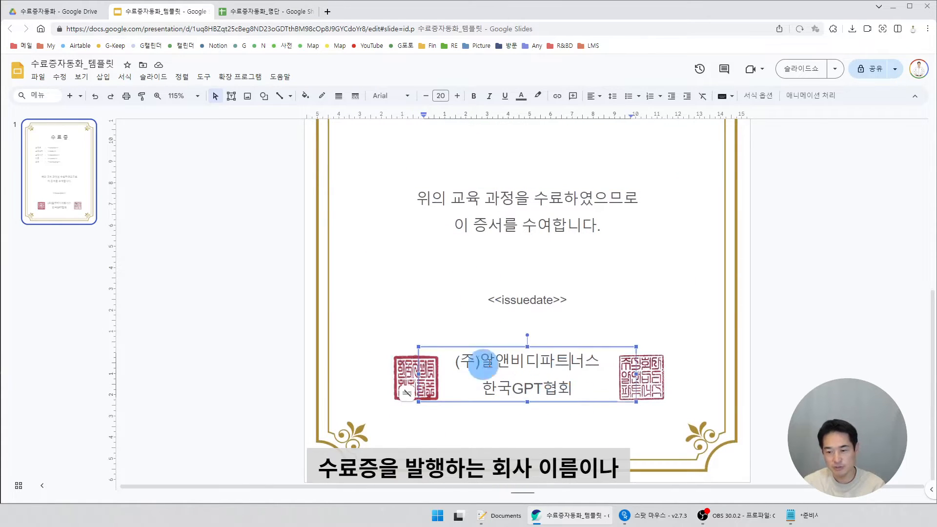
click(643, 378)
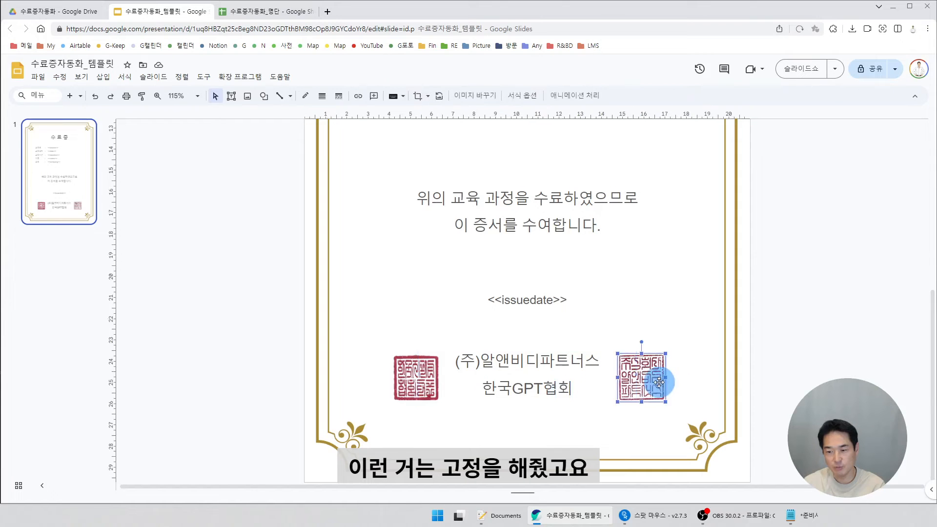
Examine how the <<course>> placeholder is written between double angle brackets in its text box.
scroll(526, 376, up, 2)
click(522, 328)
scroll(520, 325, up, 2)
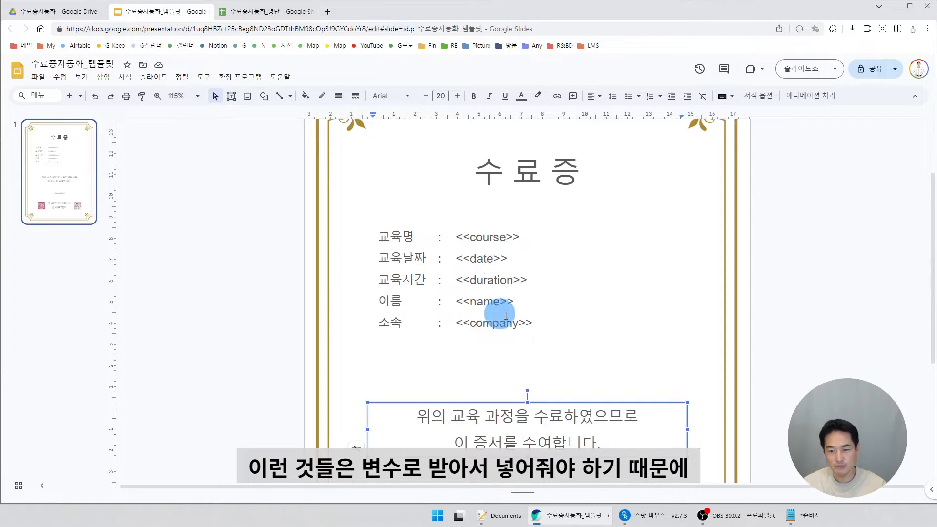
click(465, 238)
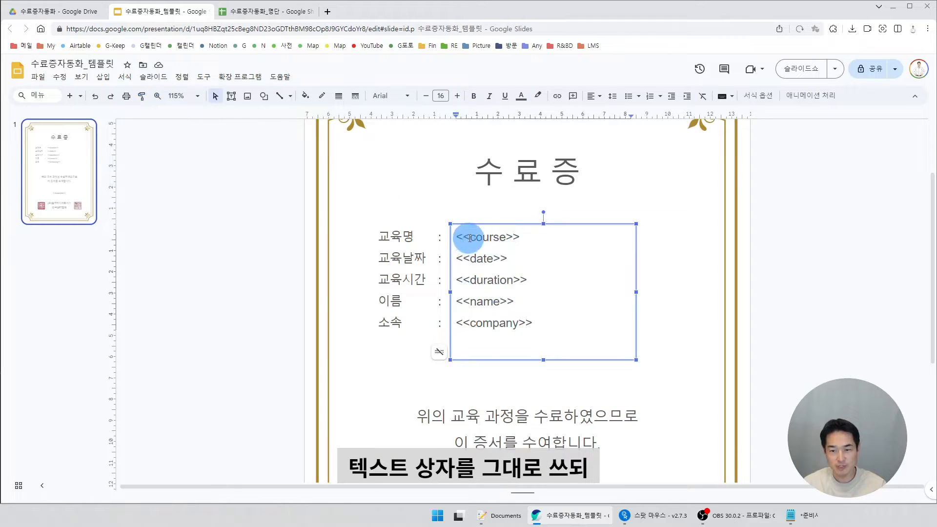
mouse_move(508, 237)
mouse_down()
mouse_move(521, 237)
mouse_move(456, 239)
mouse_move(521, 237)
mouse_up()
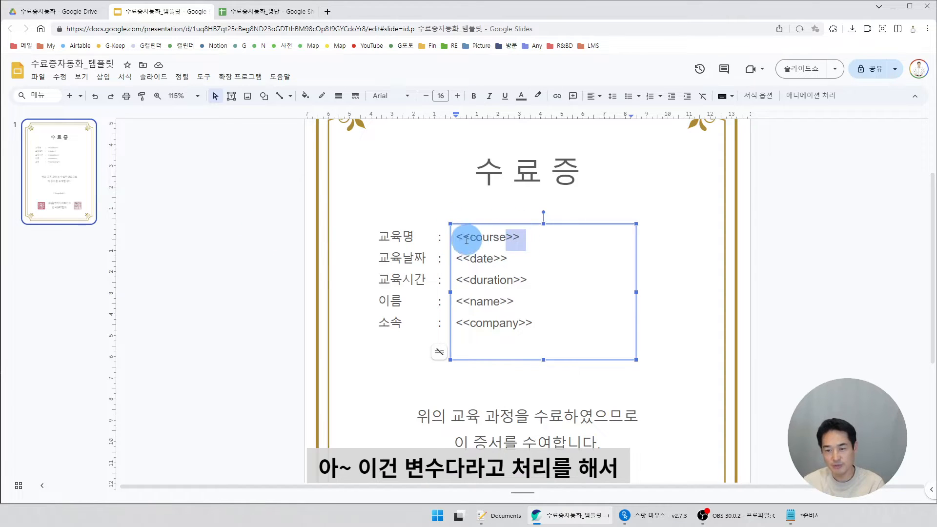
drag(457, 238, 519, 237)
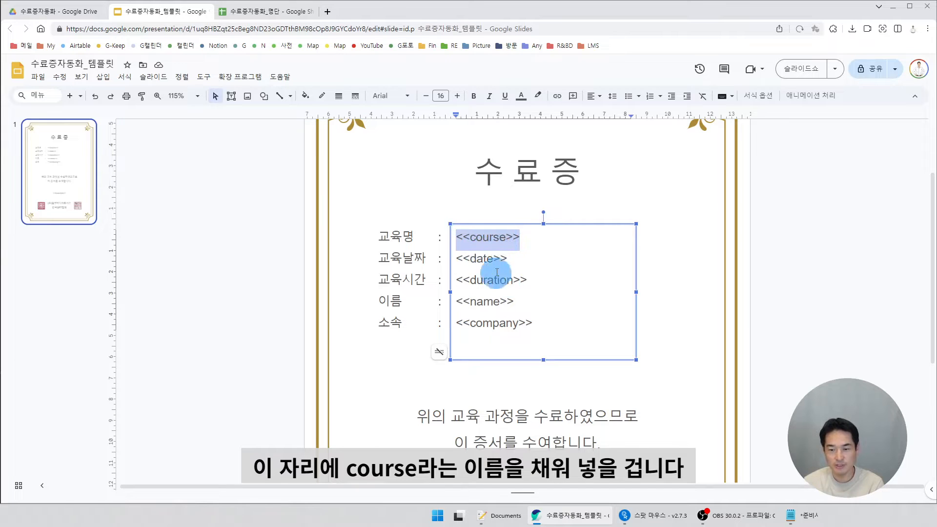
scroll(401, 249, up, 1)
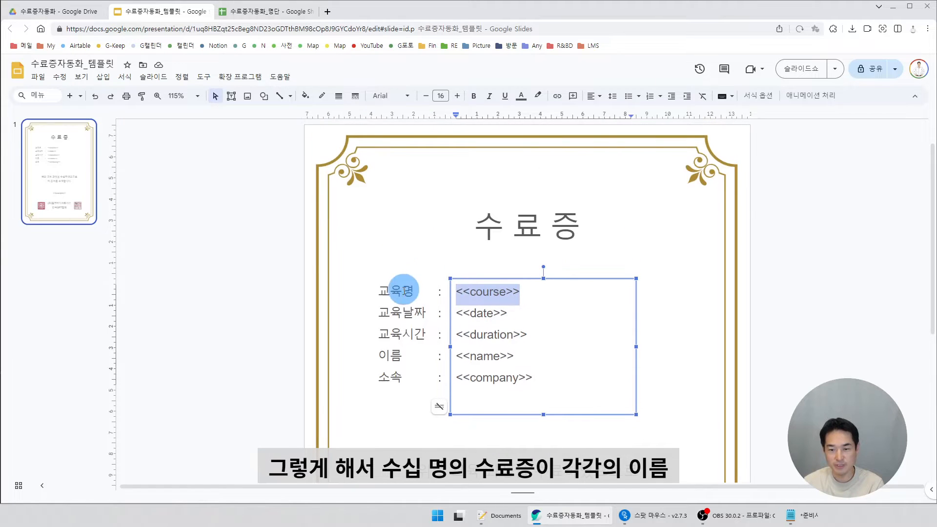
Check the field label text box and the <<issuedate>> placeholder below the completion statement.
click(400, 291)
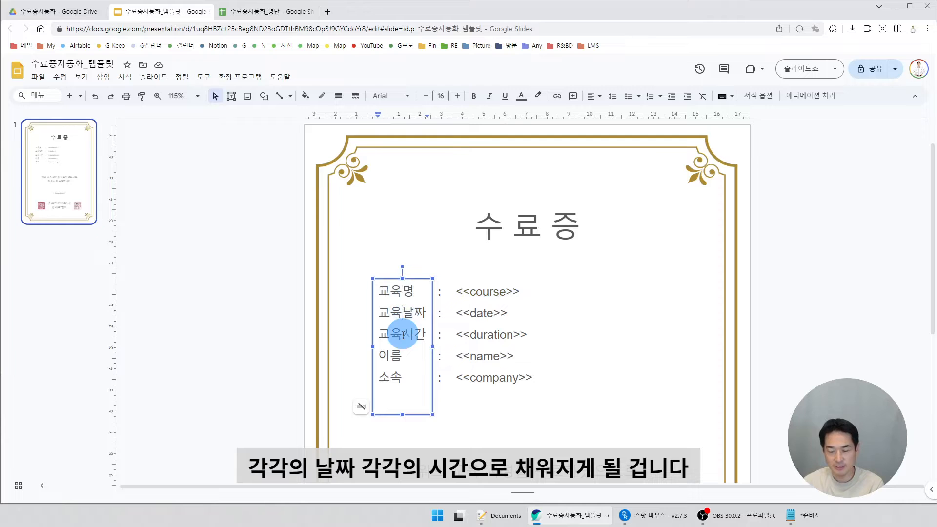
scroll(439, 327, down, 3)
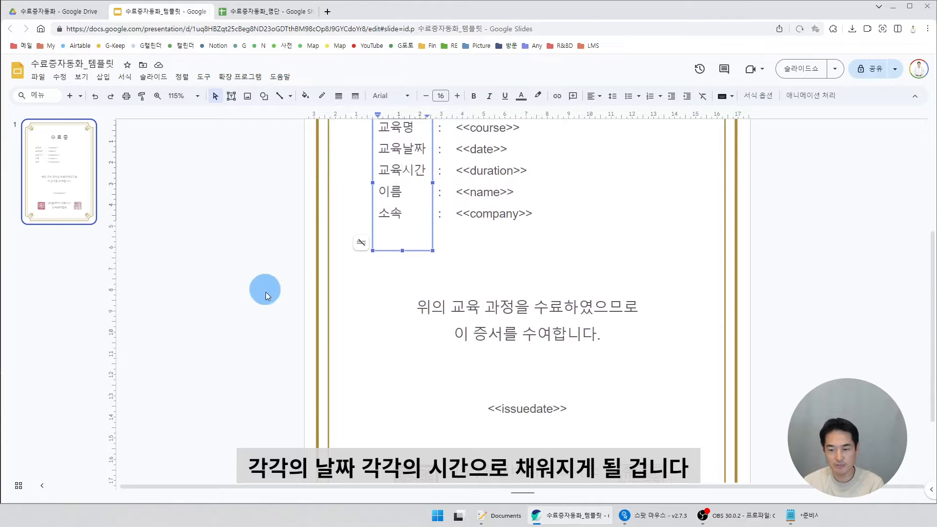
scroll(422, 351, up, 3)
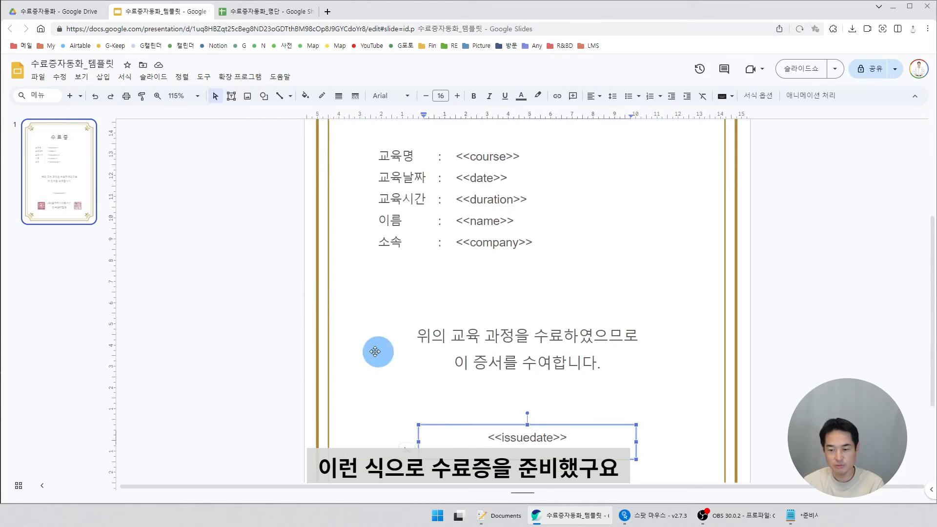
scroll(366, 346, up, 2)
click(263, 267)
scroll(263, 268, down, 2)
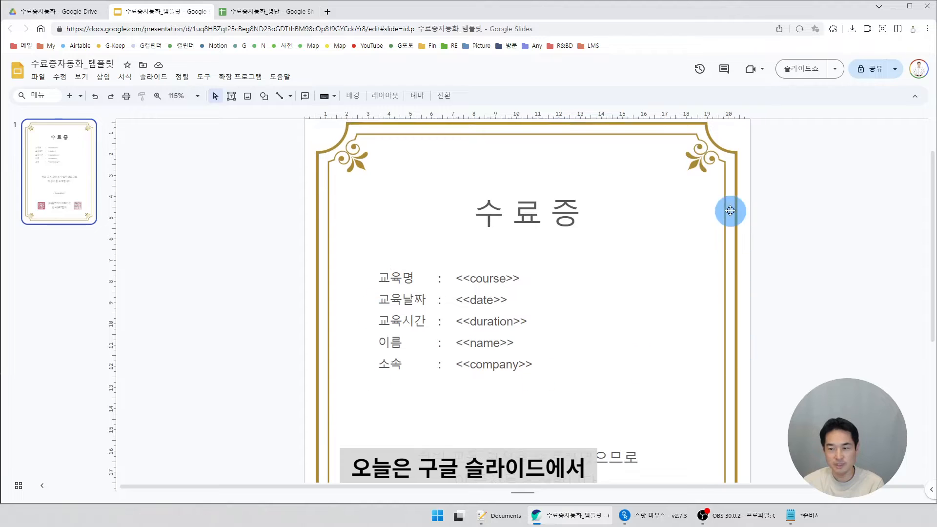
scroll(723, 210, up, 1)
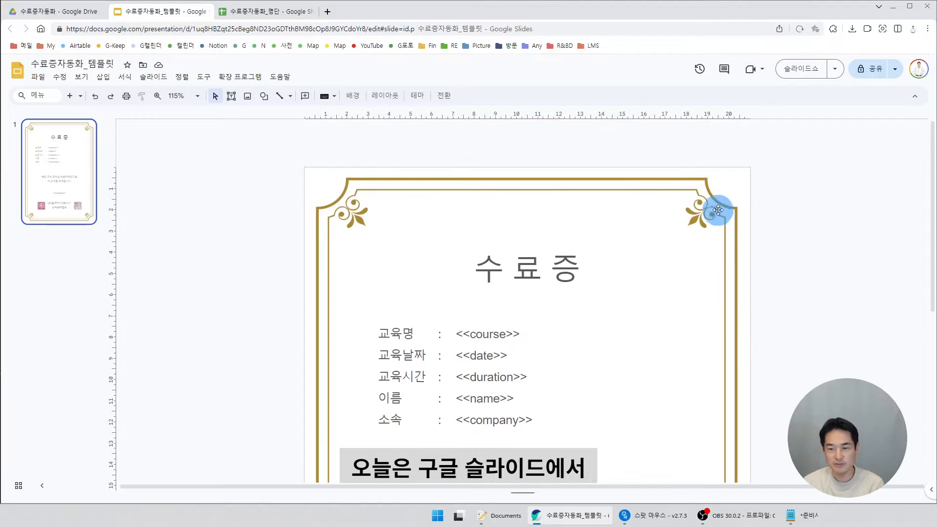
scroll(328, 389, down, 6)
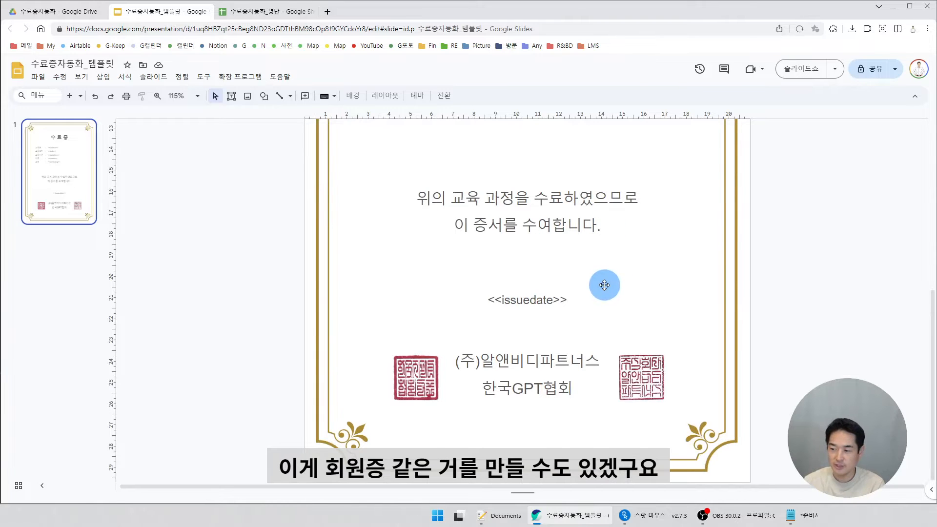
scroll(537, 286, up, 5)
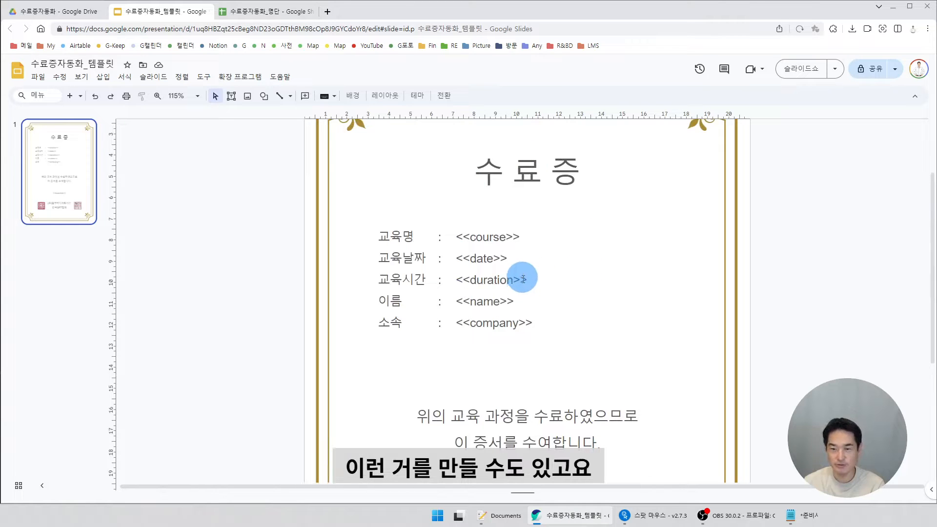
scroll(523, 280, up, 1)
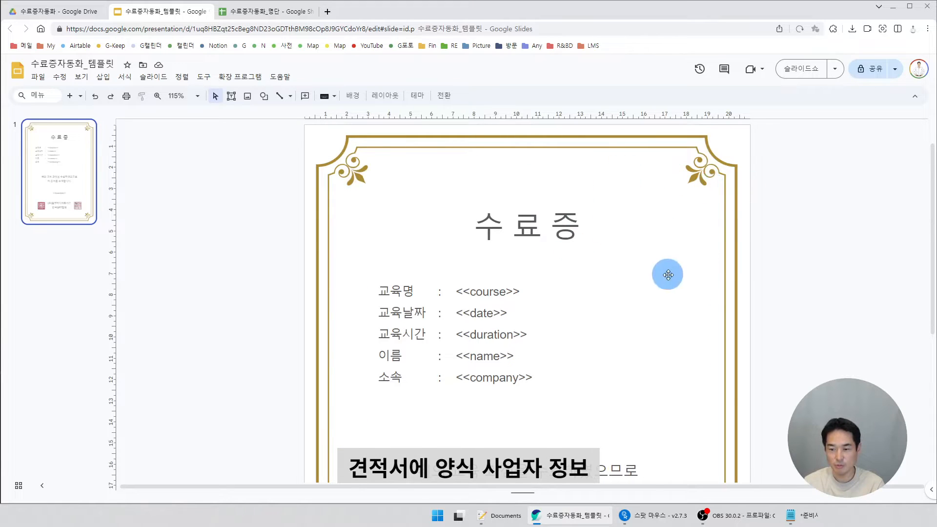
Review the placeholder lines from <<course>> down to <<company>>, leaving nothing selected.
scroll(667, 274, down, 3)
scroll(661, 428, up, 2)
triple_click(540, 237)
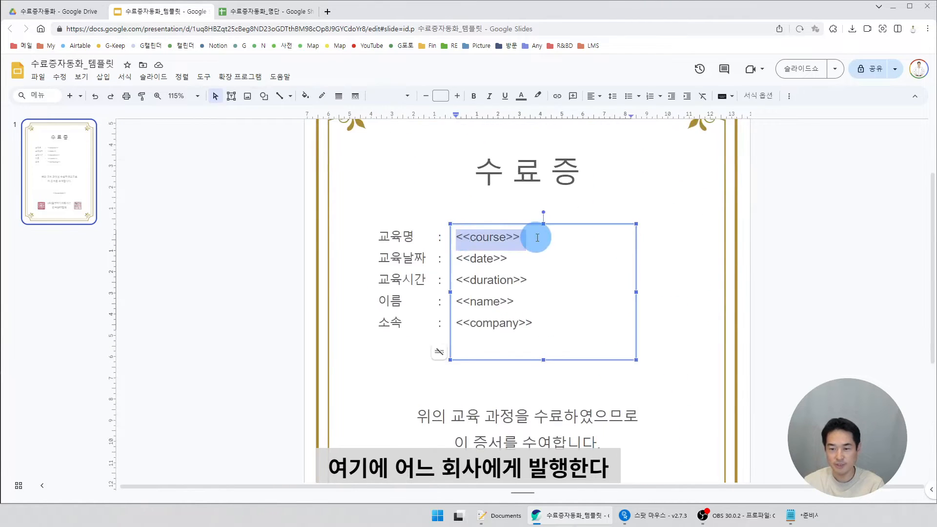
drag(459, 261, 508, 259)
click(462, 282)
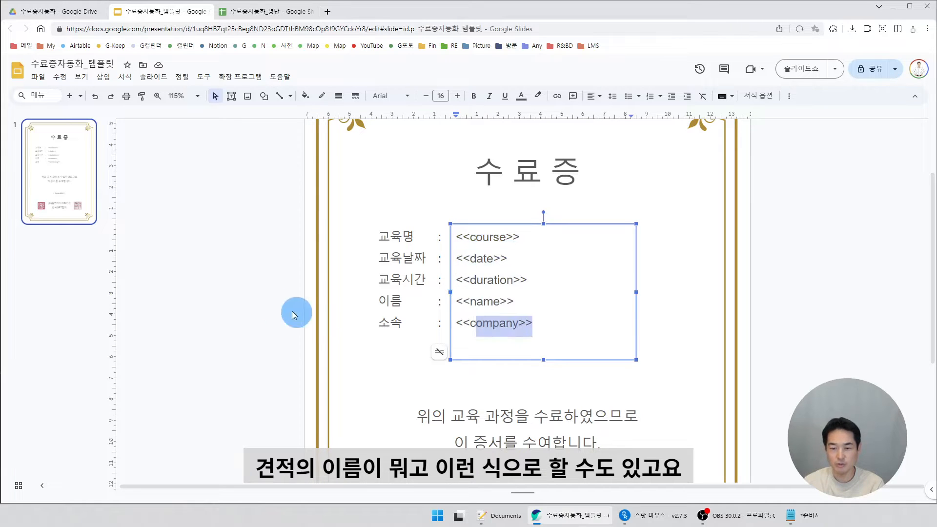
click(292, 313)
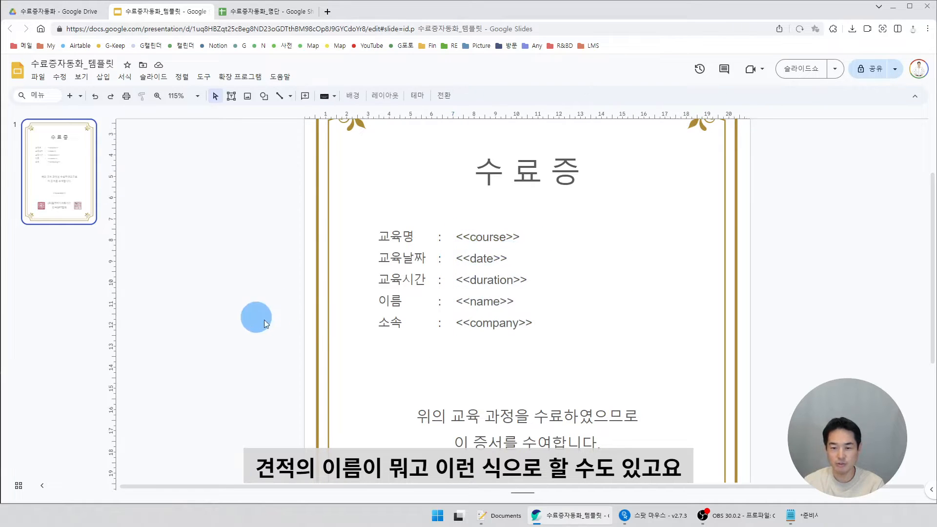
scroll(368, 303, down, 2)
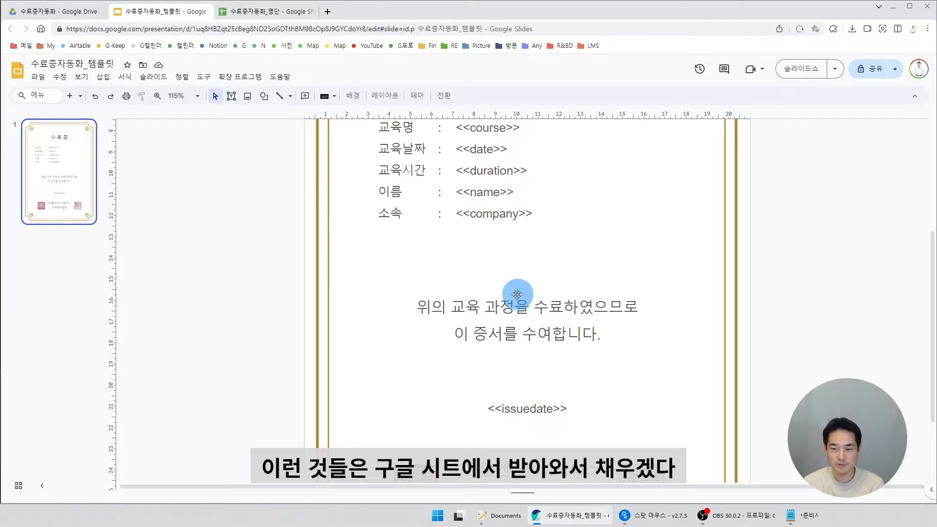
scroll(521, 292, up, 2)
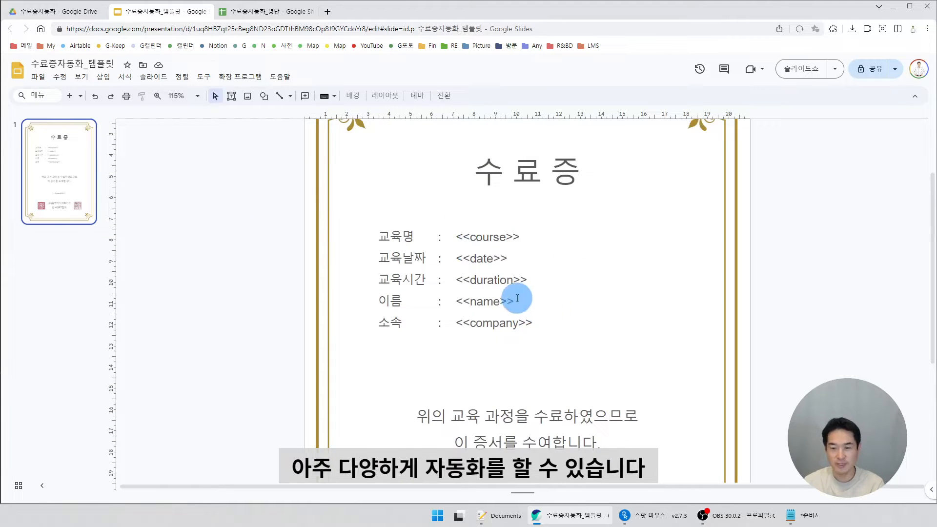
scroll(514, 296, up, 2)
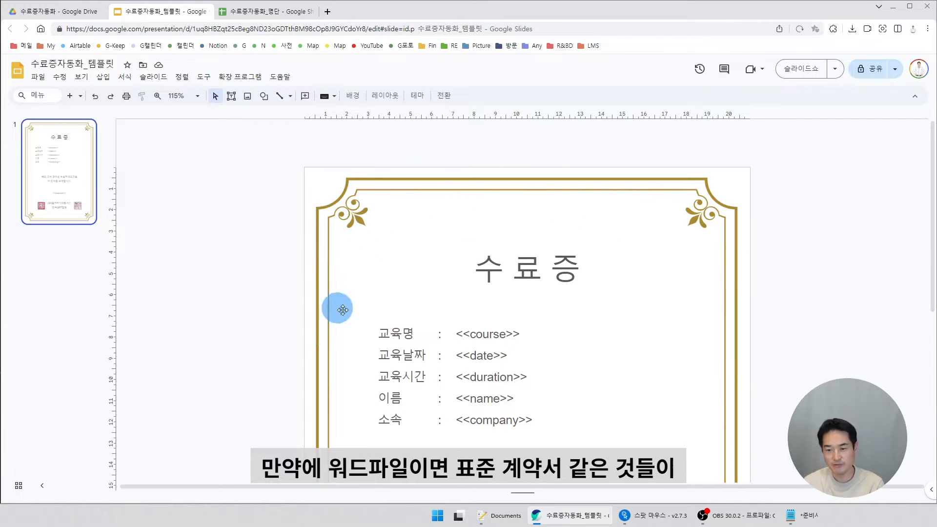
scroll(524, 320, down, 7)
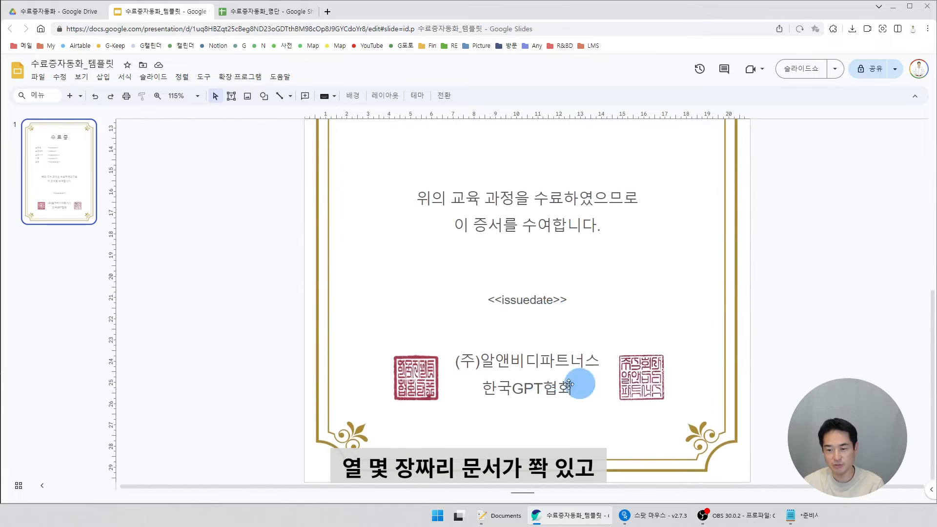
scroll(554, 407, up, 4)
scroll(555, 407, up, 3)
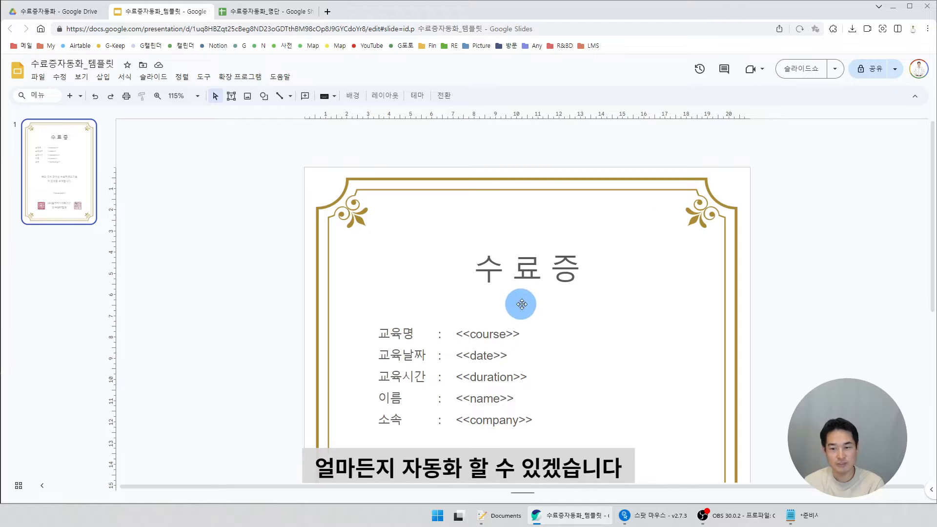
scroll(521, 304, down, 2)
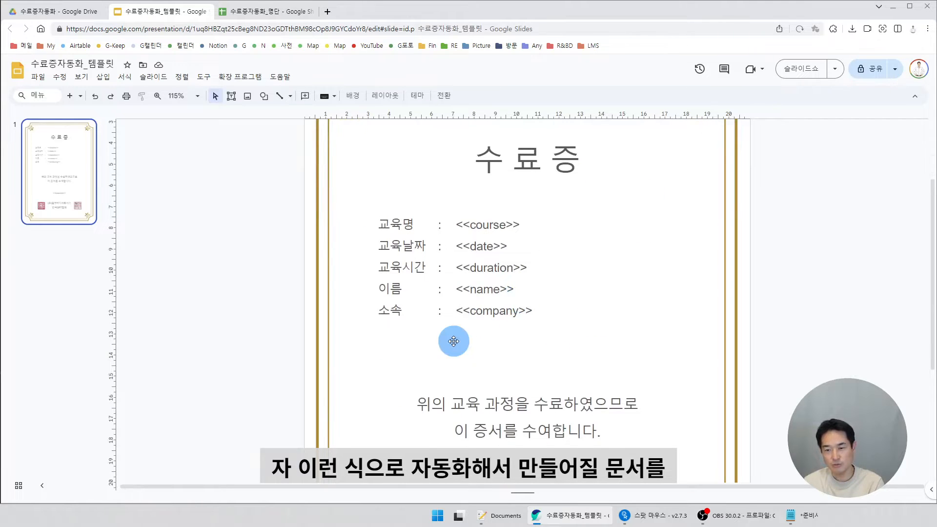
scroll(454, 341, up, 2)
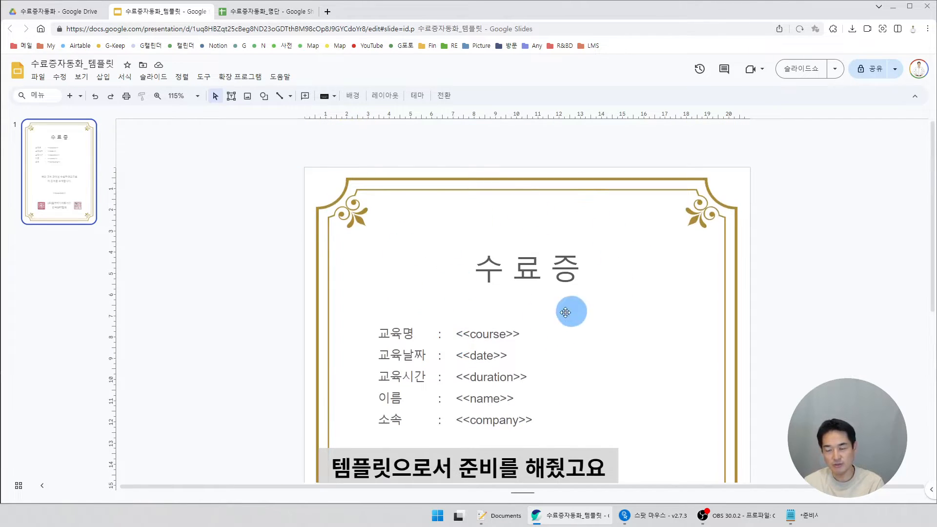
scroll(551, 334, down, 3)
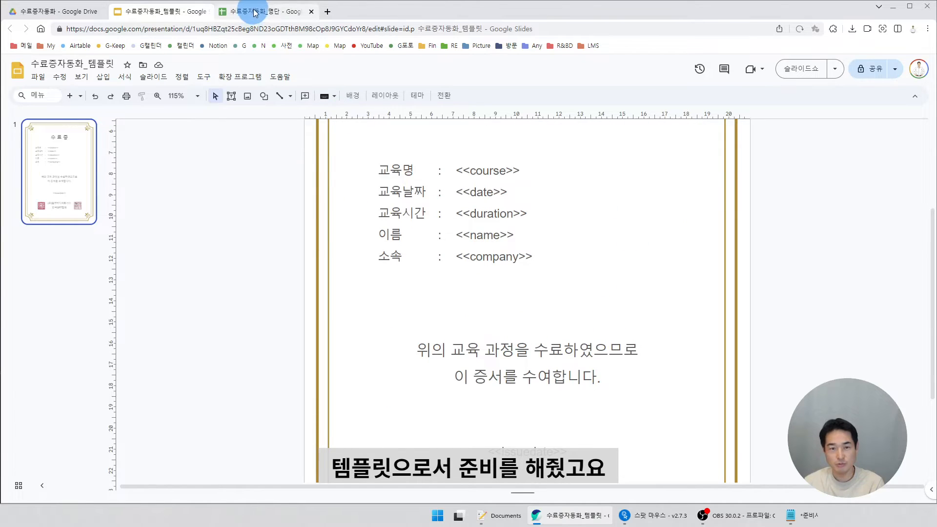
Switch to the 수료증자동화_명단 spreadsheet and check each header cell from course to issuedate.
click(258, 12)
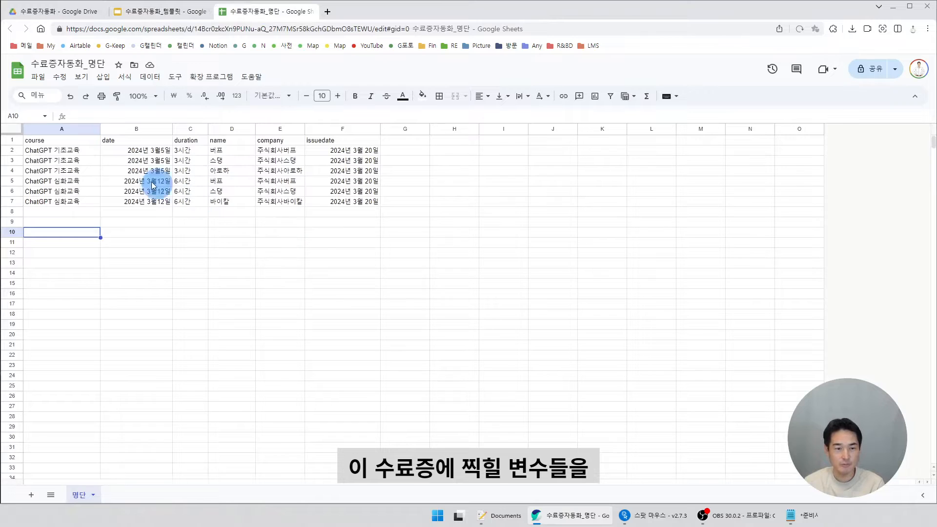
click(58, 142)
click(113, 142)
click(182, 139)
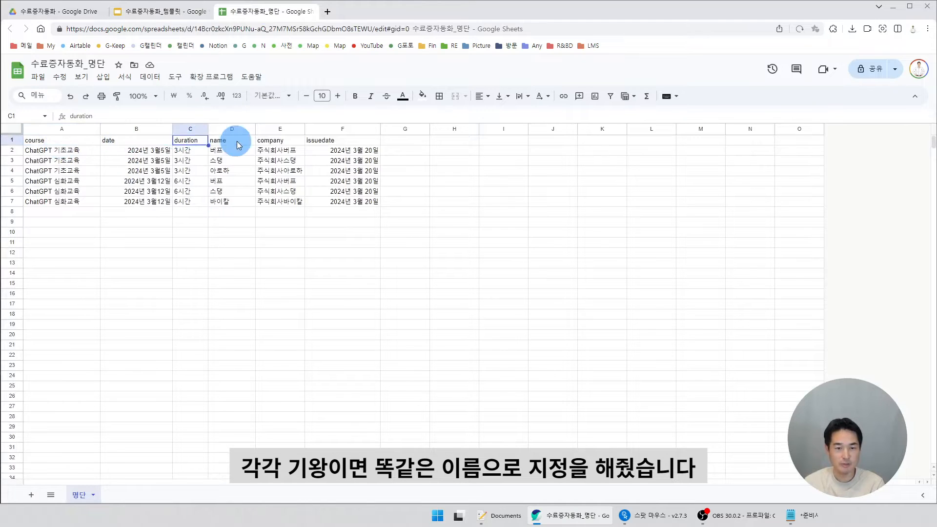
click(235, 140)
click(277, 140)
click(334, 140)
click(119, 230)
Go over the course, date, duration and name headers again and select the entire name column.
click(72, 140)
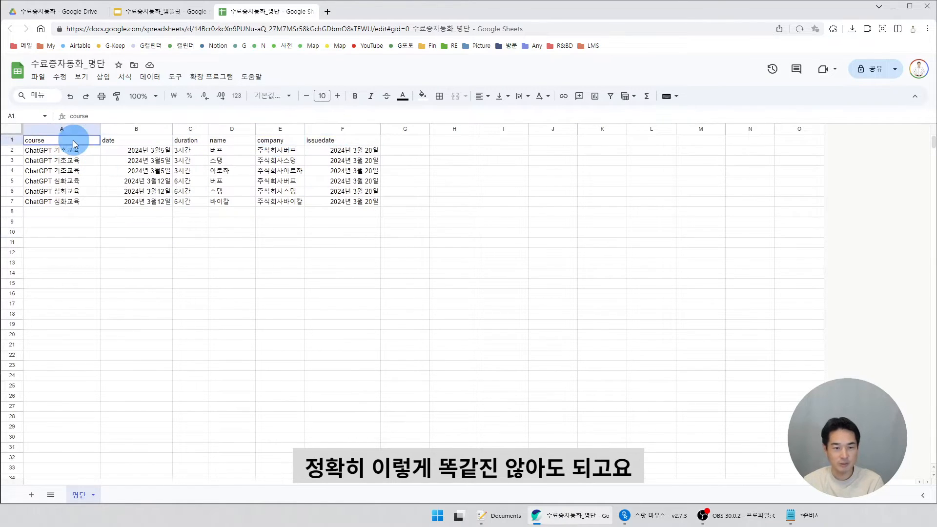
click(126, 141)
click(189, 139)
click(210, 139)
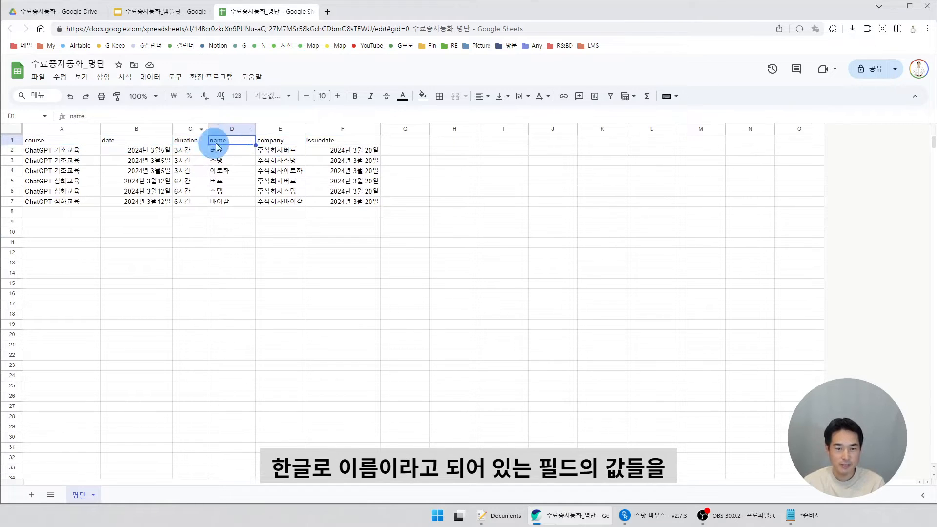
click(220, 130)
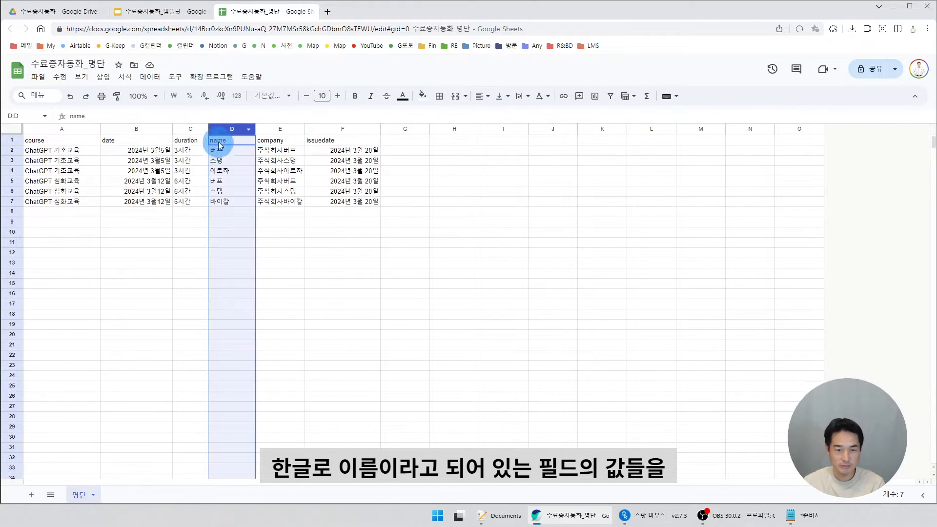
Switch to the certificate template and highlight the word name inside its <<name>> placeholder for comparison.
click(158, 24)
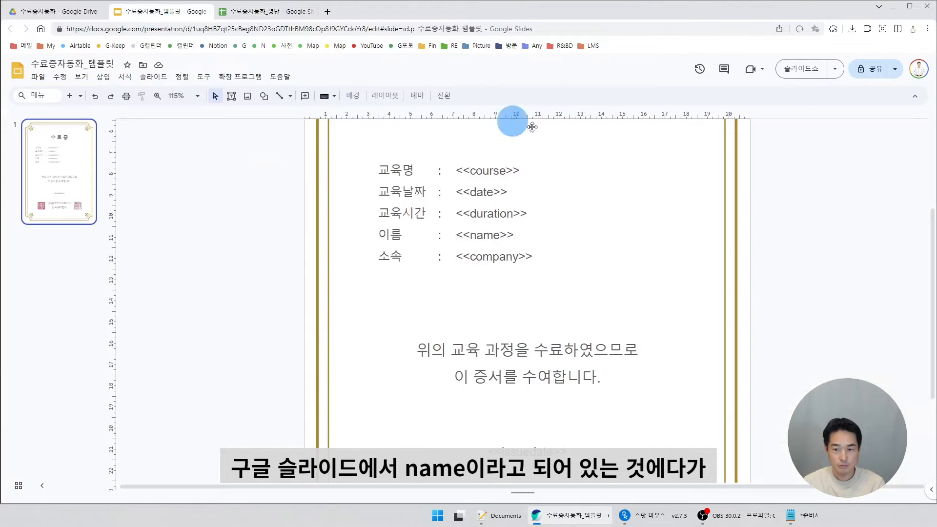
double_click(482, 235)
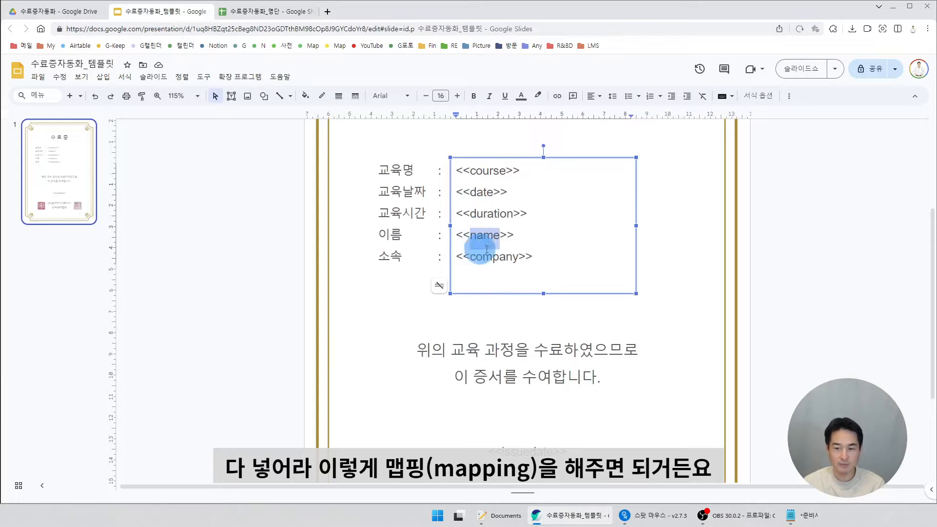
click(468, 330)
Return to the list spreadsheet and highlight the header range A1:F1, leaving only an empty cell selected.
click(268, 17)
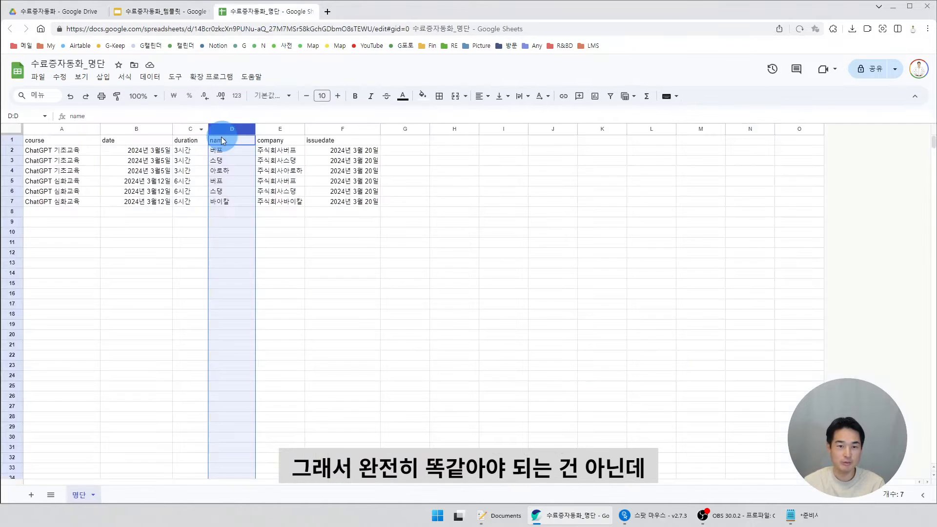
click(70, 171)
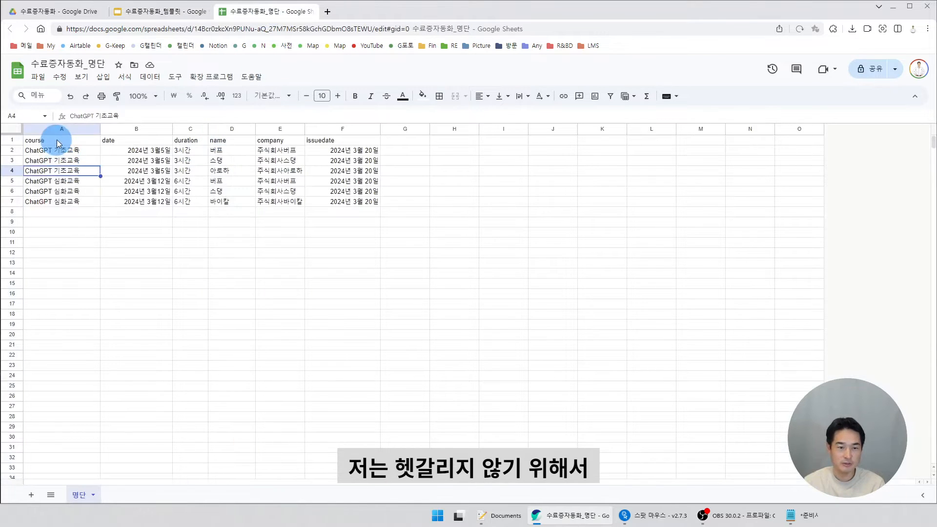
drag(62, 140, 345, 137)
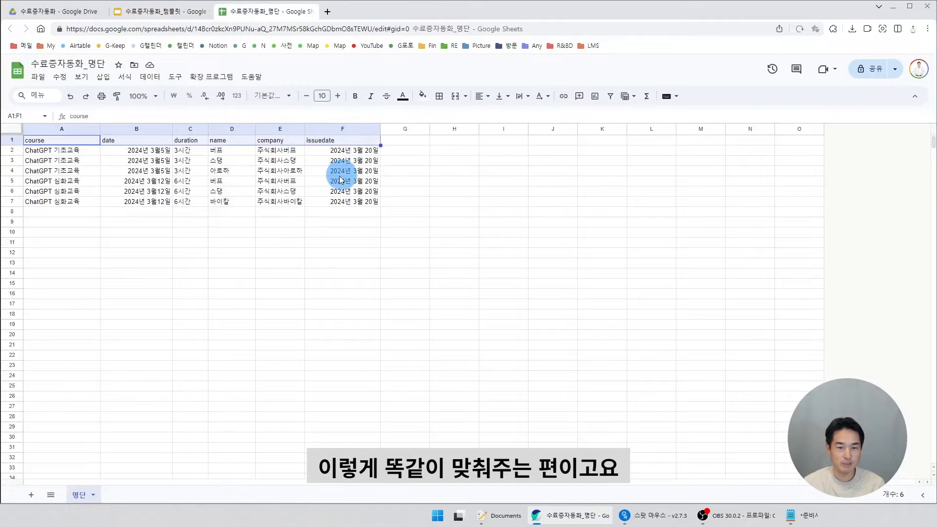
click(144, 236)
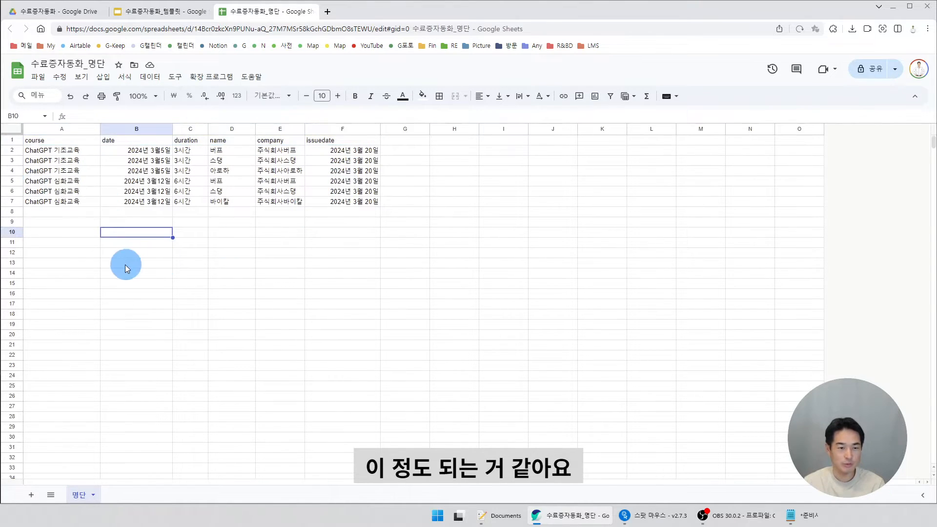
Review the first record's values from course to issuedate and highlight the data range A2:F7.
click(67, 151)
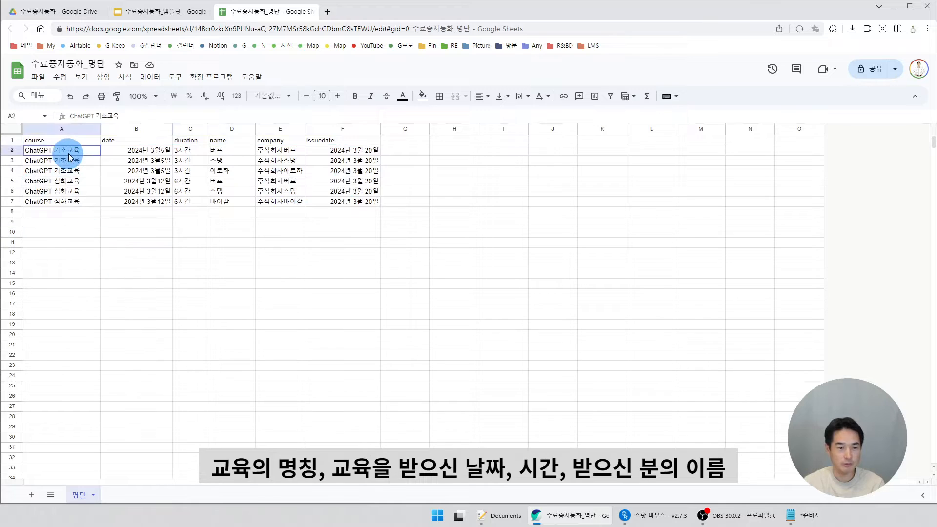
click(150, 155)
click(191, 152)
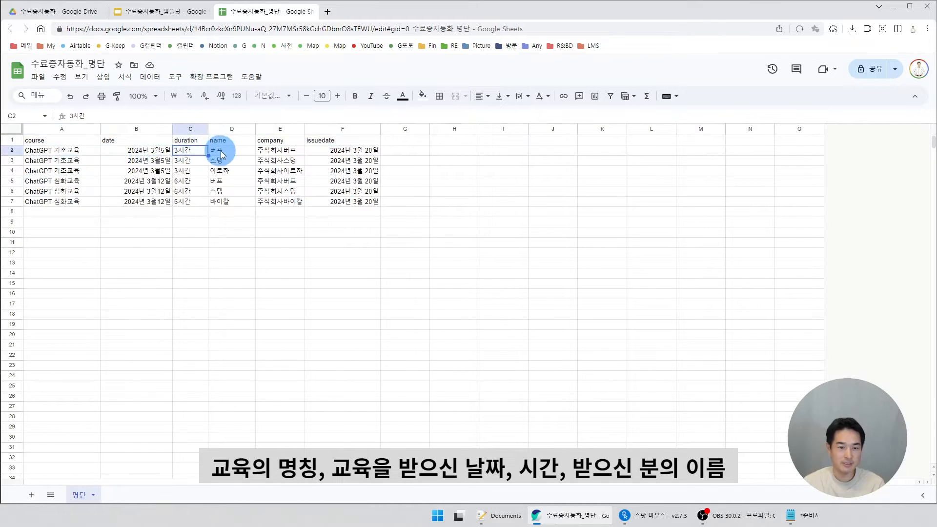
click(233, 155)
click(281, 152)
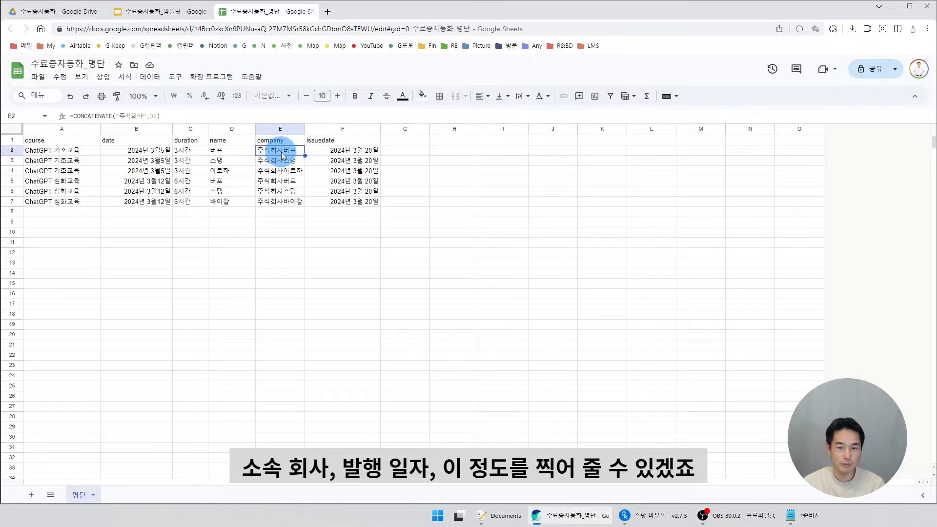
click(345, 153)
drag(352, 209, 69, 153)
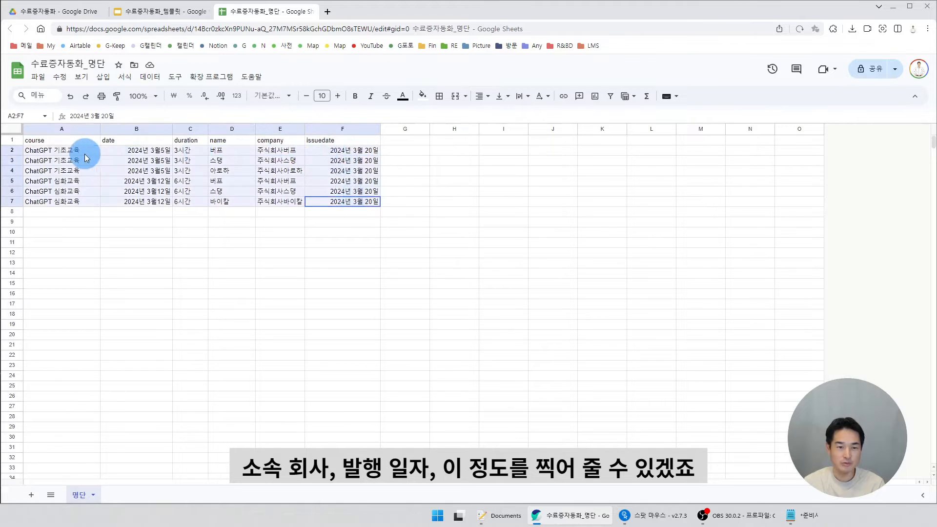
click(406, 151)
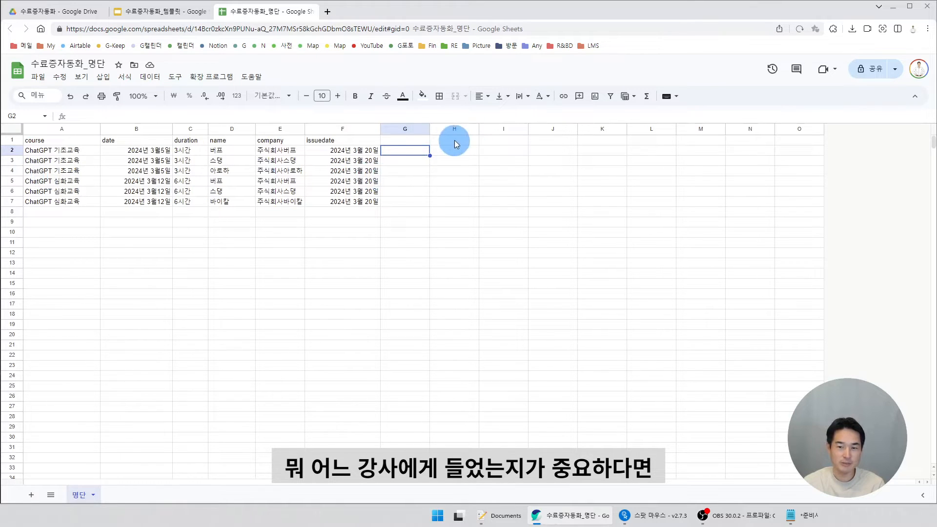
Highlight the empty range H2:H7 for possible extra variables, and the data rows together with spare columns as A2:I7.
drag(456, 149, 456, 203)
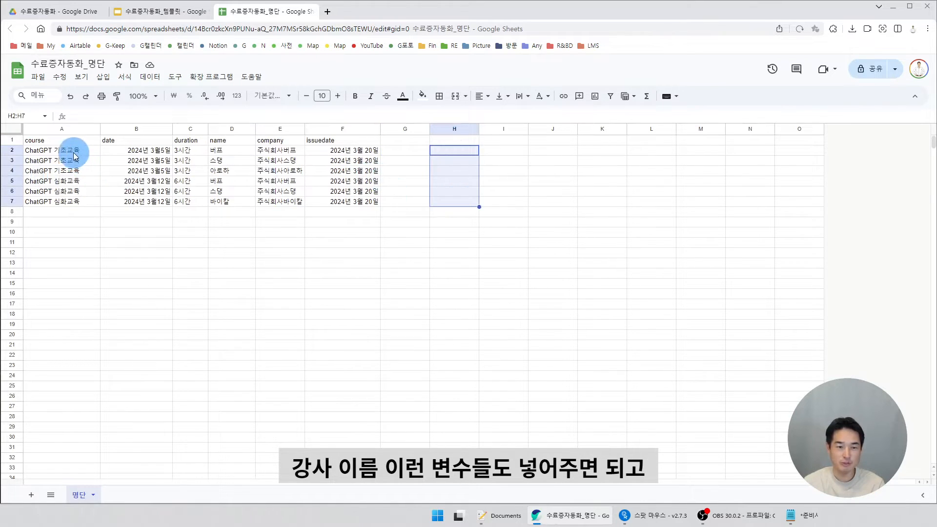
drag(69, 150, 640, 208)
click(416, 232)
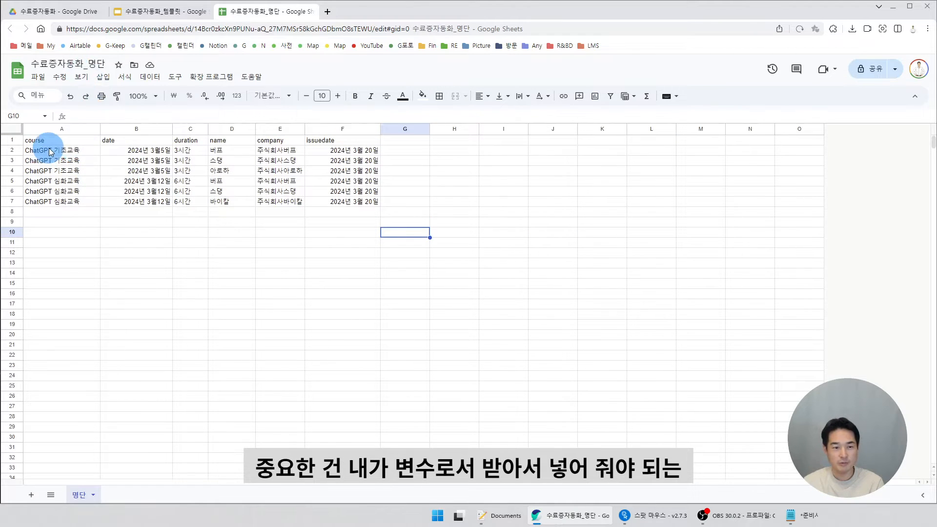
drag(50, 152, 475, 206)
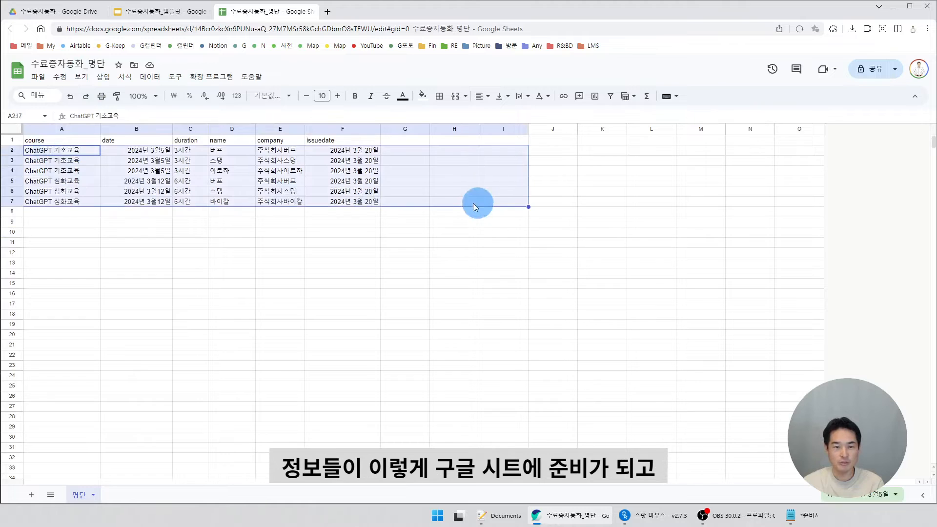
Return to the certificate template and point out the <<course>>, <<date>>, <<duration>> and <<name>> placeholder lines.
click(161, 15)
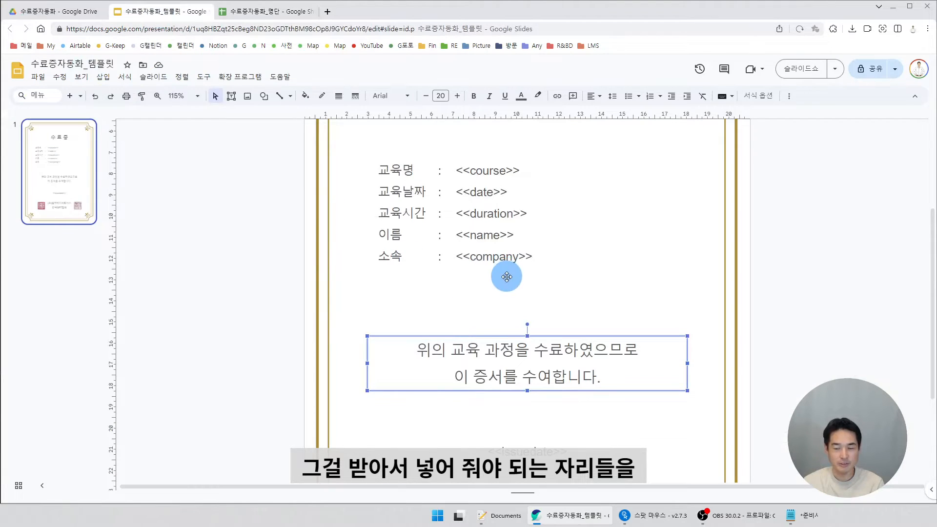
scroll(507, 277, up, 3)
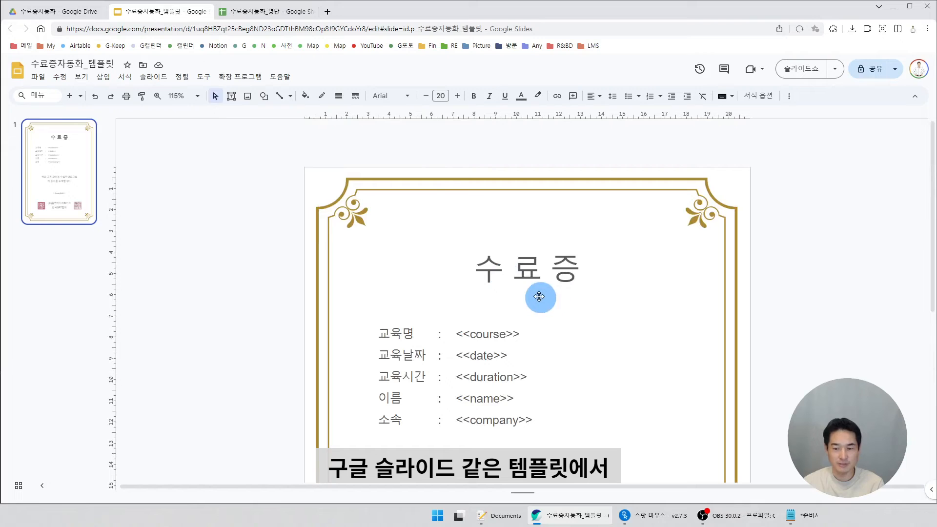
click(489, 338)
click(484, 357)
click(489, 378)
click(492, 399)
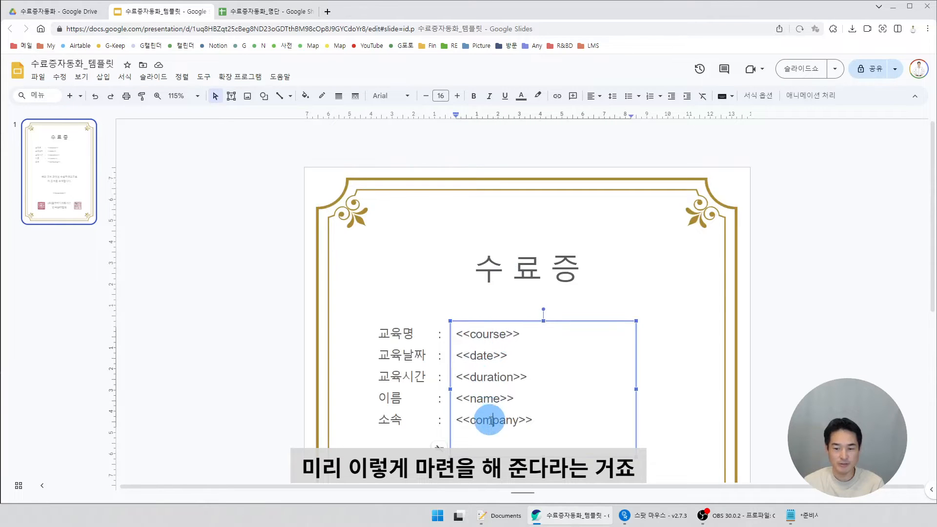
Check the label, colon, placeholder, title and completion statement text boxes, and view the overall certificate design at 65% zoom.
scroll(488, 391, down, 2)
click(385, 245)
click(440, 247)
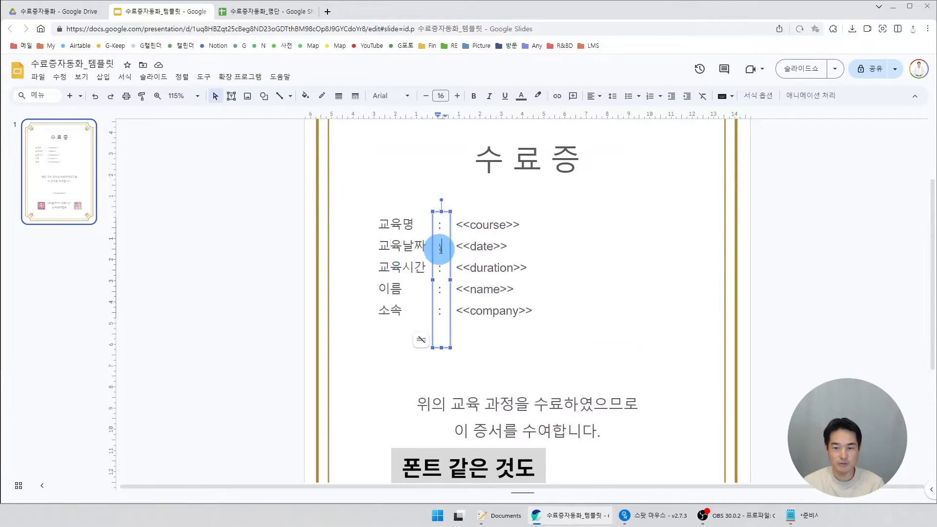
click(492, 247)
click(509, 164)
click(537, 432)
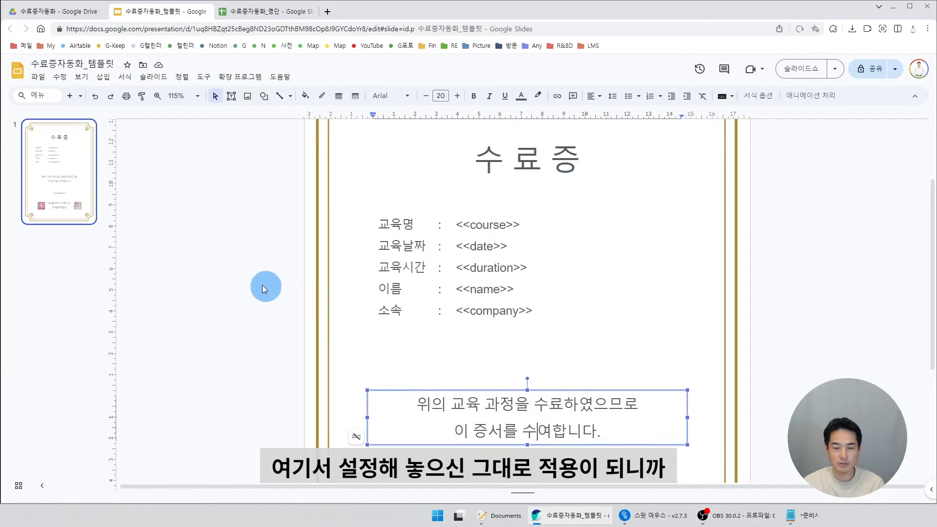
click(262, 288)
scroll(564, 303, up, 2)
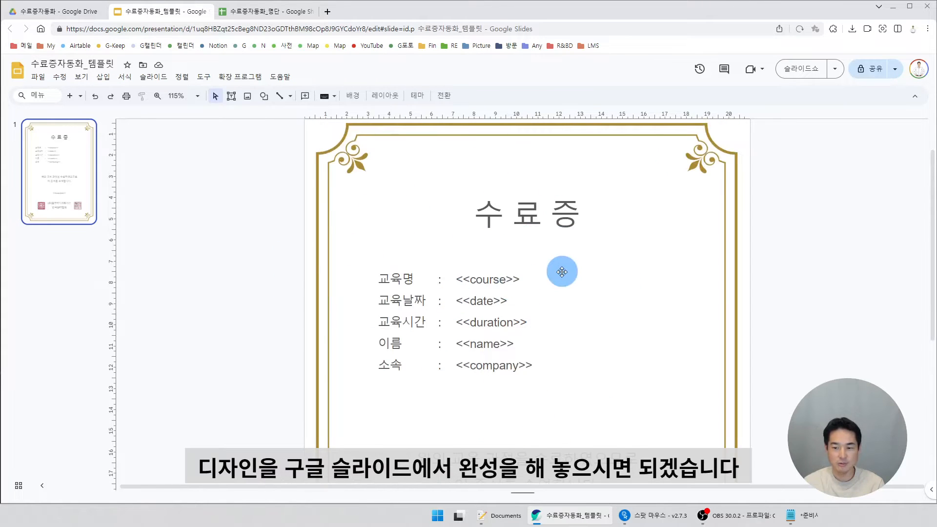
scroll(561, 272, down, 2)
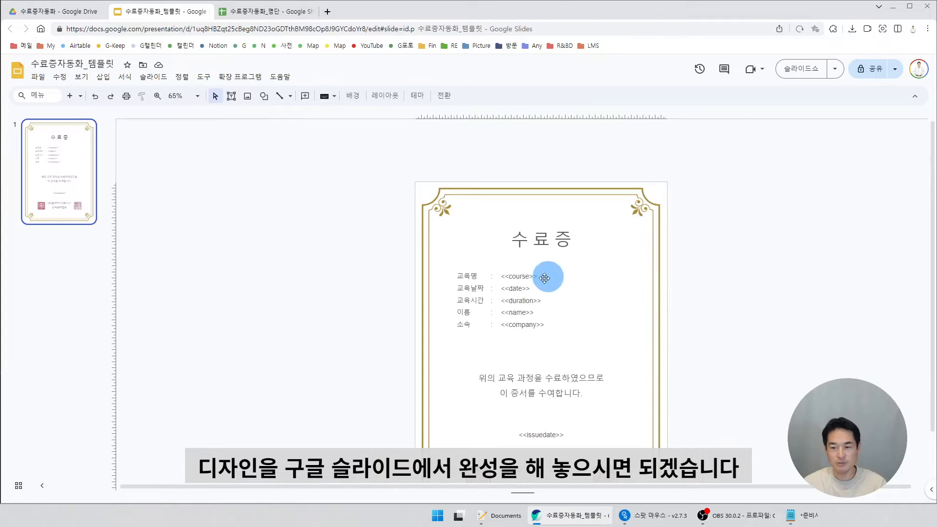
Switch back to the list spreadsheet and open the Google Workspace Marketplace for installing add-ons.
click(263, 11)
click(341, 243)
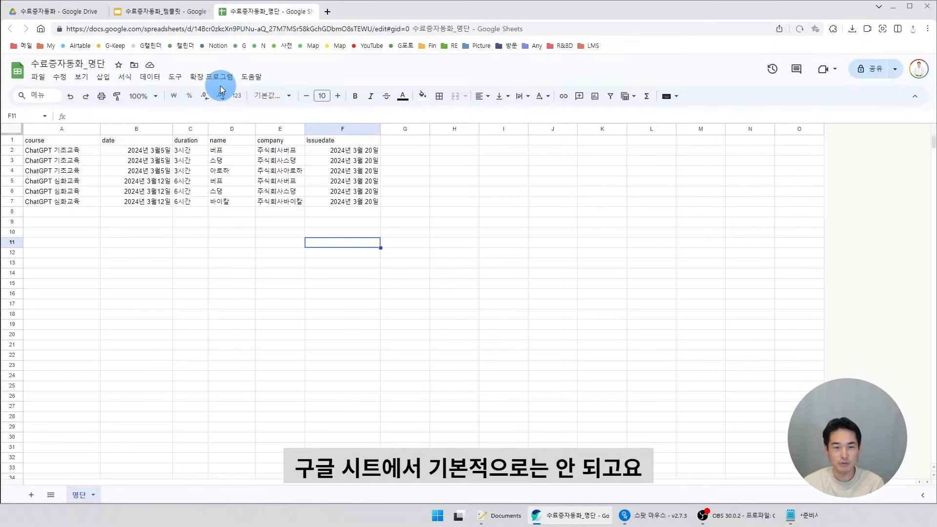
click(98, 224)
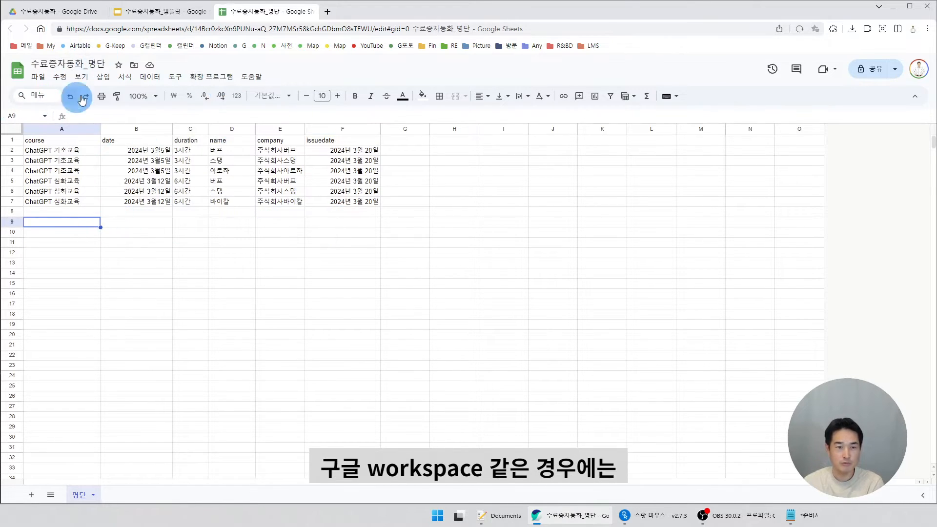
click(220, 81)
mouse_move(210, 93)
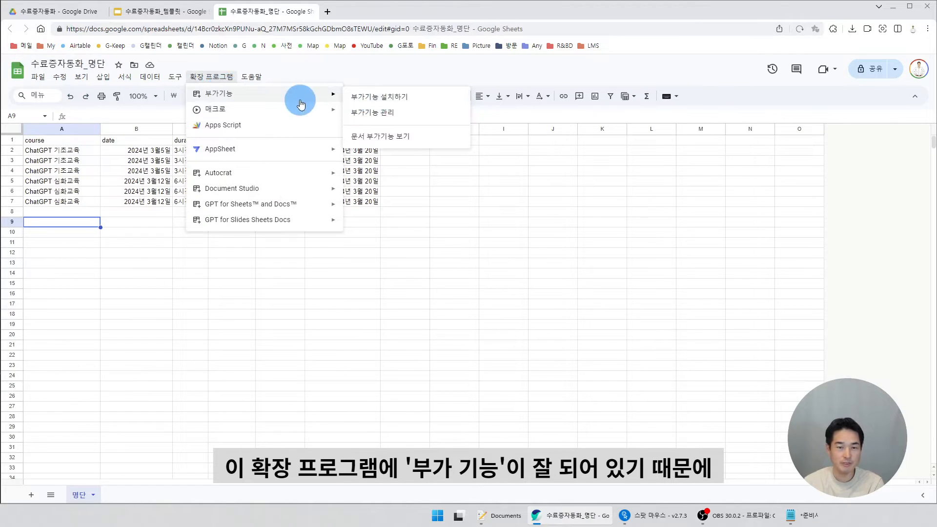
click(376, 96)
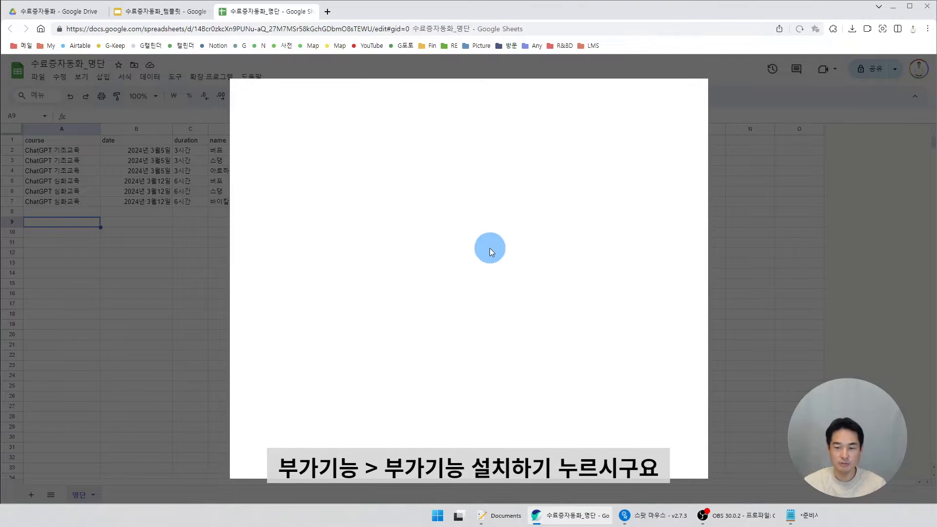
Search the Marketplace for Document Studio.
text(ㅇ)
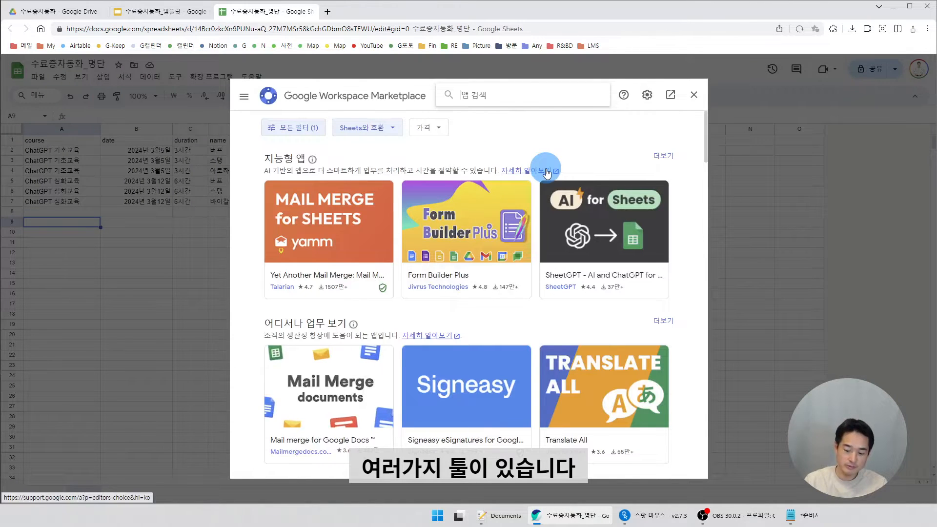
text(Document )
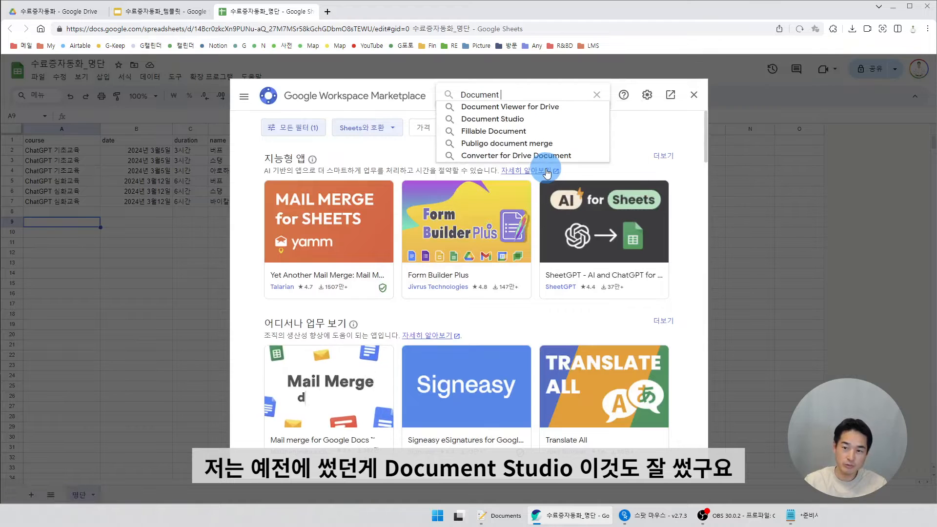
text(Studio)
key(Return)
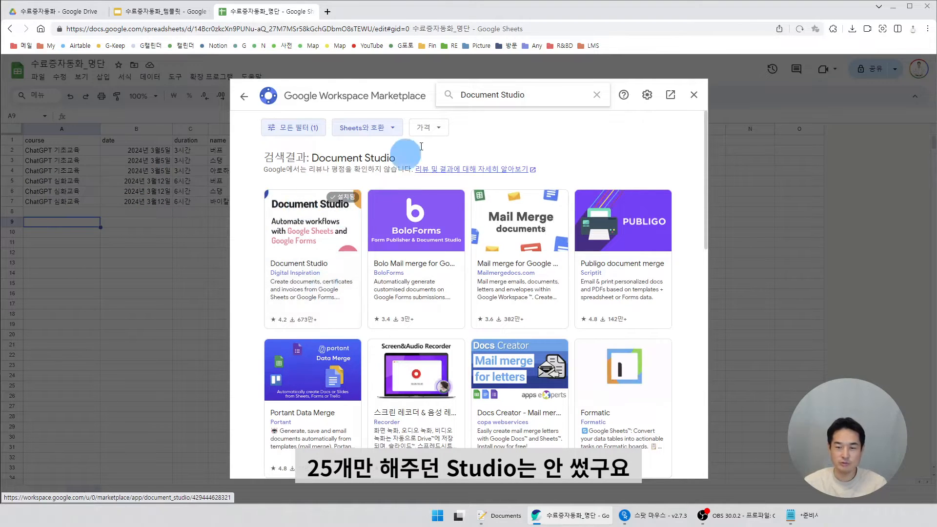
Search the Marketplace for Autocrat, look over its listing, and close the Marketplace.
triple_click(536, 95)
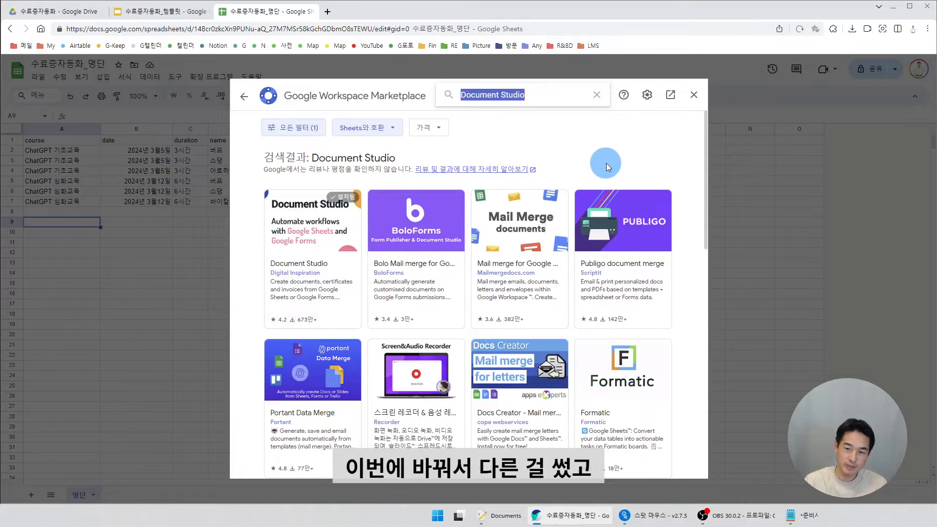
text(AutoCrat)
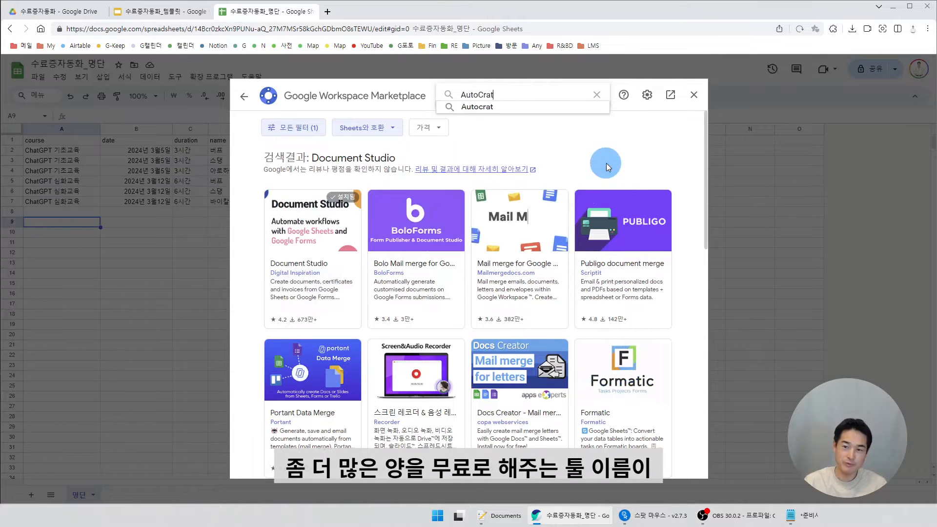
click(470, 108)
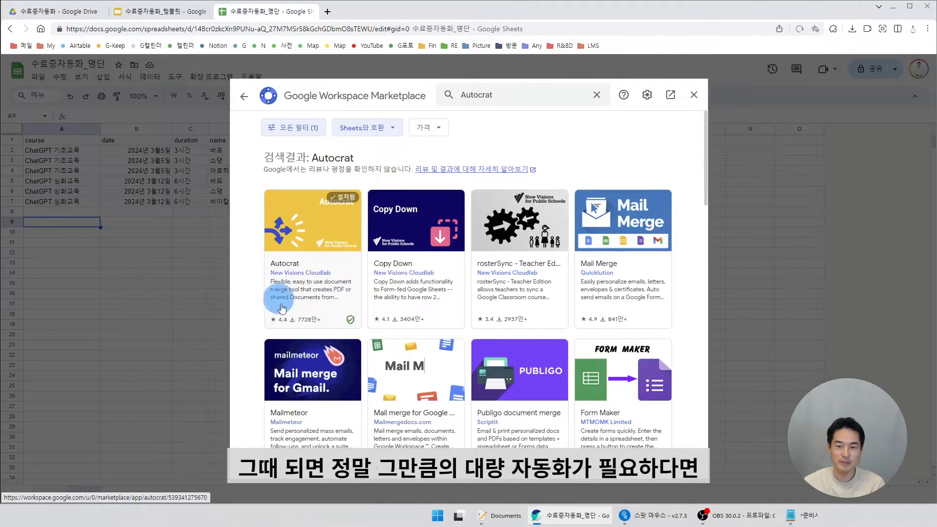
click(693, 96)
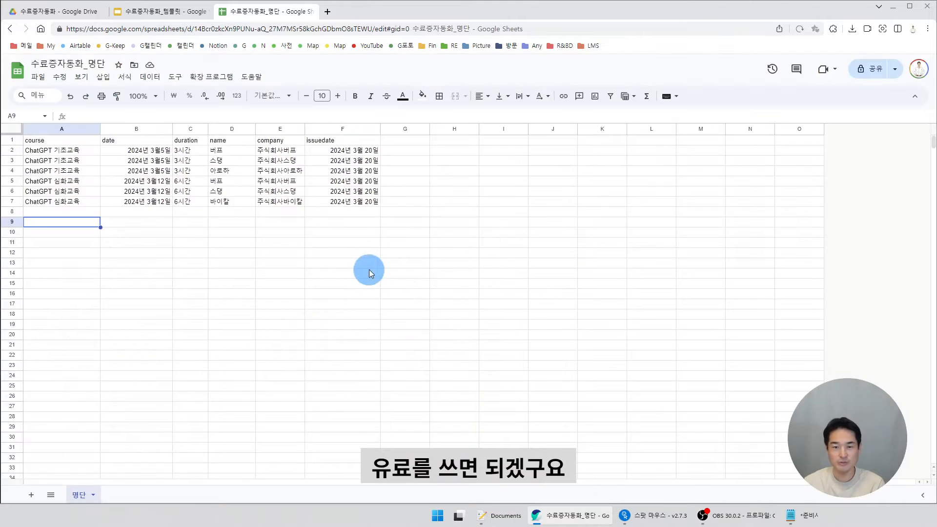
Highlight the sample certificate records in A2:F7 to review the data for the merge.
click(356, 225)
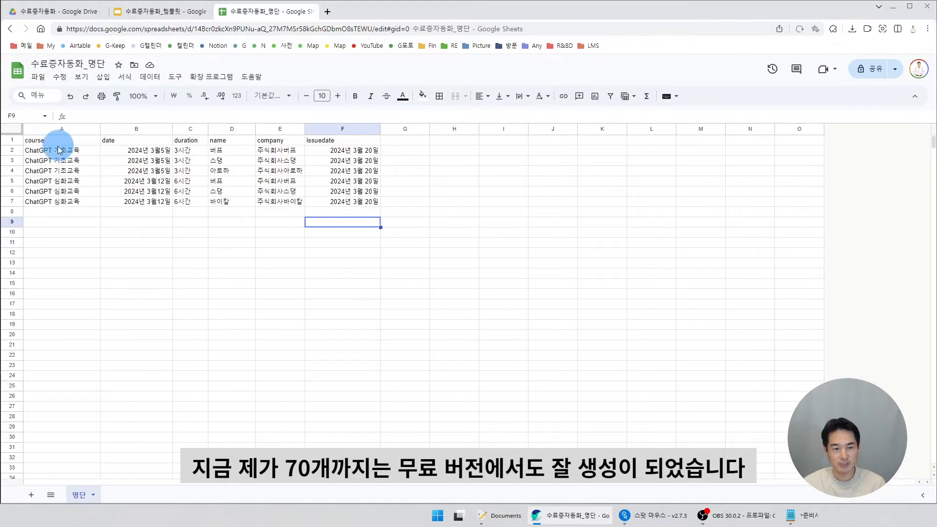
drag(59, 150, 344, 203)
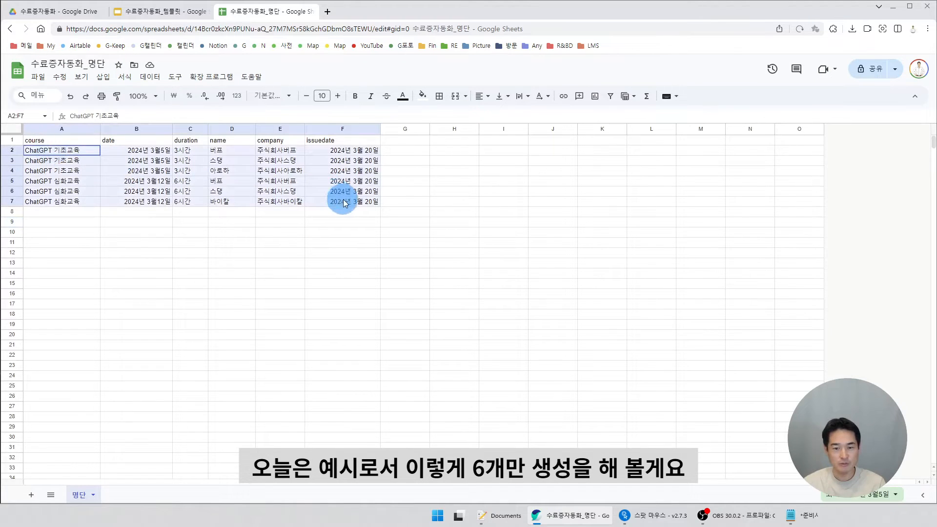
click(67, 223)
drag(65, 150, 341, 211)
click(163, 222)
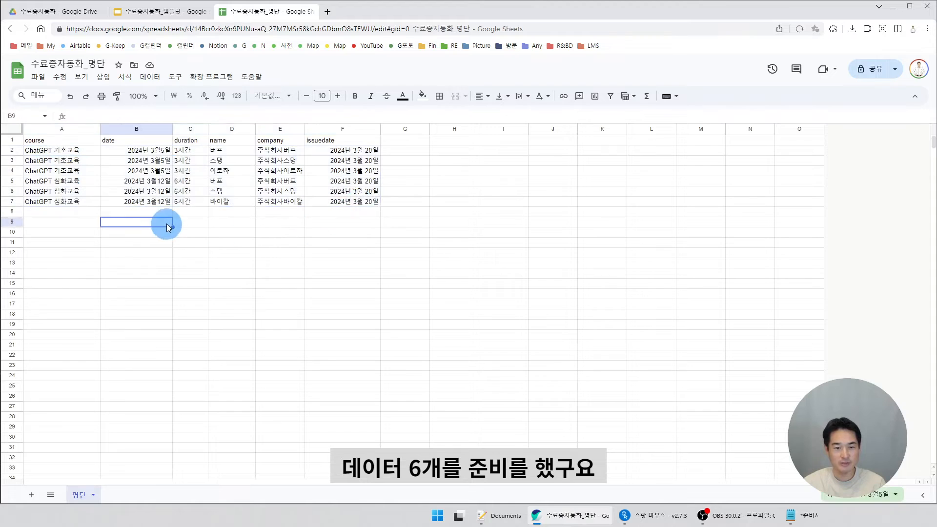
Launch the Autocrat add-on and create a new merge job named 수료증자동화_연습.
click(211, 77)
mouse_move(232, 175)
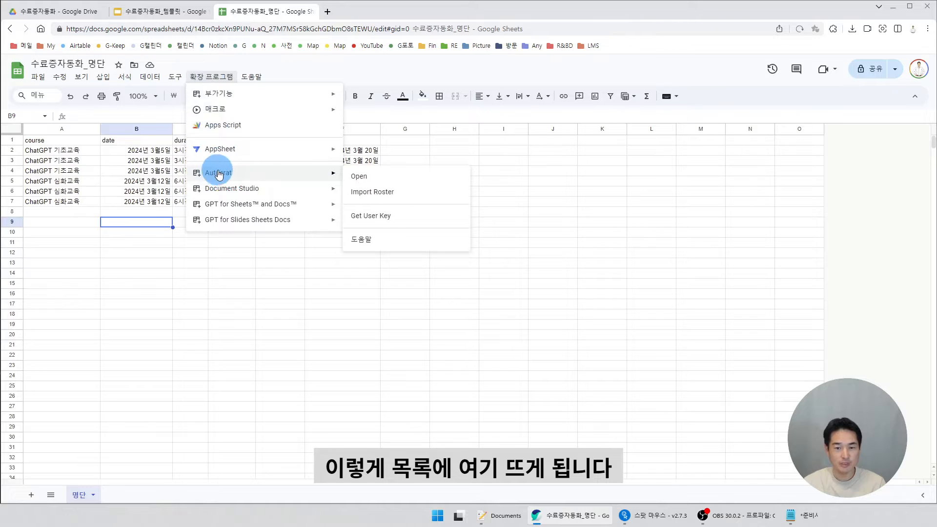
click(361, 177)
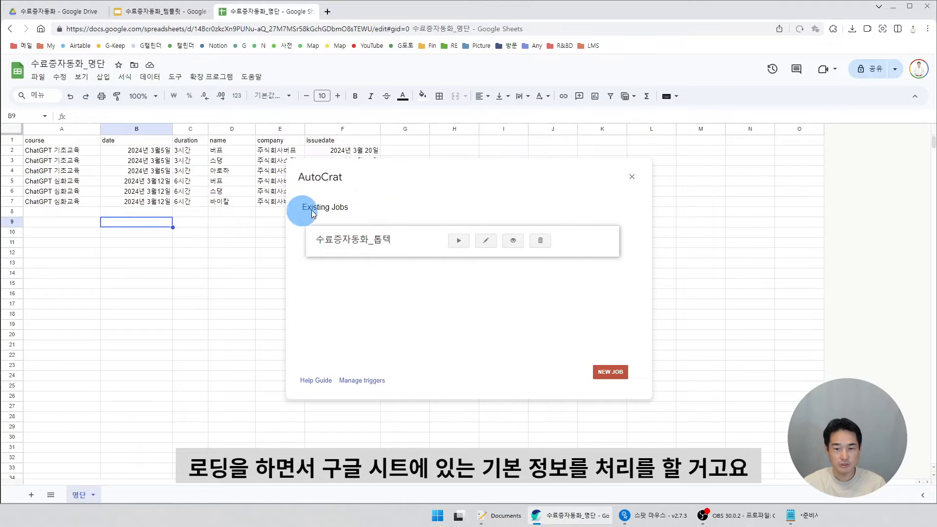
click(608, 373)
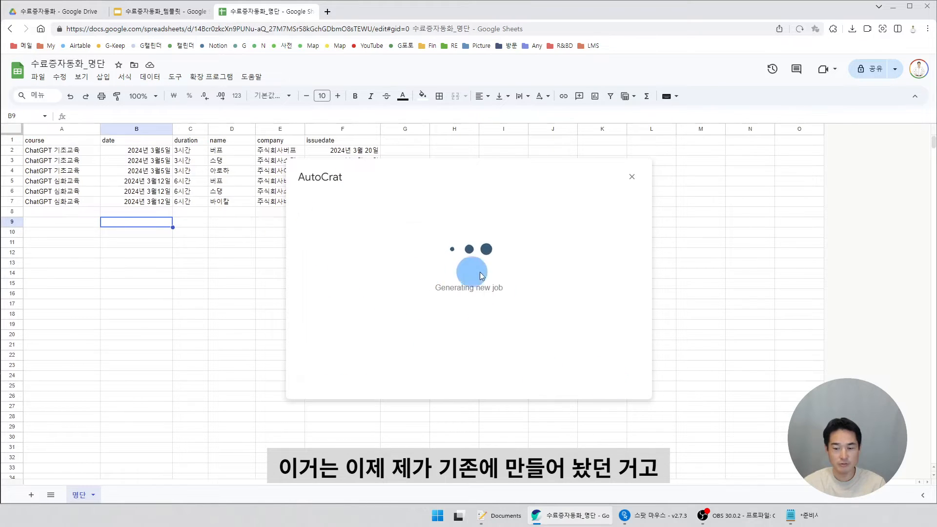
click(358, 244)
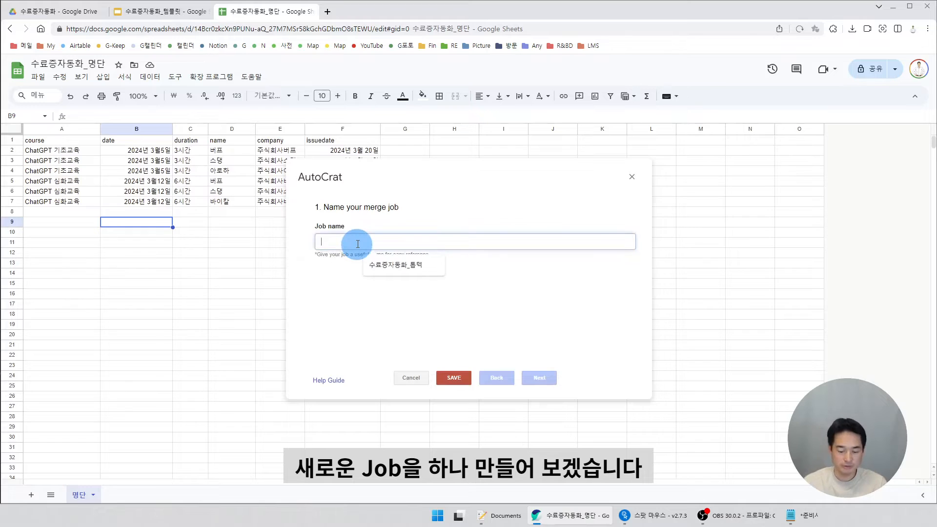
text(술)
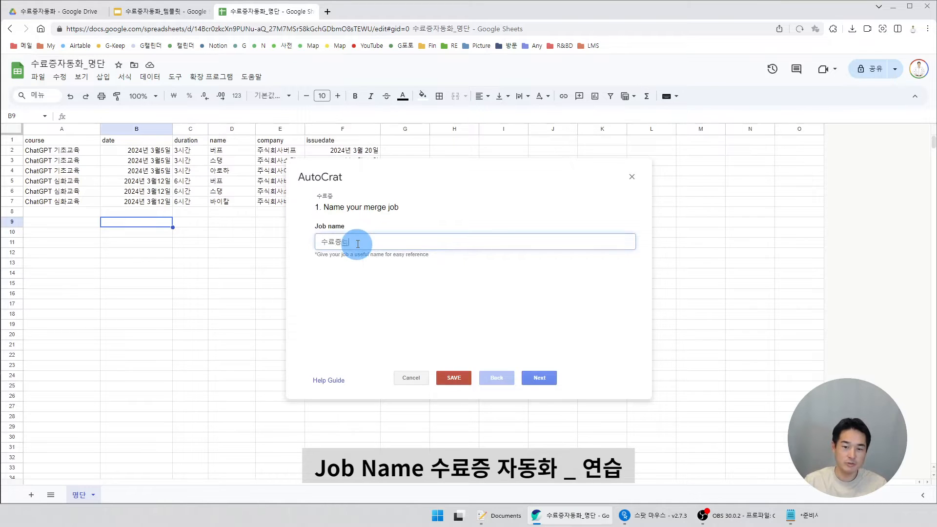
click(539, 378)
Choose the 수료증자동화_템플릿 presentation from Drive as the job's template and continue to the data mapping.
drag(331, 221, 392, 211)
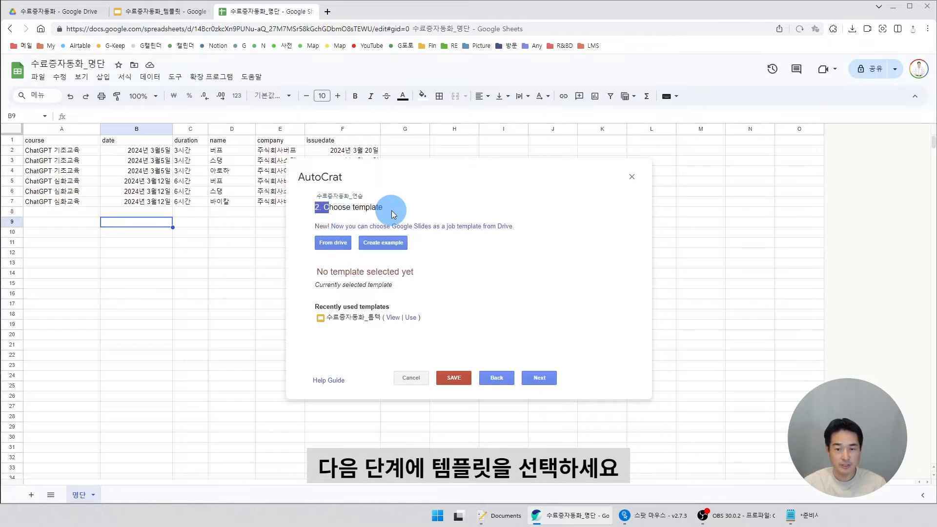
click(391, 210)
click(332, 246)
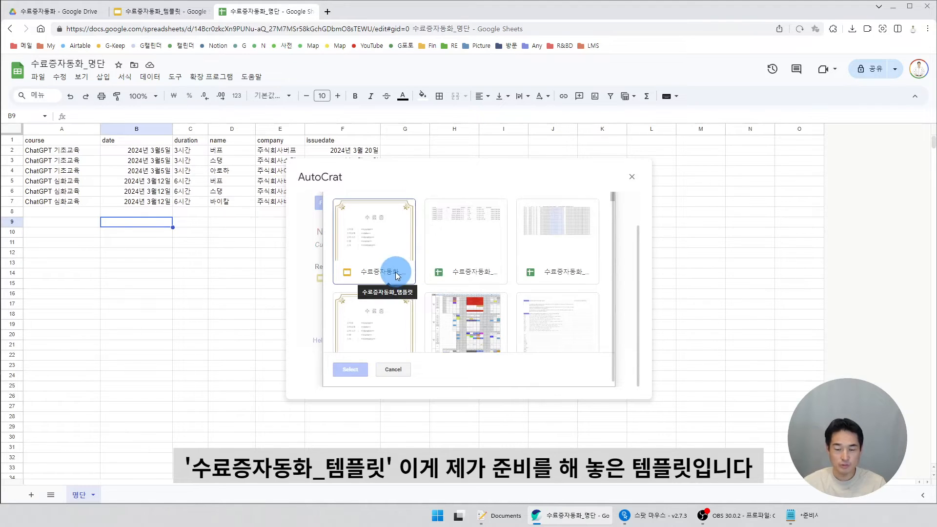
click(376, 241)
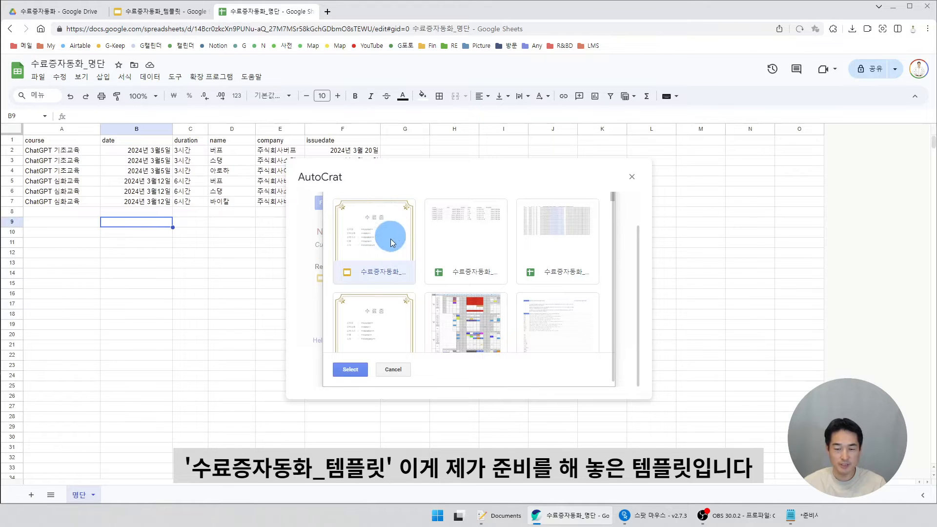
click(193, 11)
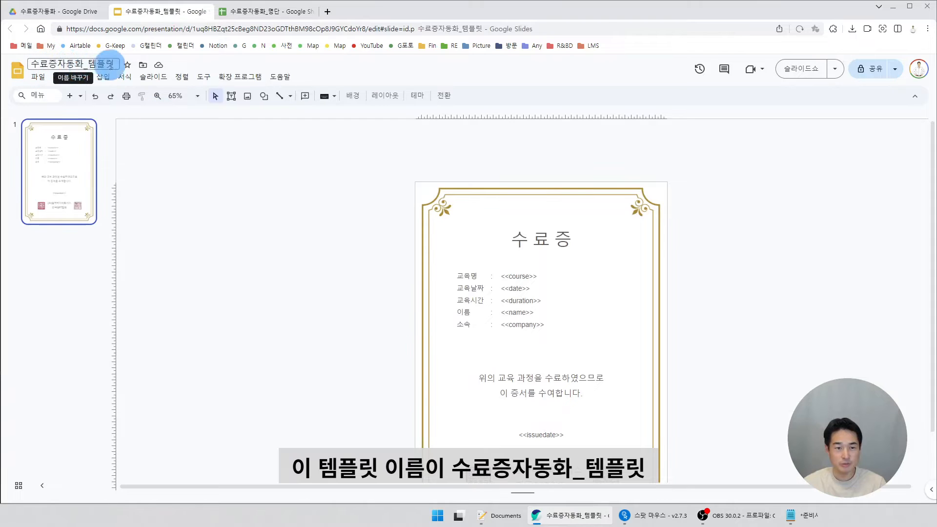
click(249, 10)
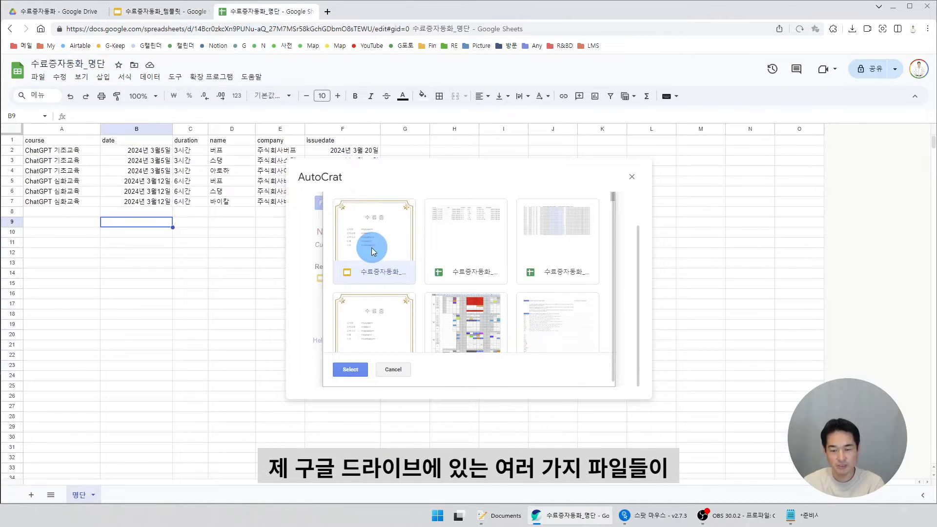
scroll(455, 280, down, 5)
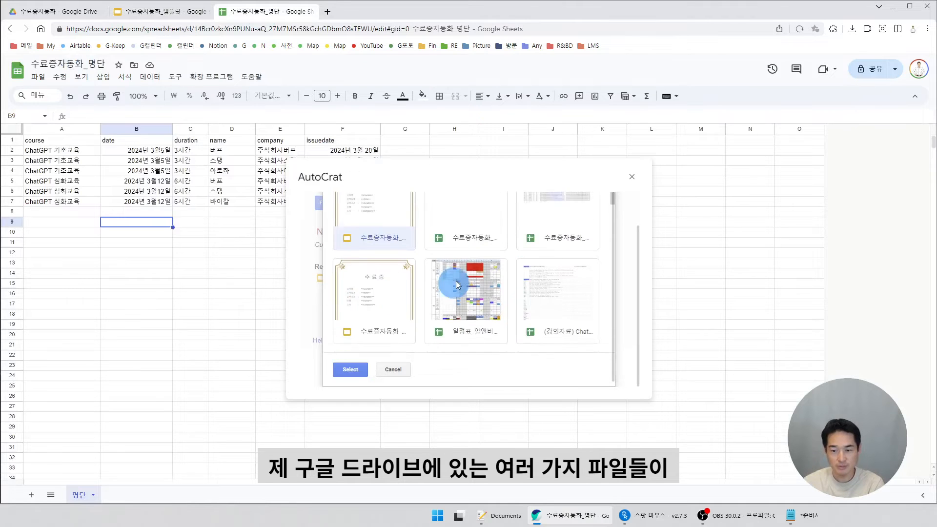
scroll(470, 302, up, 10)
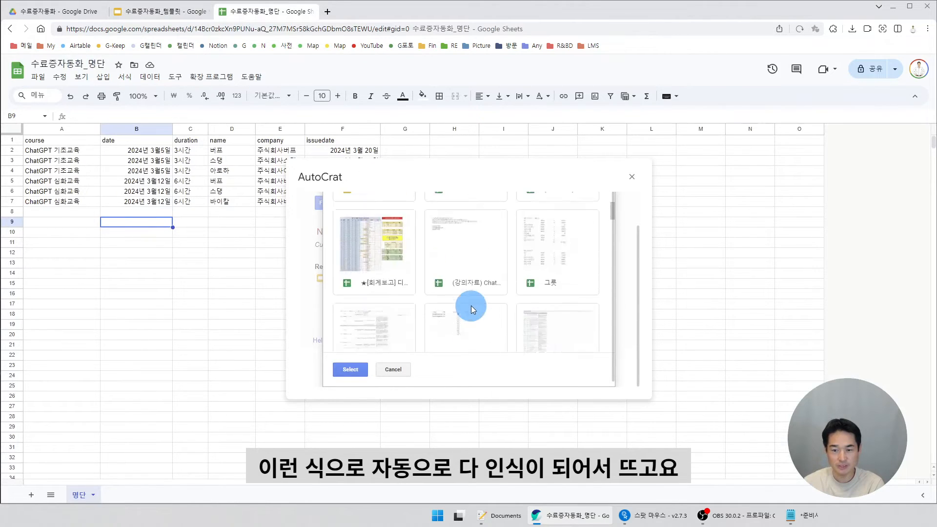
scroll(473, 293, up, 2)
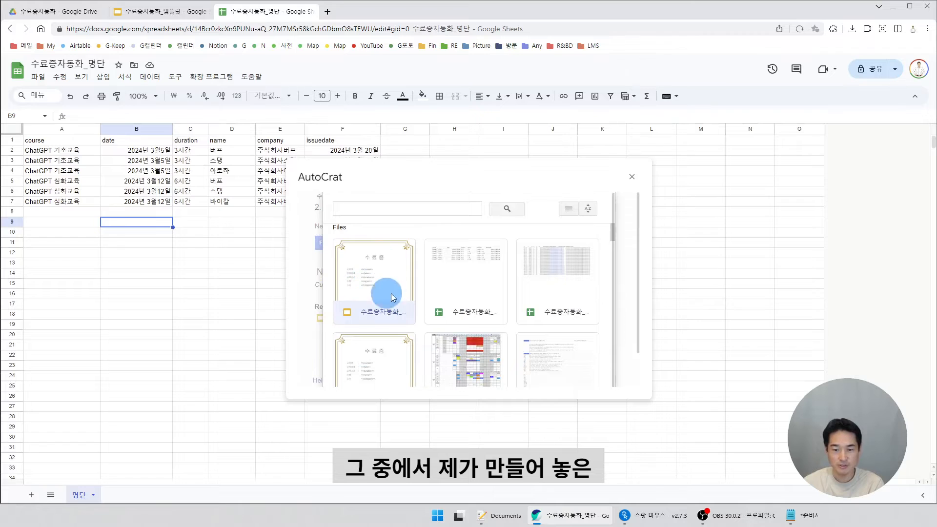
double_click(367, 275)
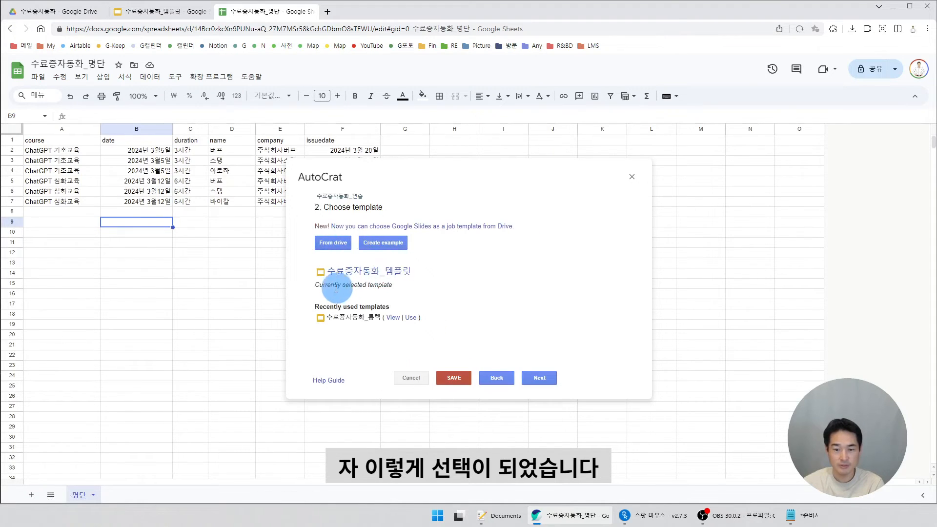
drag(313, 285, 403, 292)
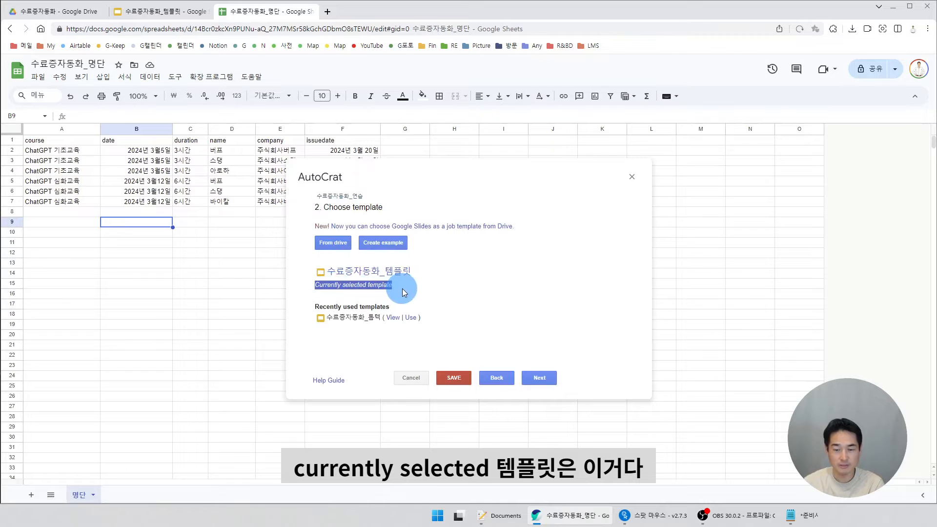
click(540, 378)
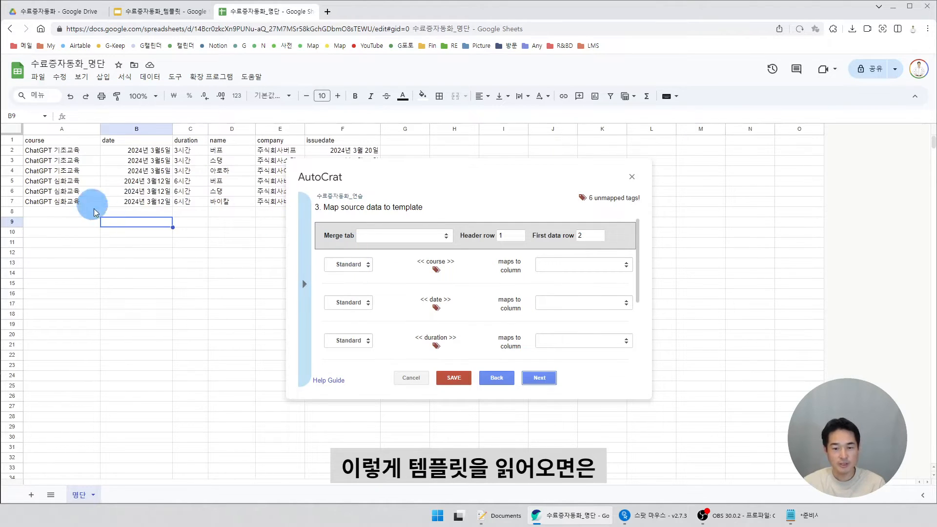
Review the template tags from course to issuedate and set the merge tab to the 명단 sheet.
click(358, 269)
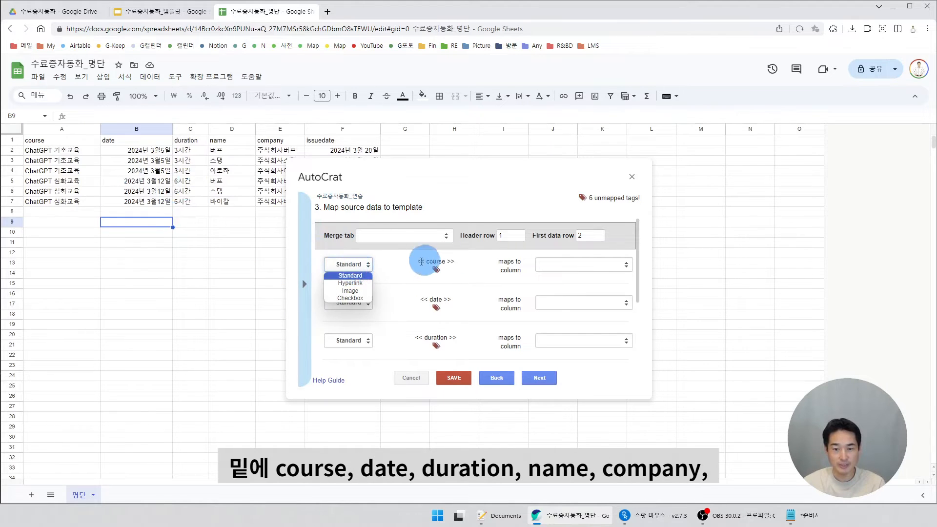
click(421, 262)
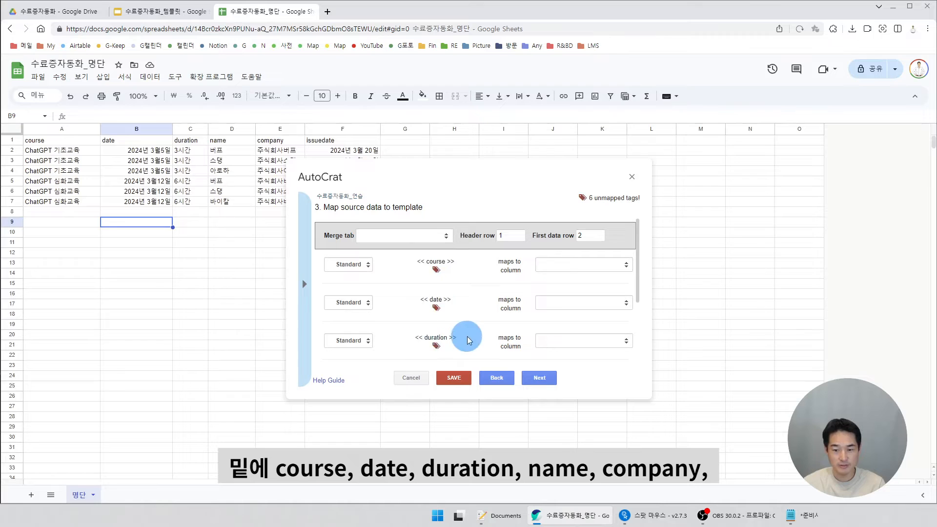
scroll(463, 334, down, 1)
mouse_move(422, 332)
mouse_down()
mouse_move(467, 334)
mouse_move(418, 325)
mouse_up()
scroll(467, 333, down, 1)
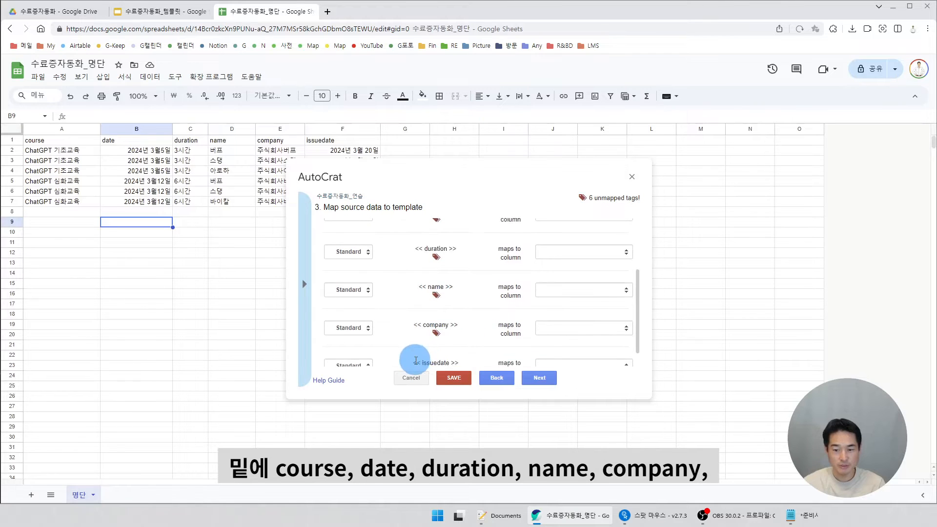
scroll(403, 303, up, 2)
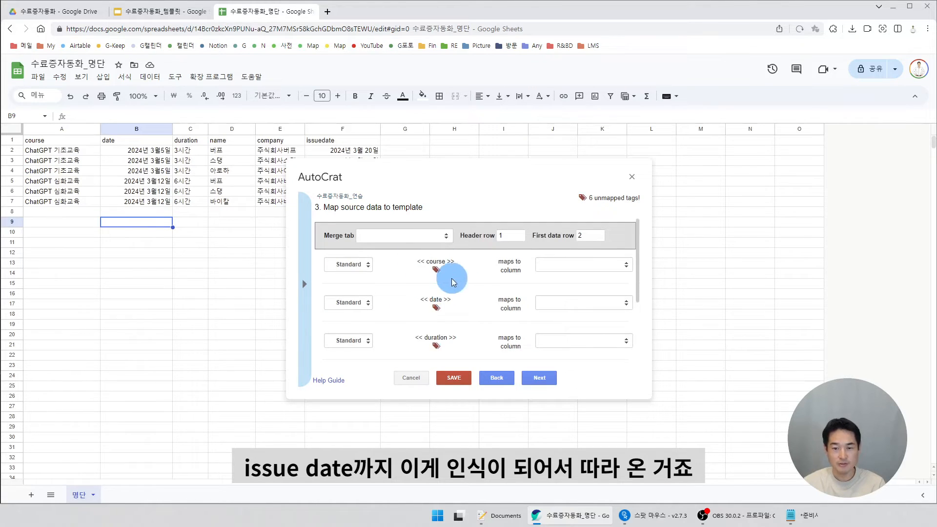
click(397, 243)
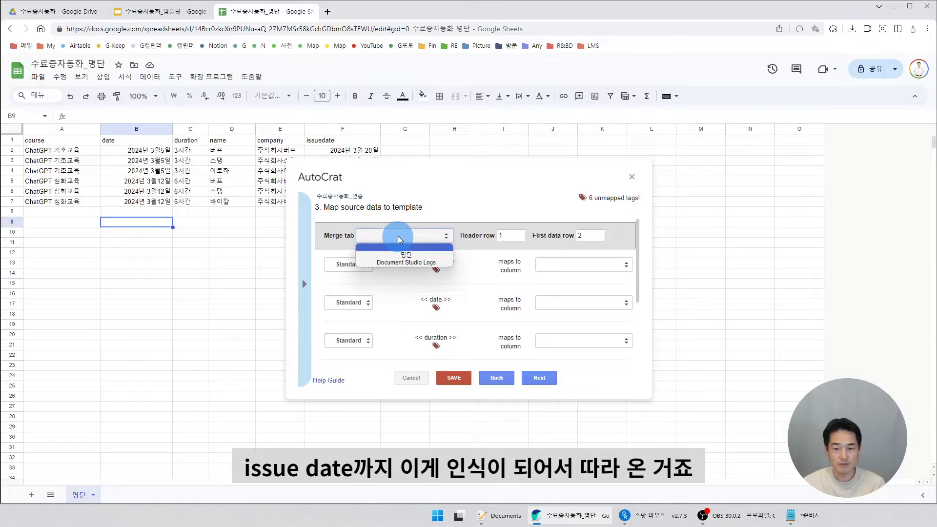
click(422, 262)
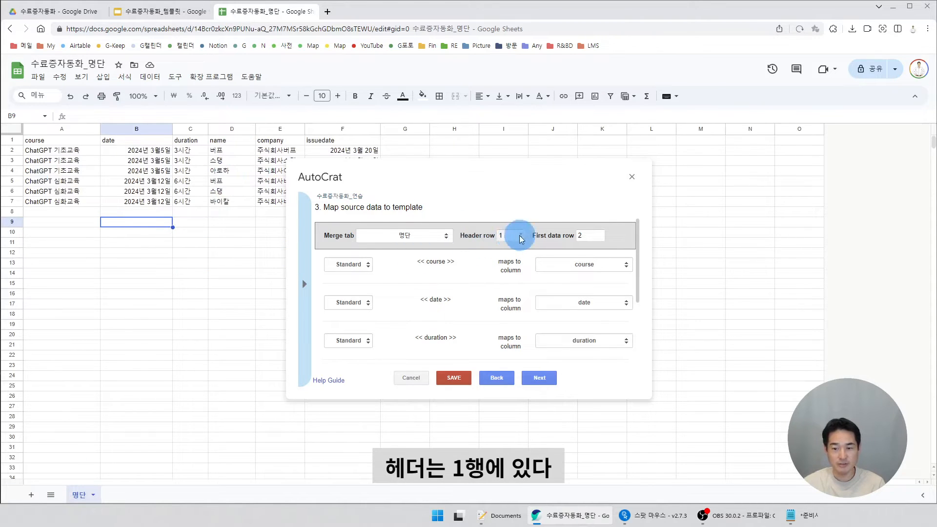
Check the header row and first data row against the sheet, and examine how the template tags map to its columns.
drag(37, 141, 324, 143)
drag(68, 139, 136, 143)
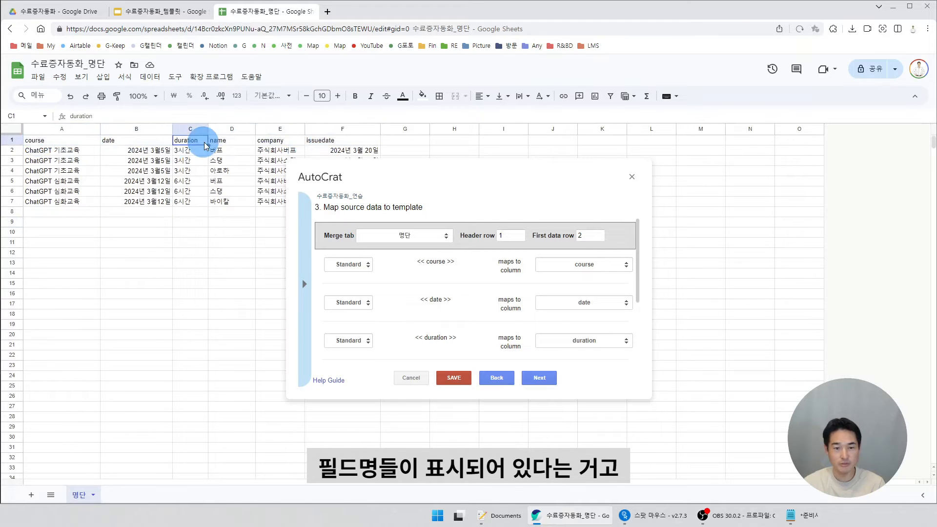
click(337, 141)
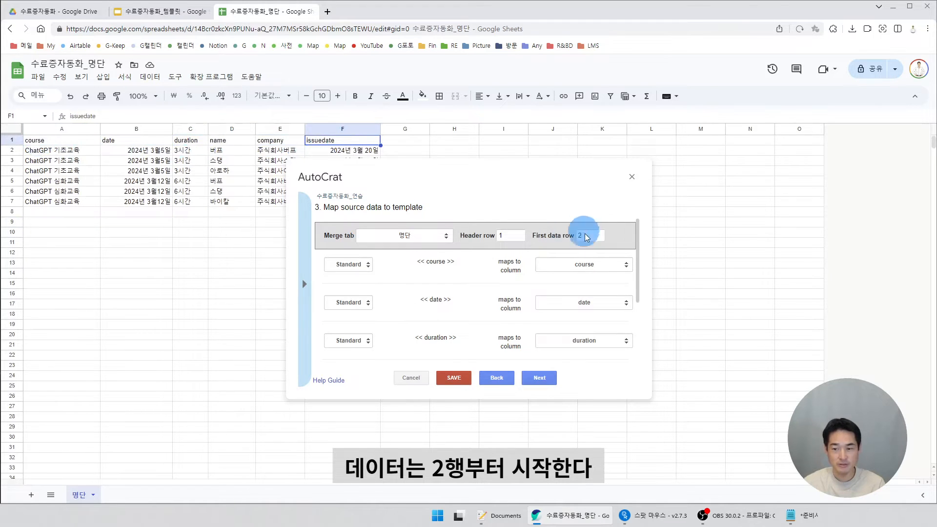
drag(39, 154, 65, 220)
click(63, 213)
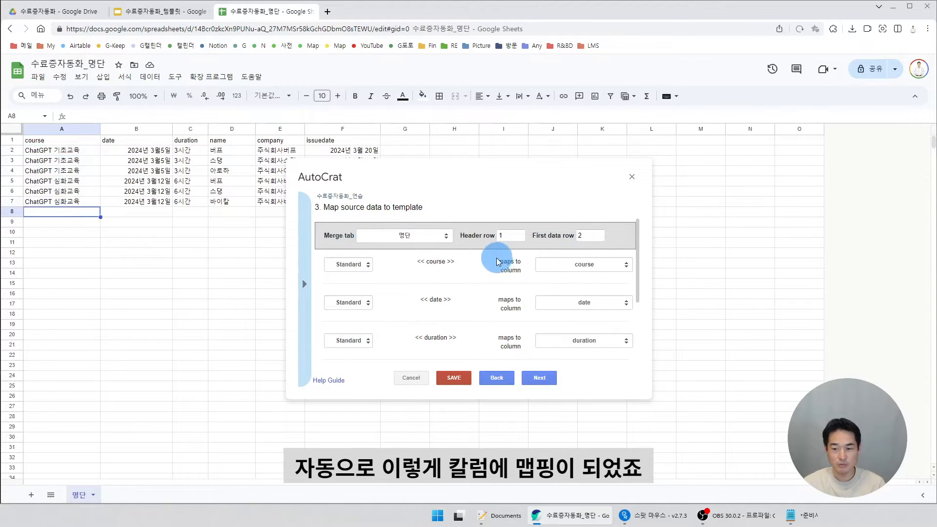
click(513, 262)
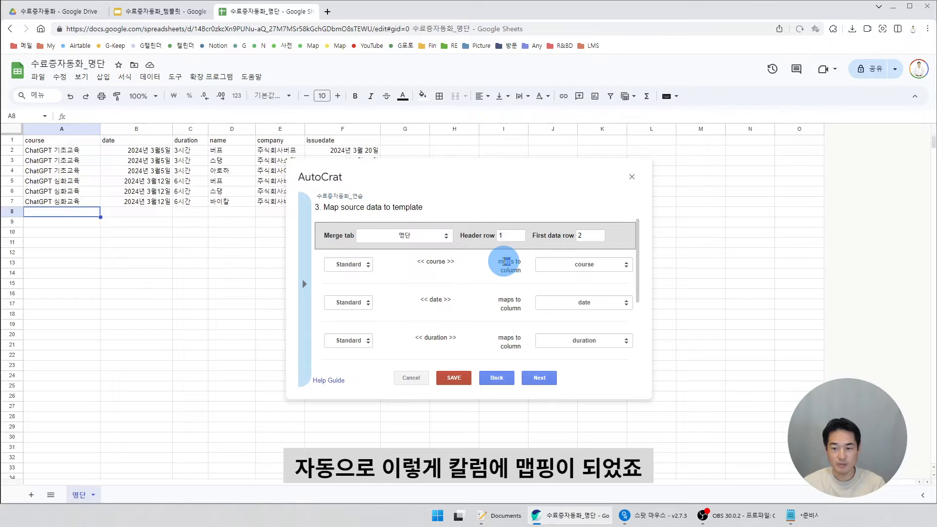
click(426, 263)
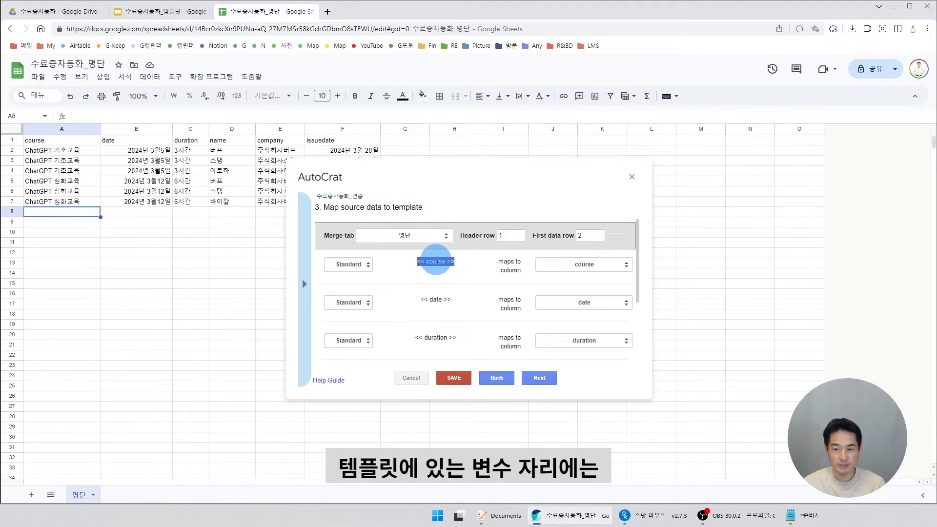
drag(495, 258, 522, 268)
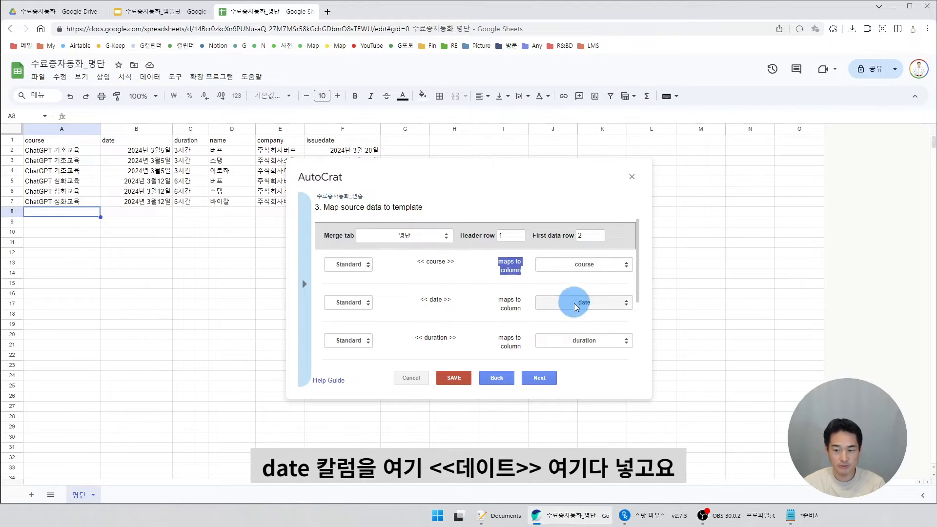
Check that each template tag from date to issuedate maps to its matching column, and view the column choices for issuedate.
drag(418, 298, 470, 303)
scroll(469, 303, down, 1)
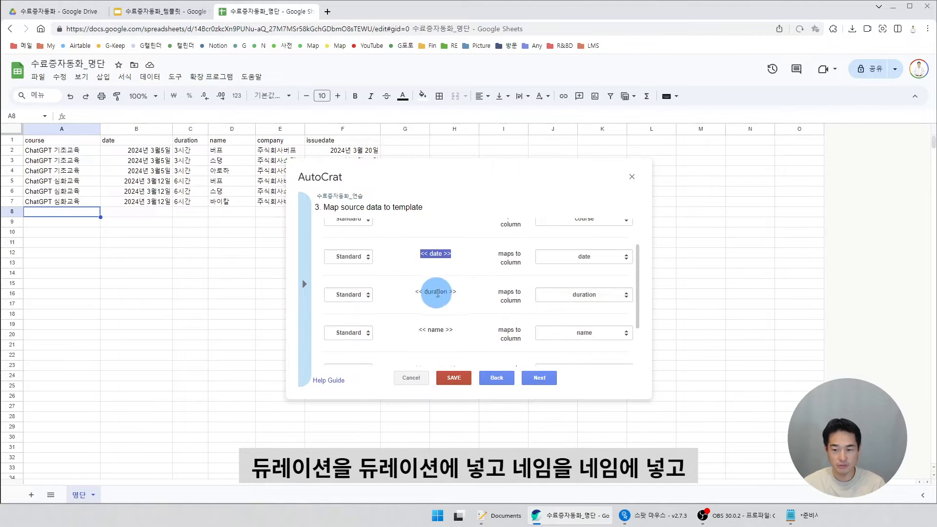
scroll(441, 298, down, 2)
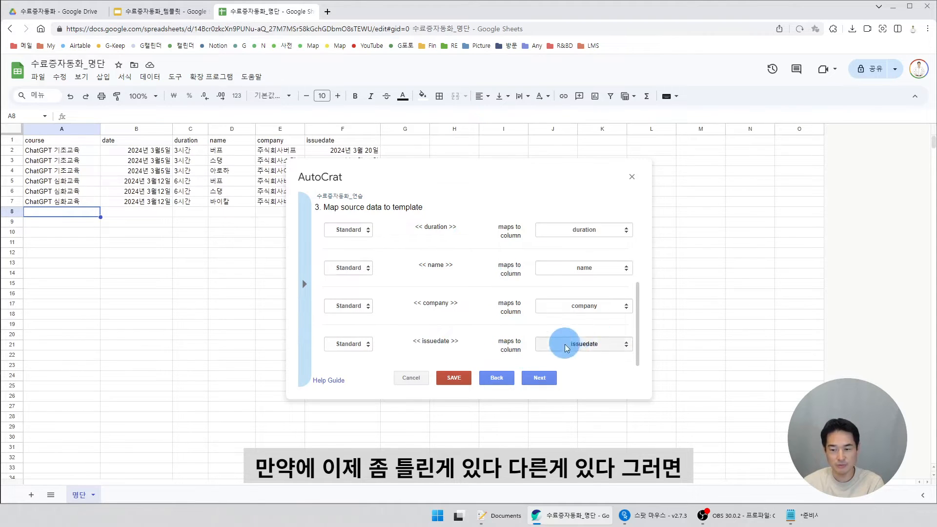
click(585, 344)
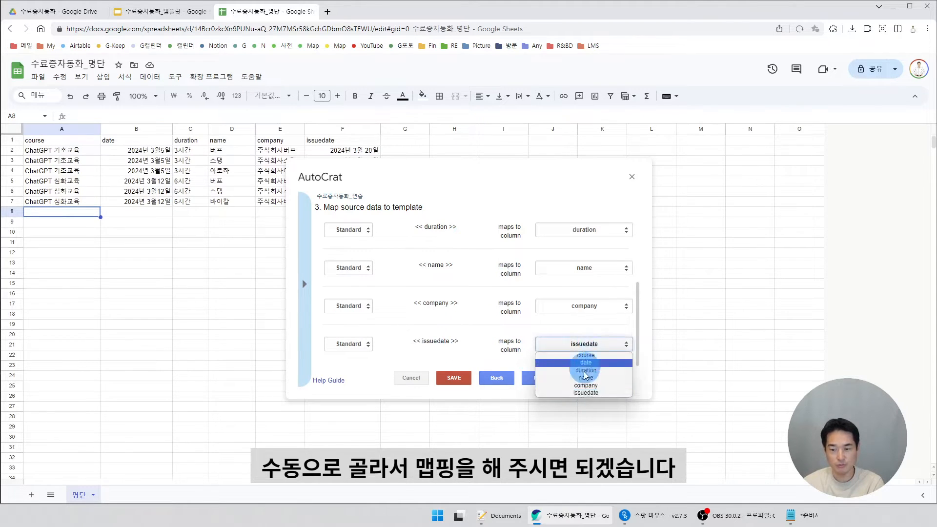
click(547, 342)
scroll(517, 344, up, 5)
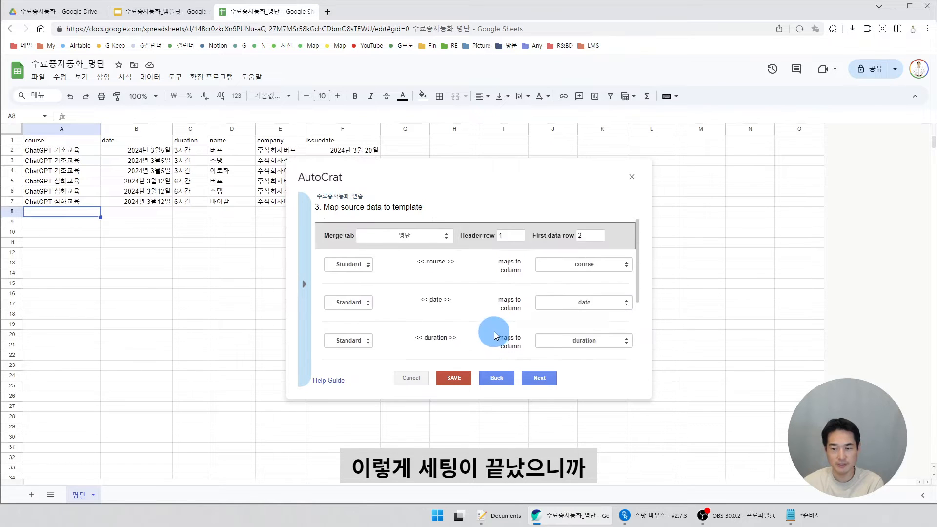
scroll(527, 334, down, 3)
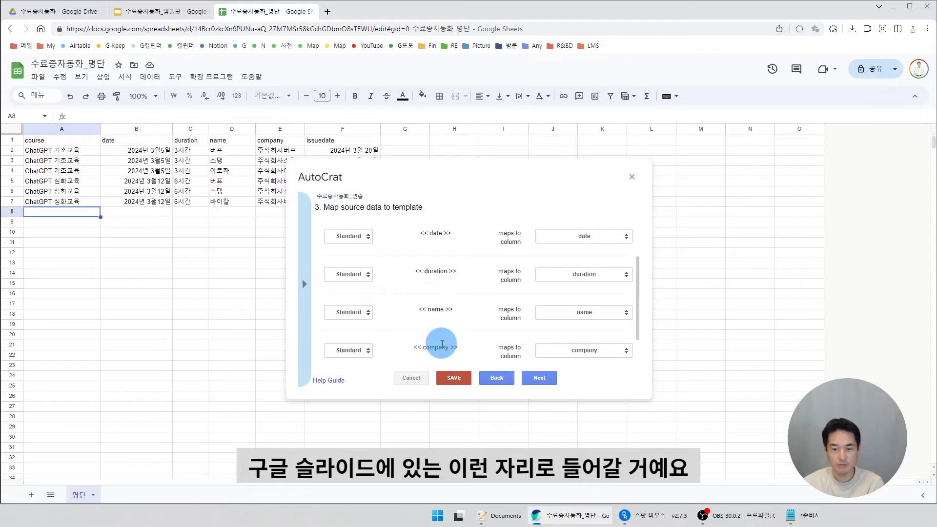
Continue to the file settings and set the output file name to 수료증_<<name>>_<<course>>_<date>.
click(539, 378)
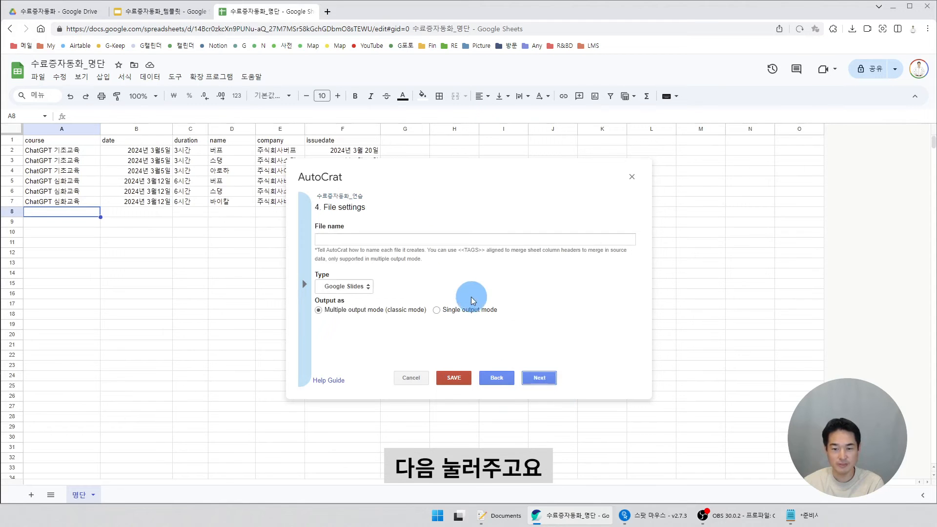
click(390, 239)
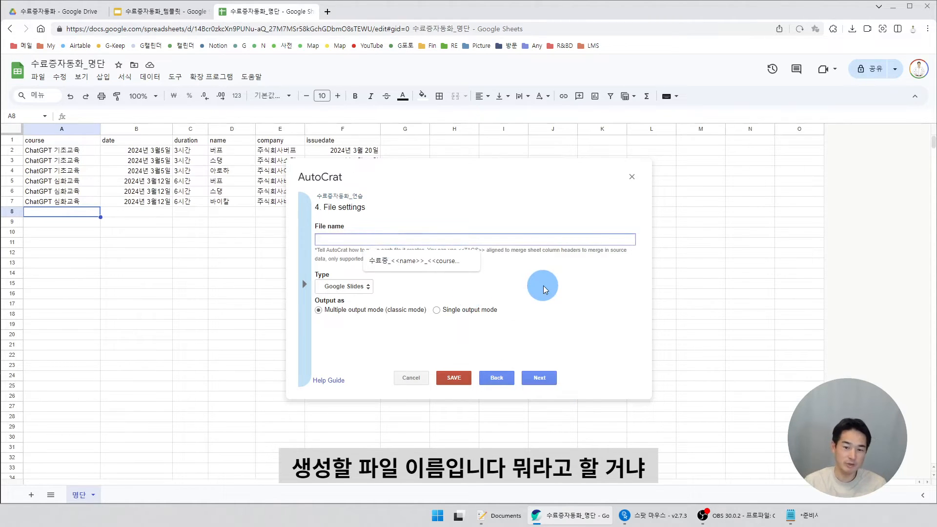
text(수료증_<<name>>_<<)
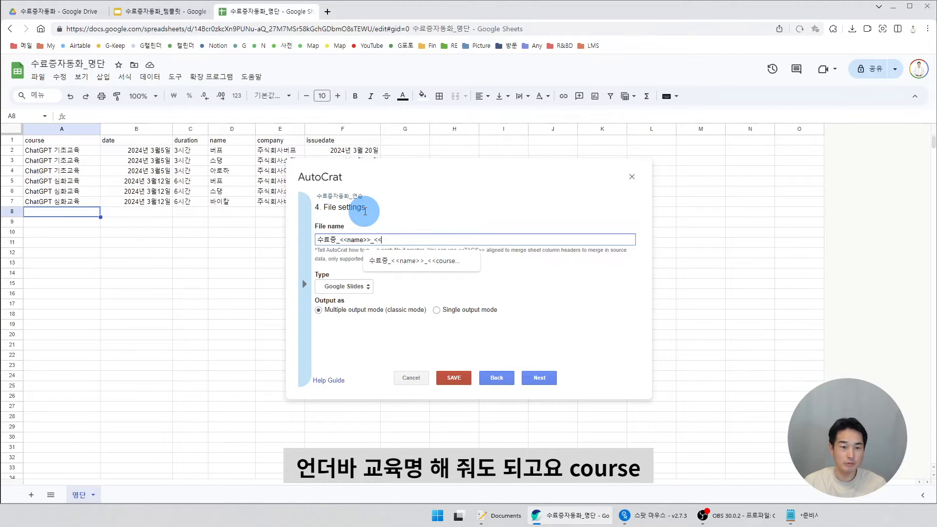
text(course>>)
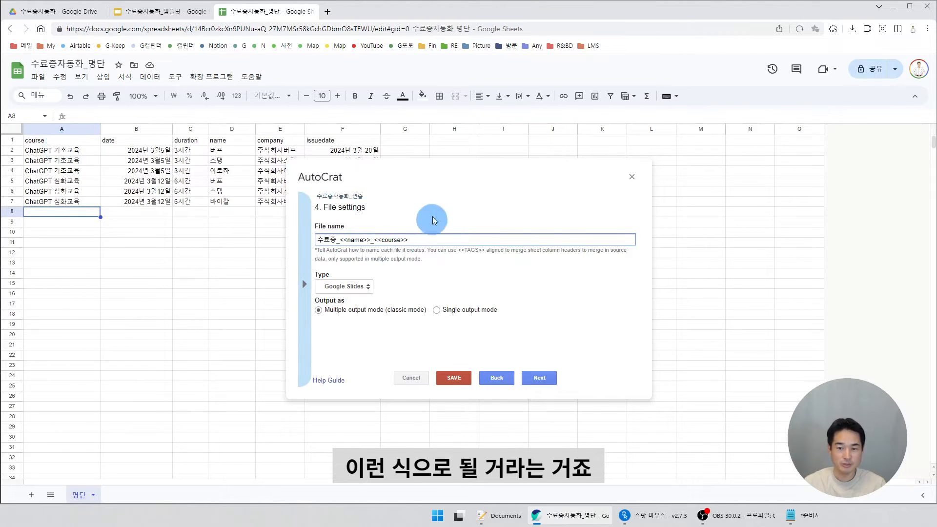
text(_<date>)
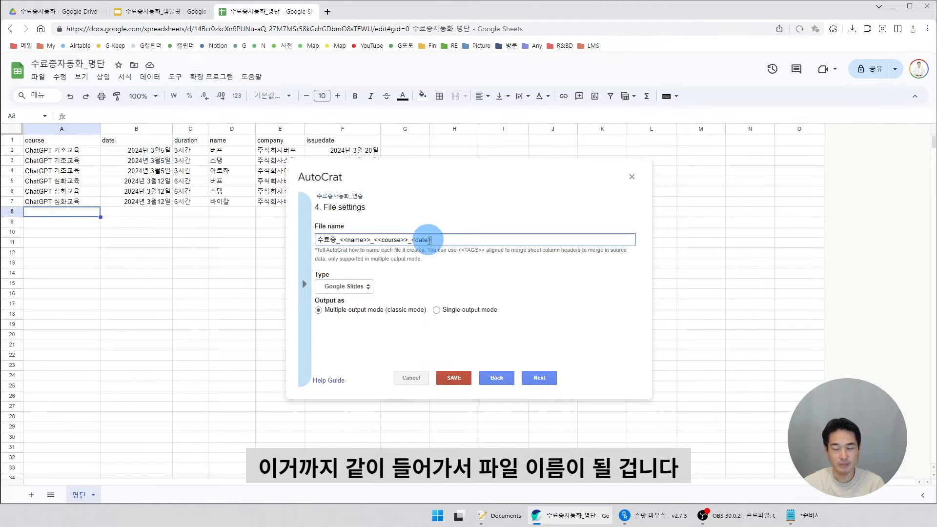
Set the output file type to PDF and continue to the destination folder settings.
click(344, 286)
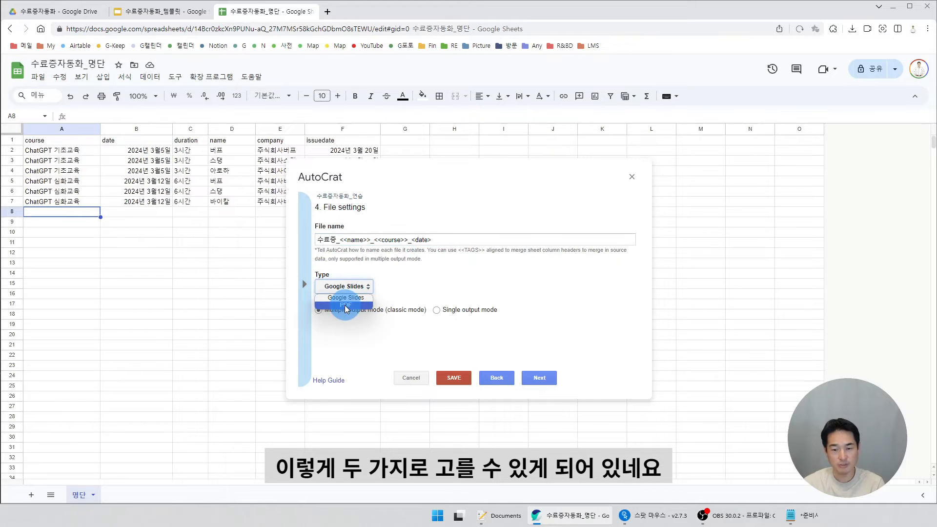
click(346, 306)
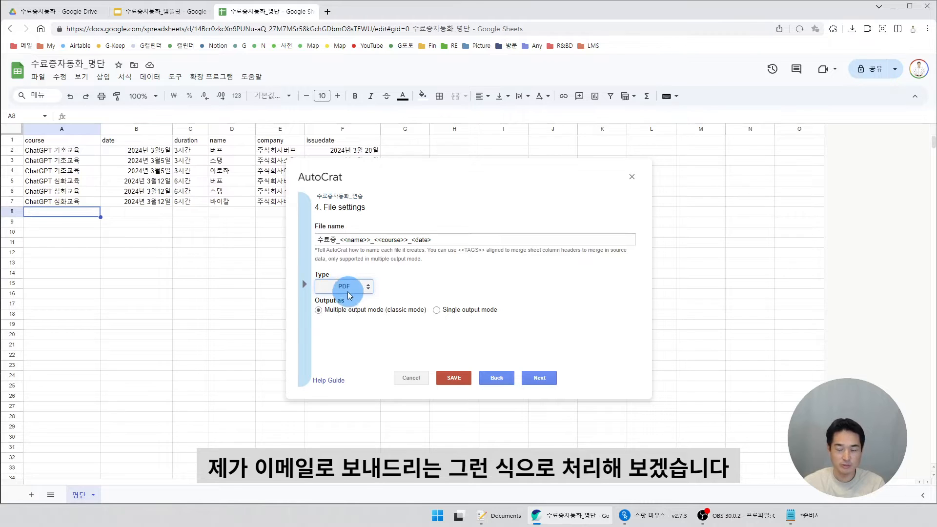
click(539, 379)
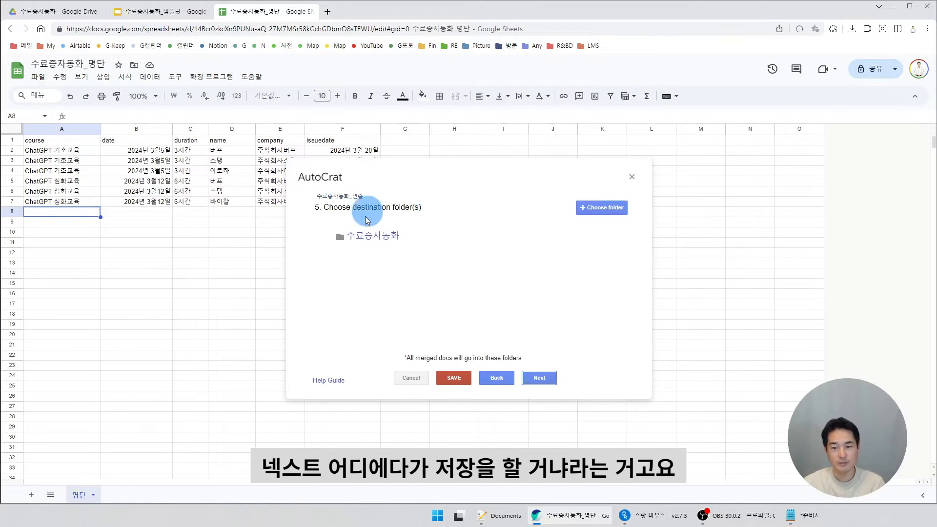
Open the destination folder picker and look through the available Drive folders.
click(604, 207)
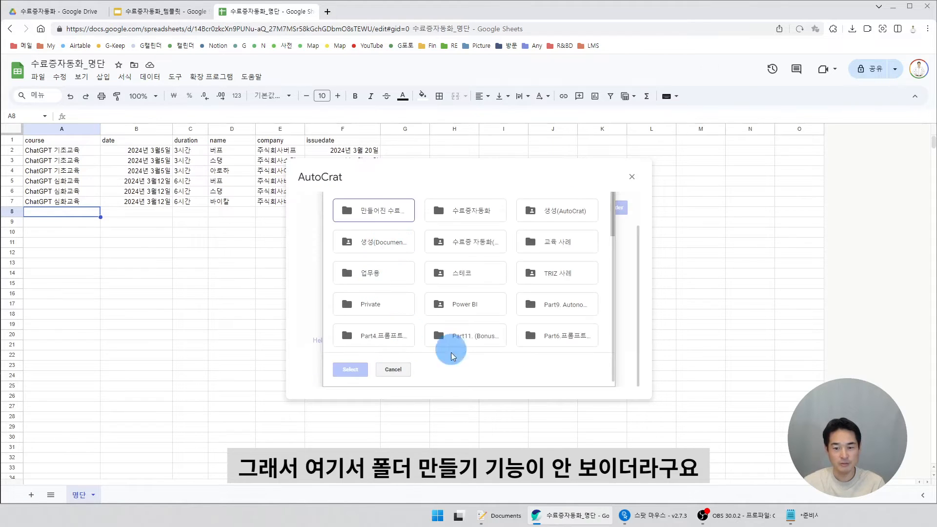
scroll(439, 306, down, 5)
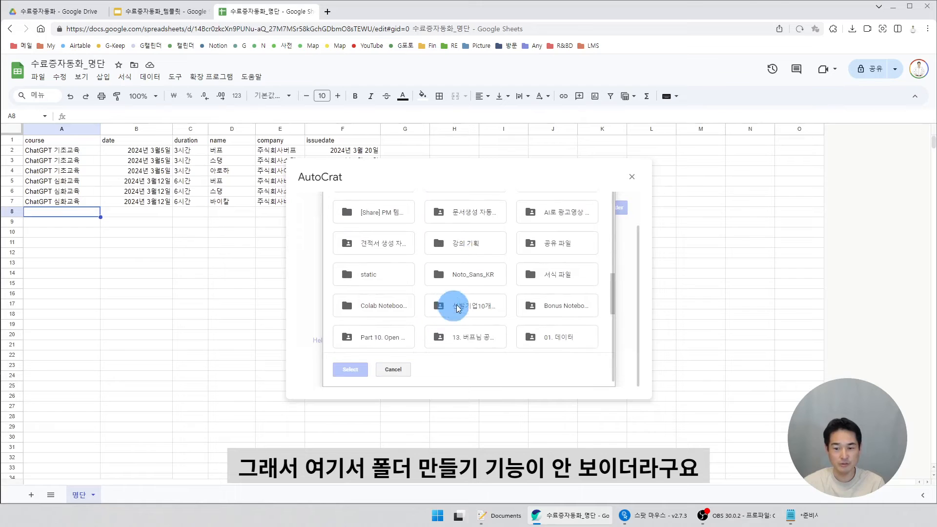
double_click(458, 306)
Switch to Google Drive, look inside the 만들어진 수료증 보관소 folder and return to the 수료증자동화 folder.
click(152, 10)
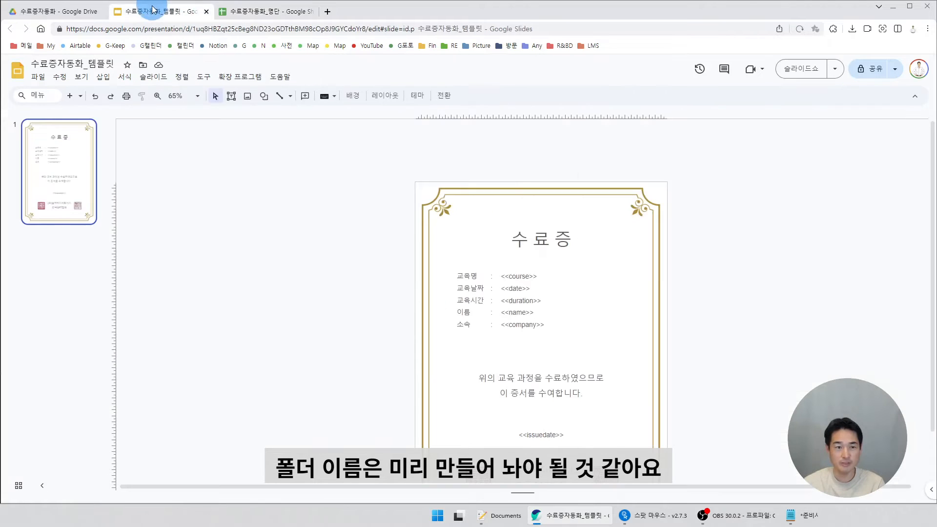
click(51, 10)
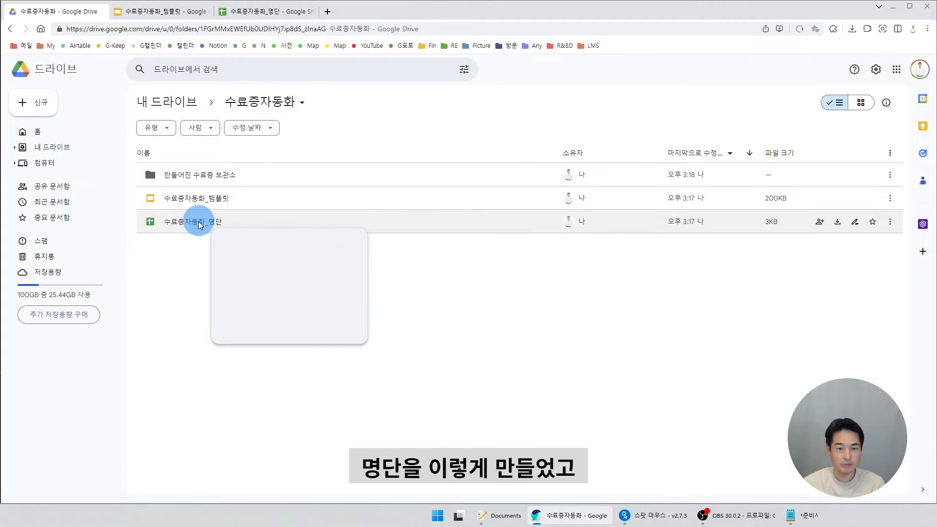
double_click(210, 176)
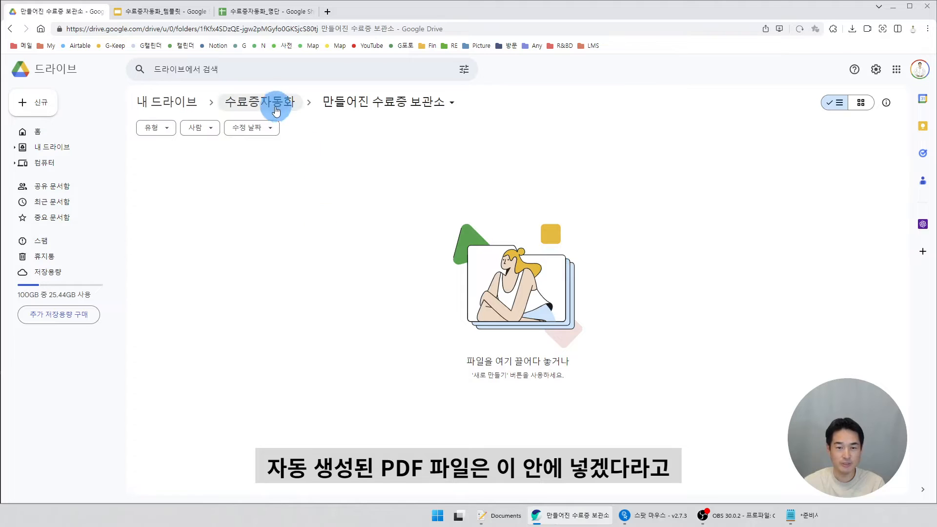
click(255, 102)
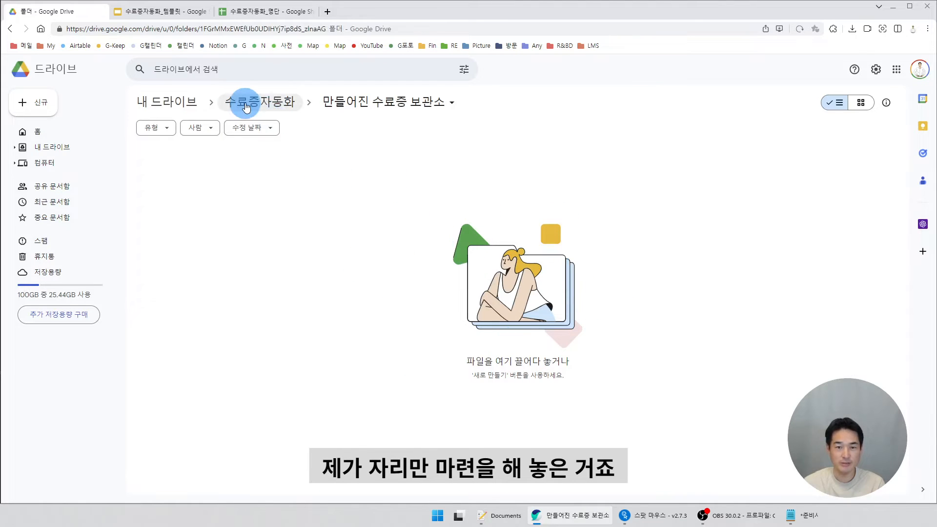
Back in the merge job, make 만들어진 수료증 보관소 the only destination folder by removing 수료증자동화, and continue.
click(260, 5)
click(384, 216)
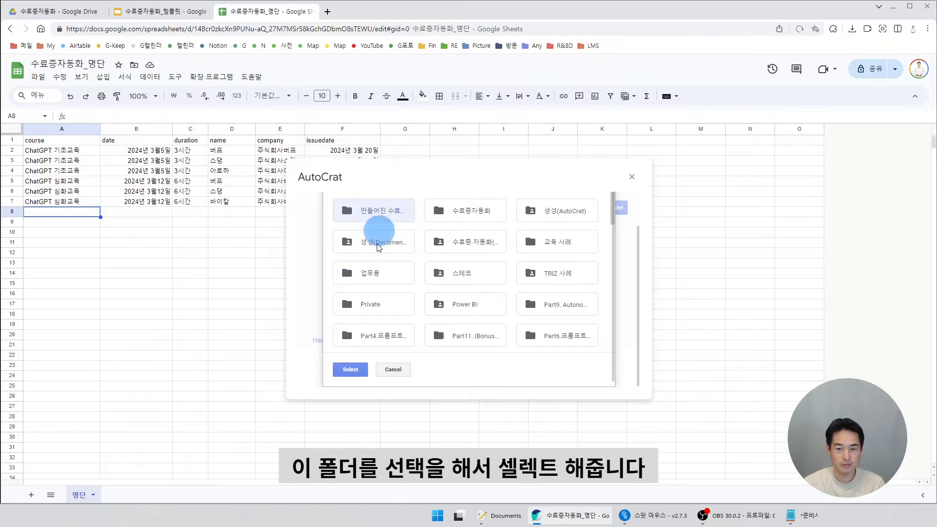
click(349, 369)
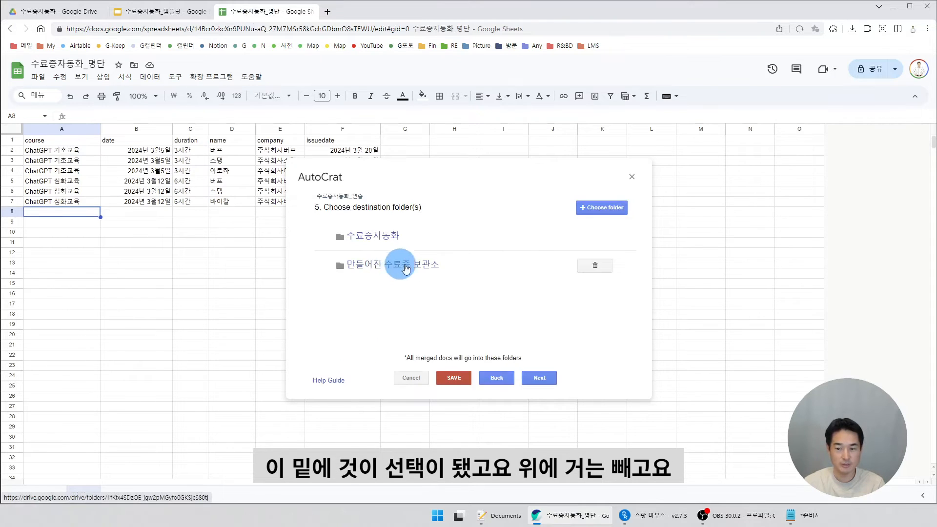
mouse_move(386, 245)
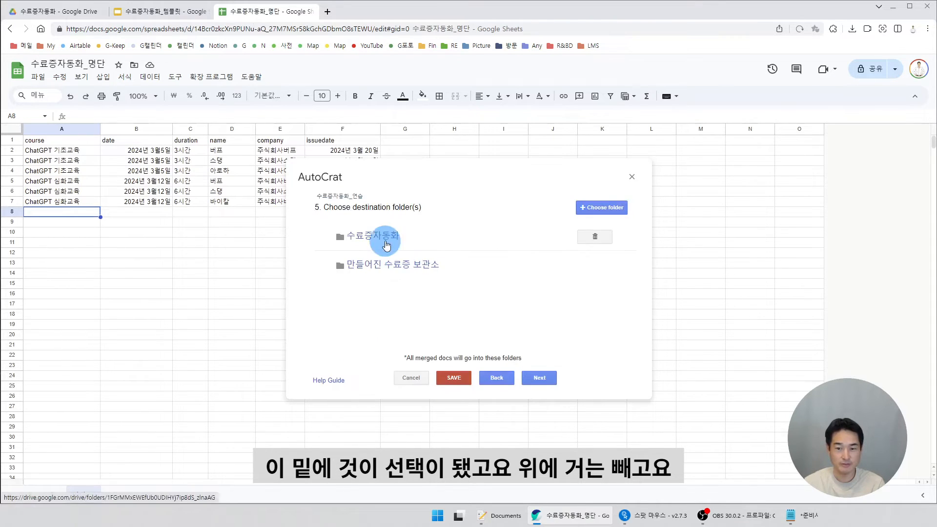
click(597, 237)
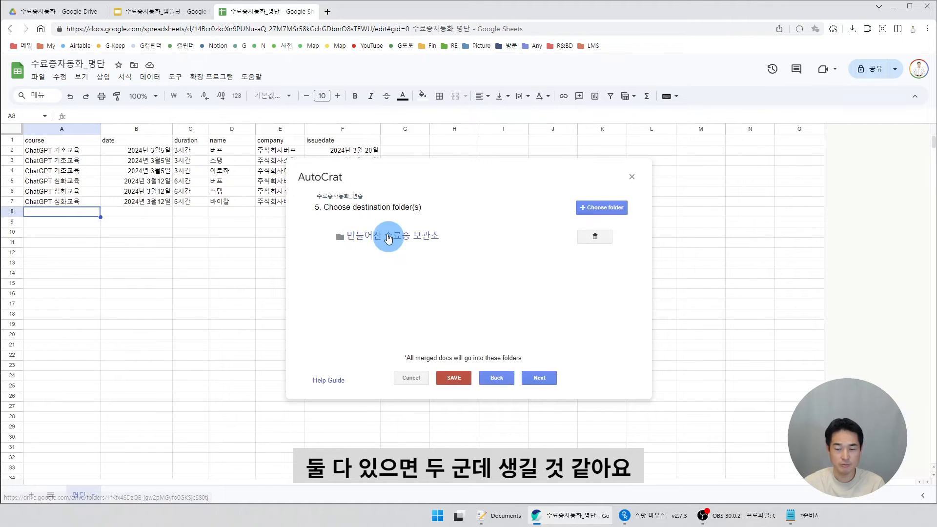
click(551, 379)
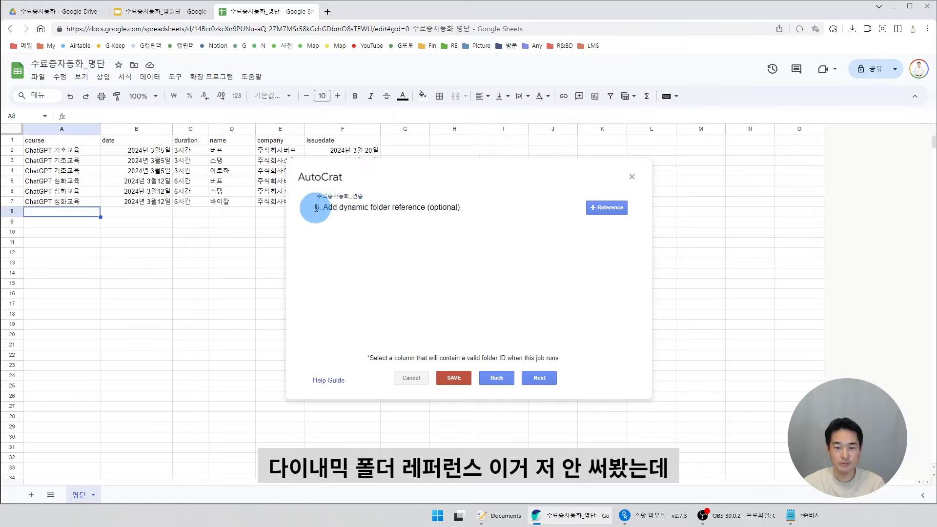
Try a dynamic folder reference based on the course column and remove it again.
drag(322, 207, 458, 208)
click(485, 241)
click(606, 207)
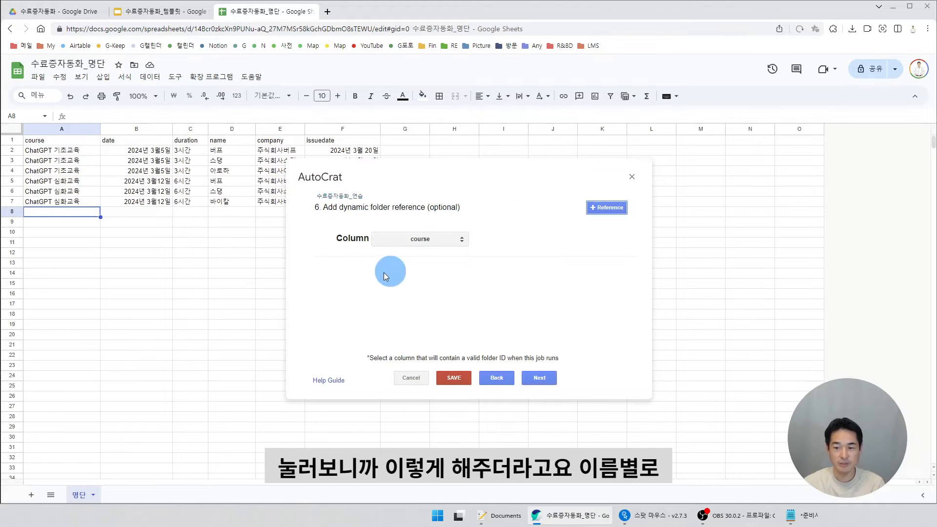
click(398, 239)
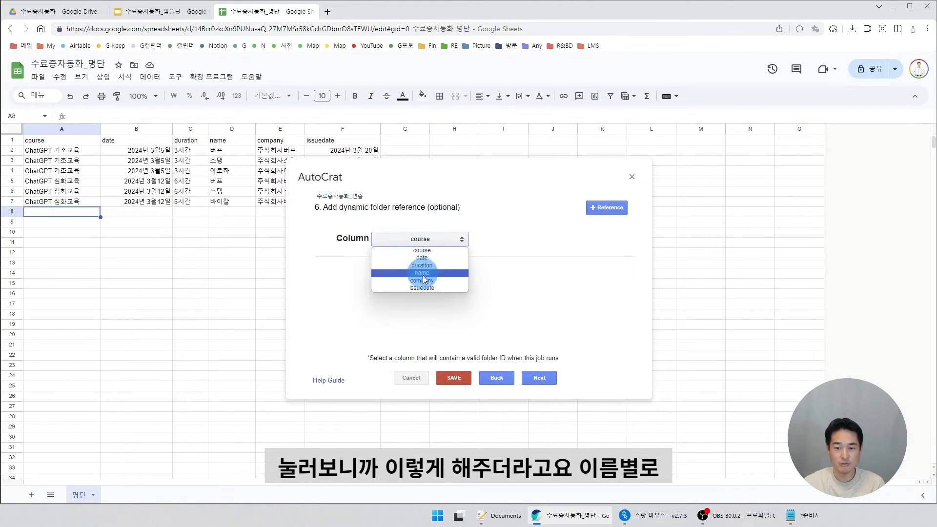
click(422, 250)
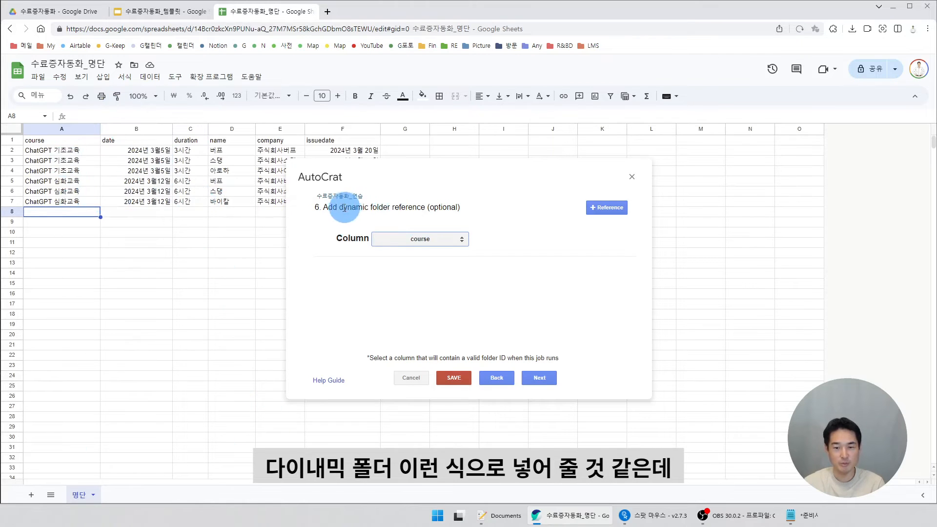
drag(340, 206, 388, 235)
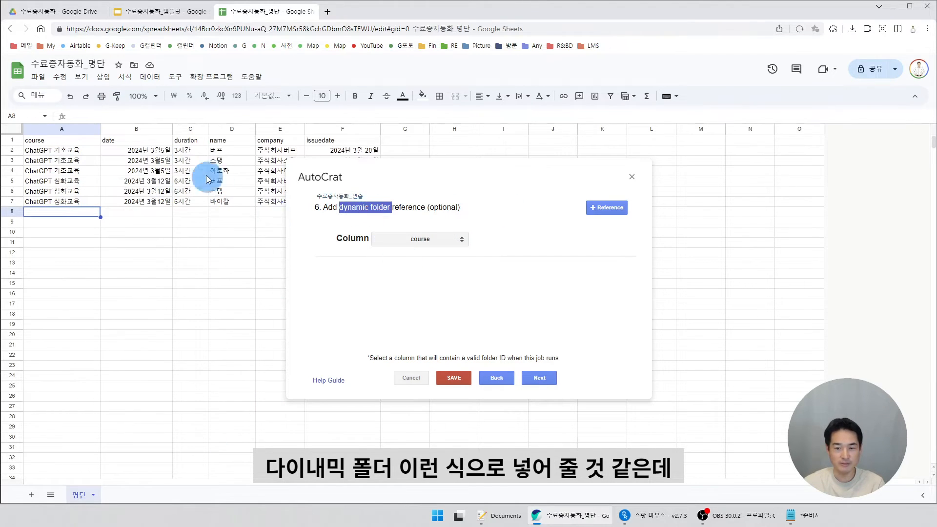
click(592, 239)
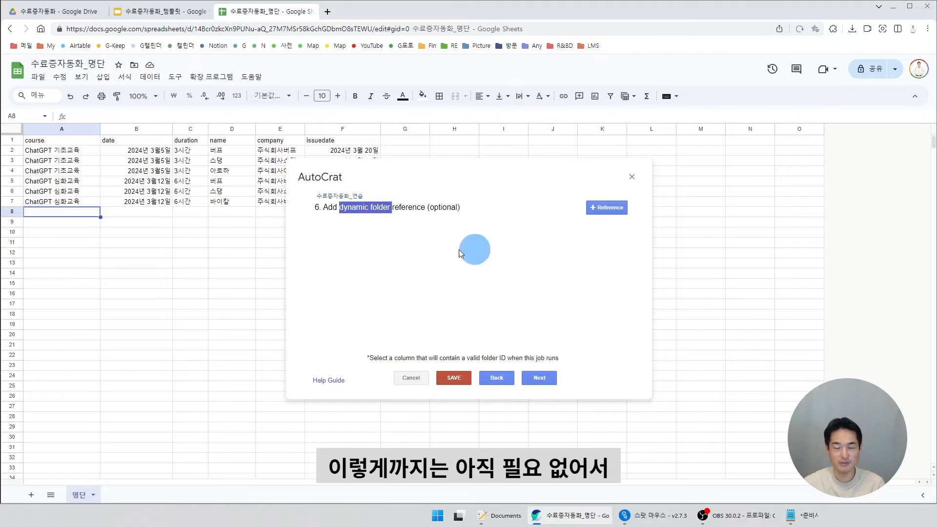
Check the 수료증자동화 folder in Google Drive, return to the merge job and continue without a dynamic folder reference.
click(98, 11)
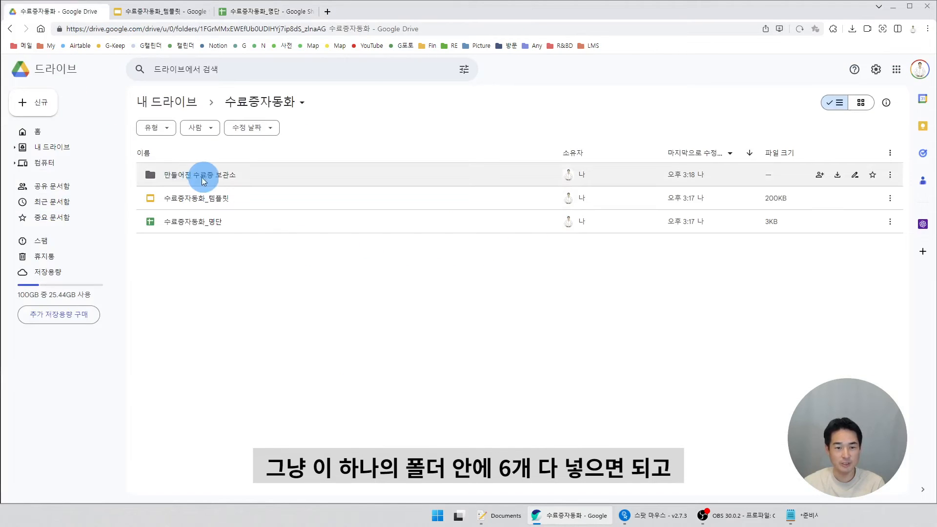
click(272, 11)
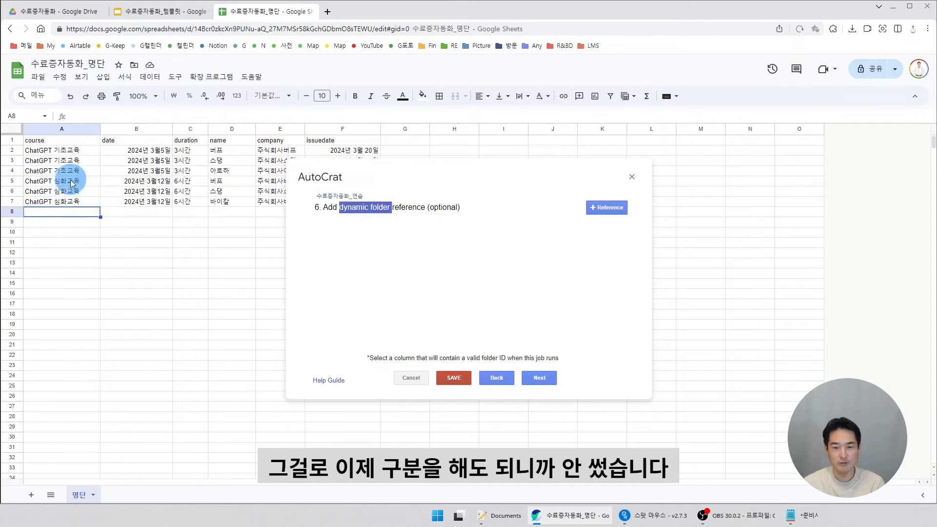
click(526, 221)
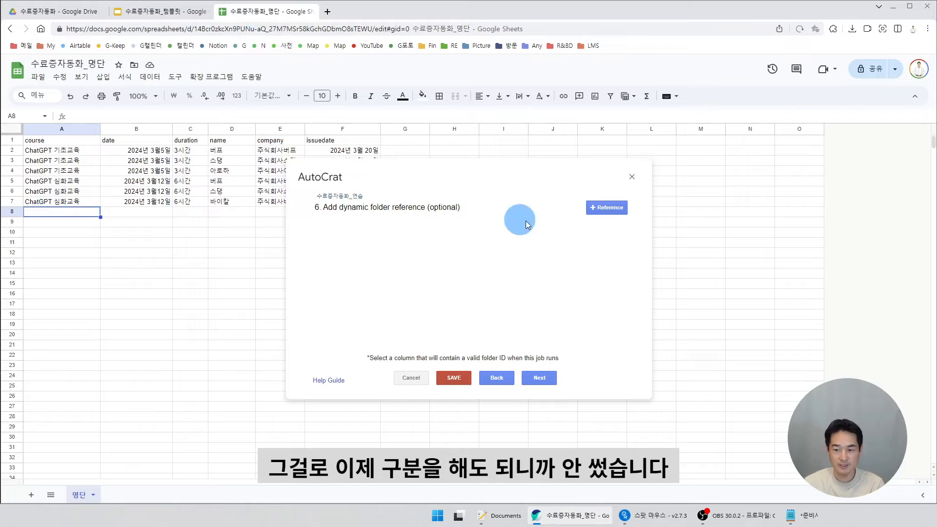
click(539, 377)
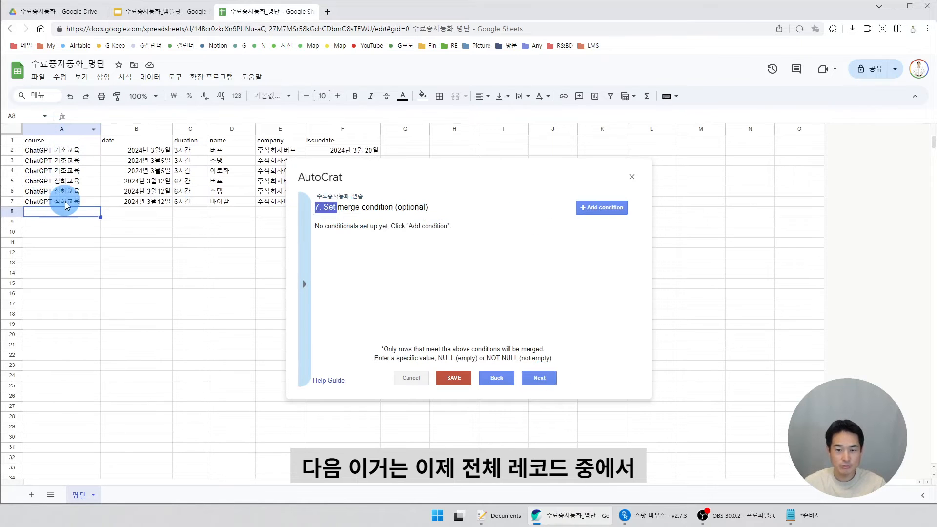
Add a merge condition on the course column equal to NOT NULL and view the available columns.
drag(338, 207, 363, 209)
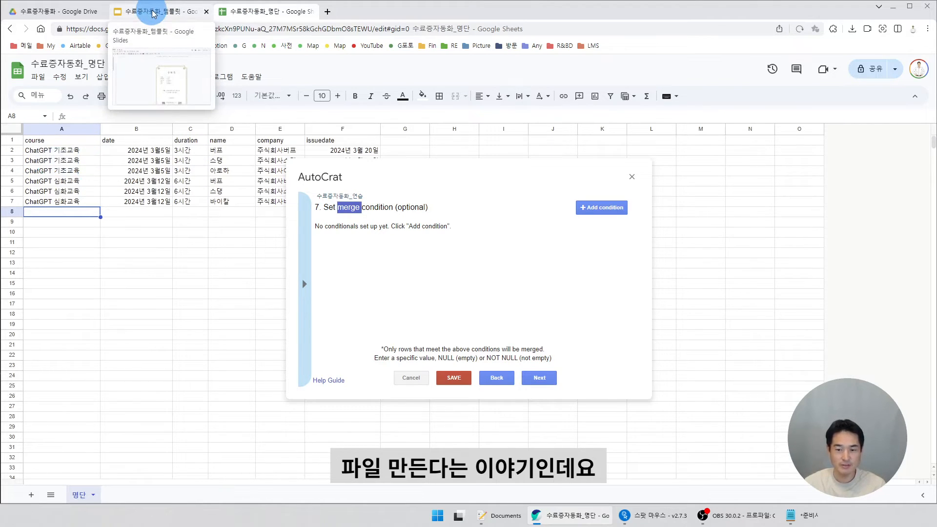
click(591, 209)
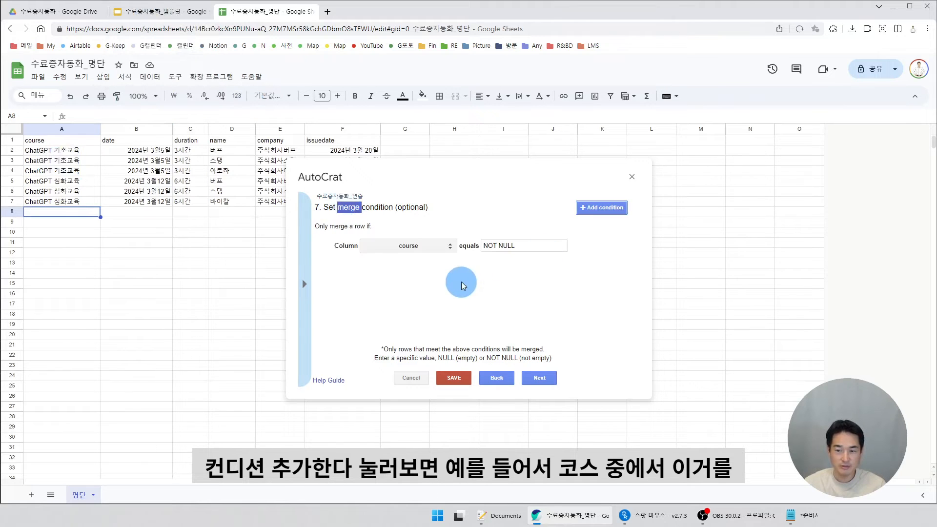
click(406, 248)
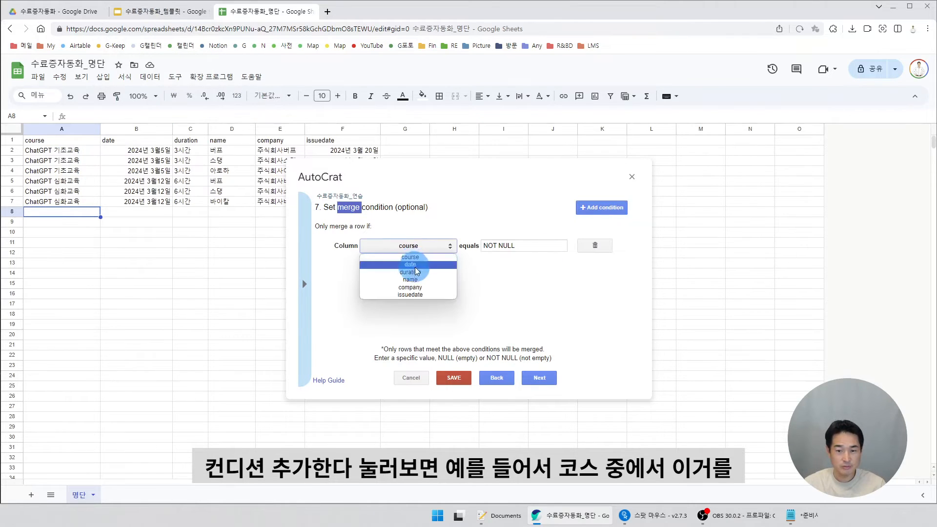
click(520, 229)
click(527, 243)
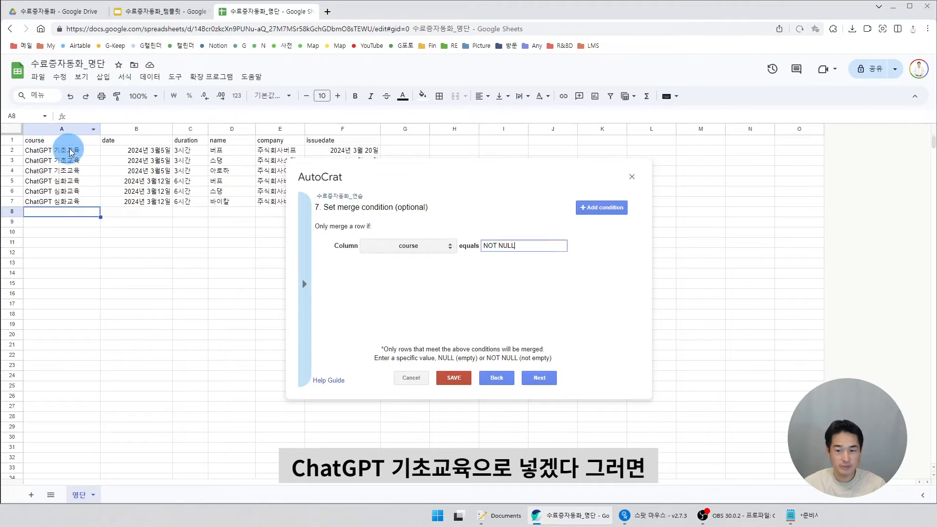
double_click(345, 250)
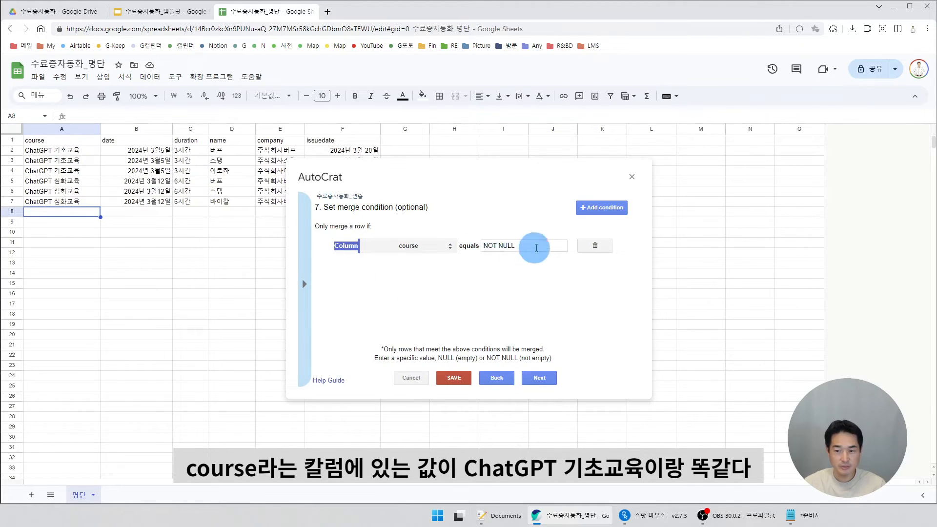
click(496, 276)
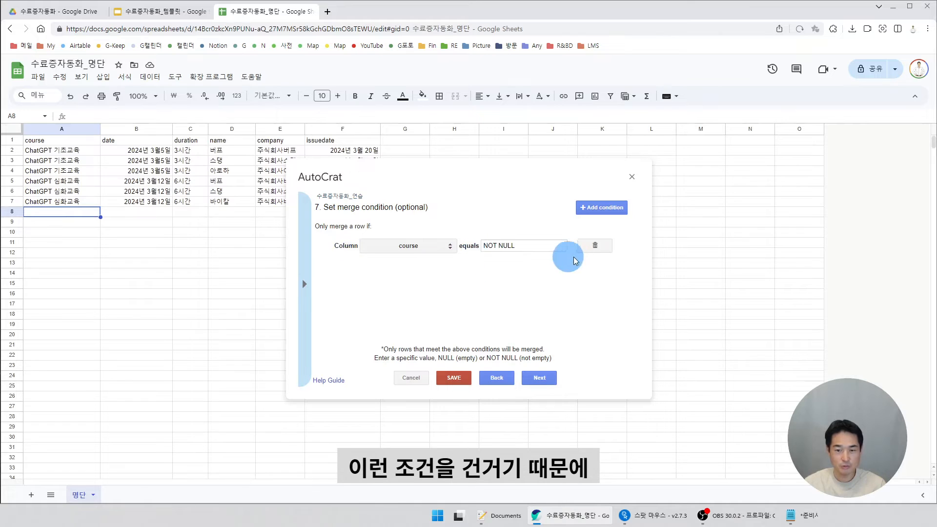
Mark the three ChatGPT 기초교육 course cells in the sheet and remove the merge condition from the job.
click(57, 152)
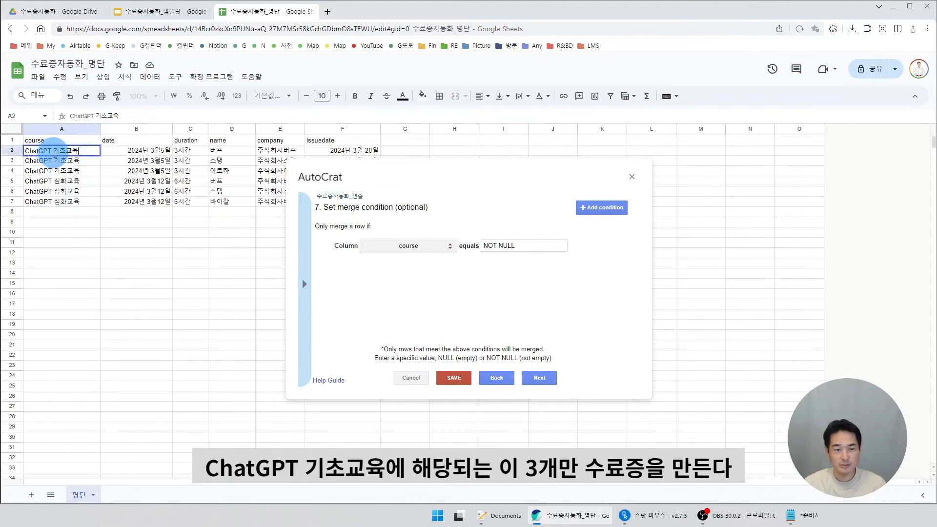
drag(61, 162, 60, 170)
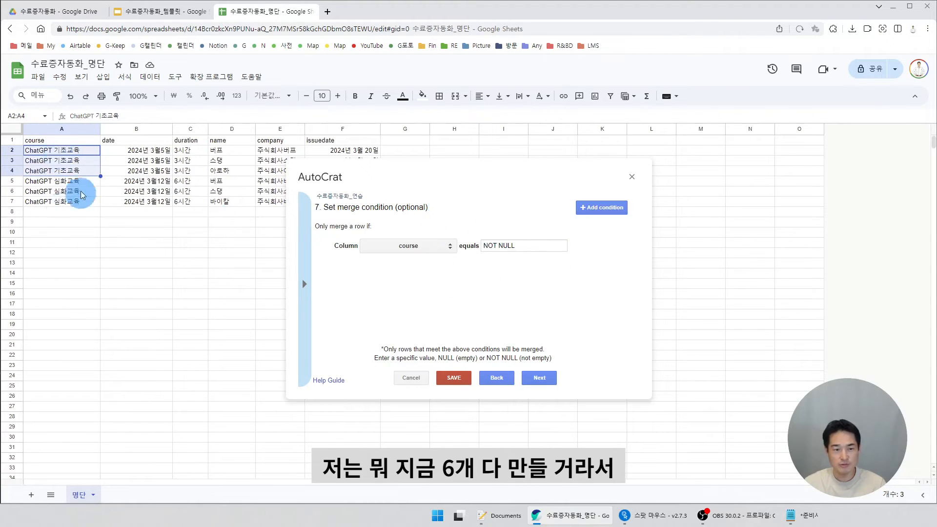
click(68, 201)
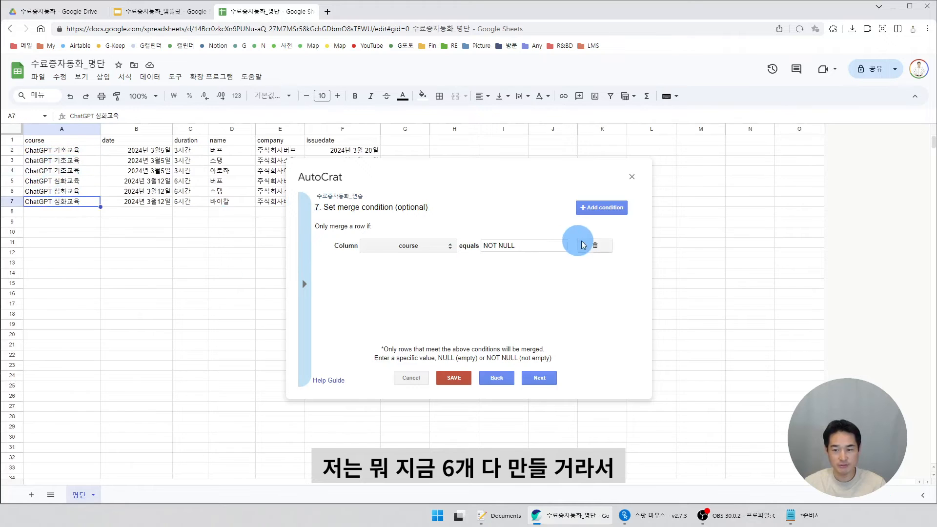
click(576, 246)
click(607, 280)
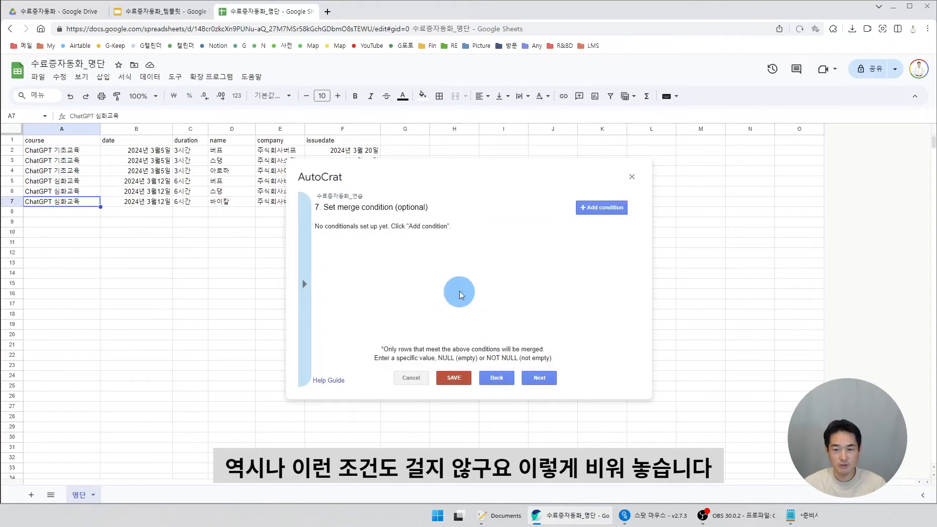
Leave the merge condition empty and continue to the document sharing and email settings.
mouse_move(392, 208)
mouse_down()
mouse_move(436, 212)
mouse_move(394, 208)
mouse_up()
click(447, 286)
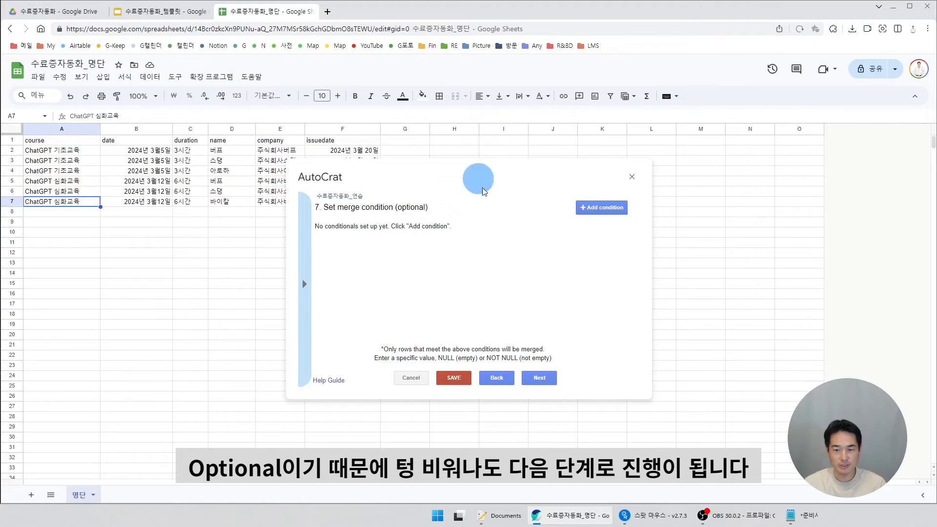
click(540, 379)
Try sharing the documents as PDF with collaborators allowed to re-share, and view the email fields.
click(323, 240)
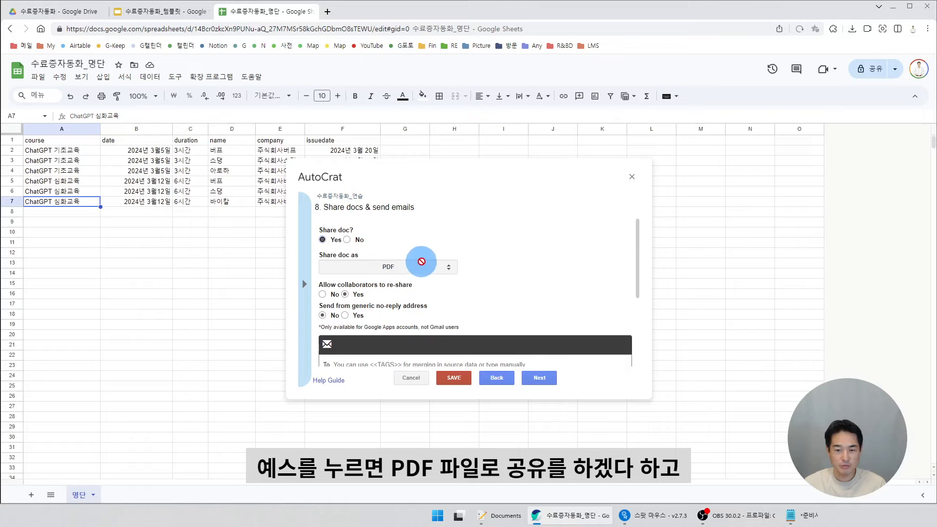
scroll(423, 260, down, 1)
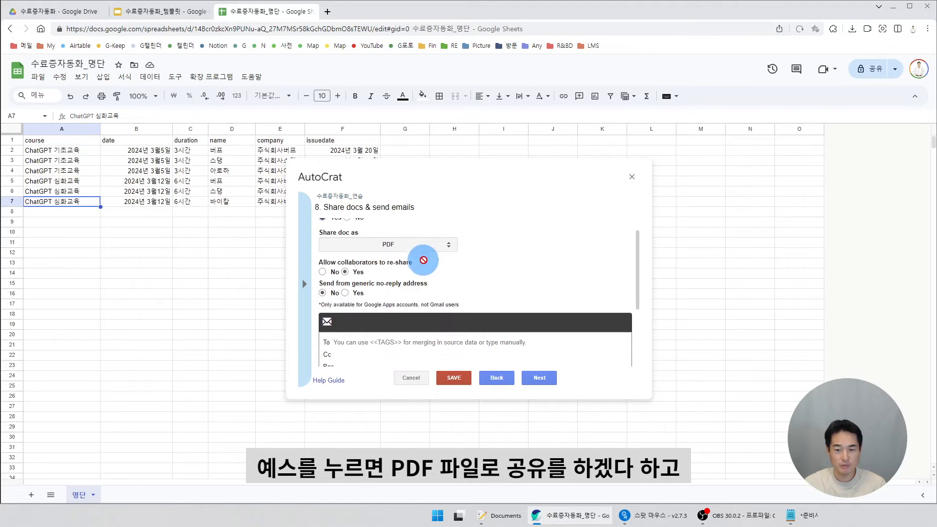
click(345, 271)
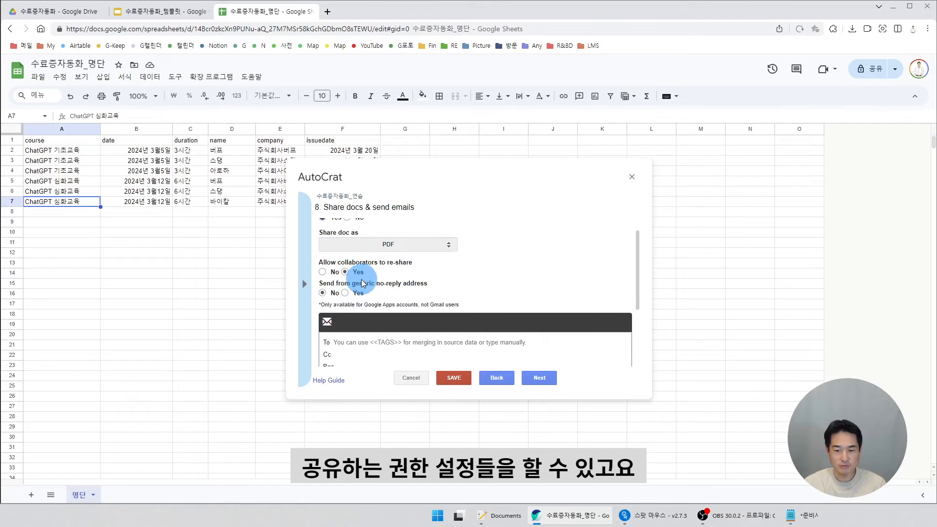
scroll(361, 283, down, 4)
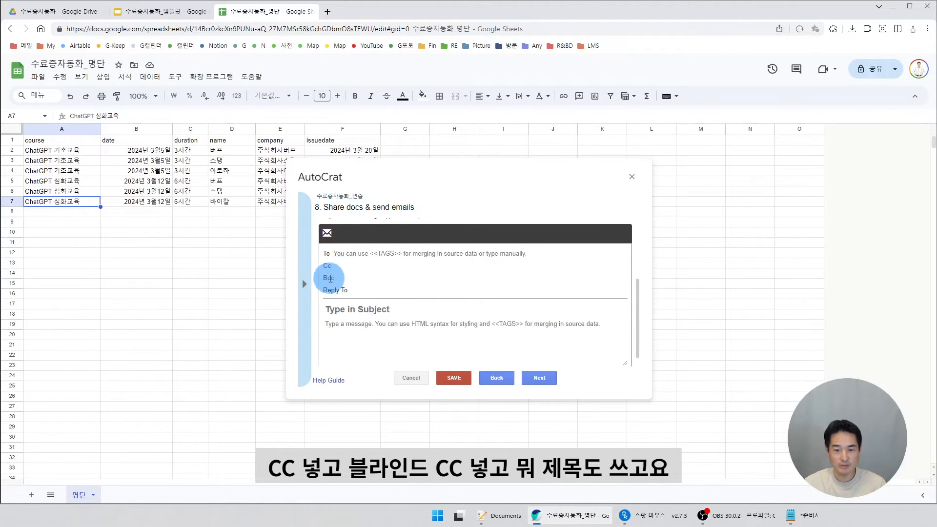
Try the email subject "<<name>>님, 안녕하세요", clear it again and go to the message body.
click(376, 309)
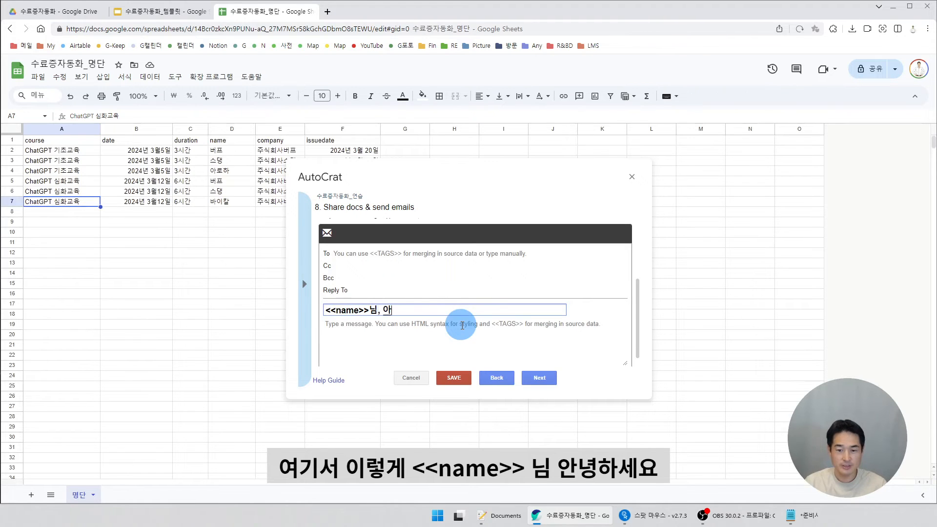
text(<<name>>님, 안녕하셍)
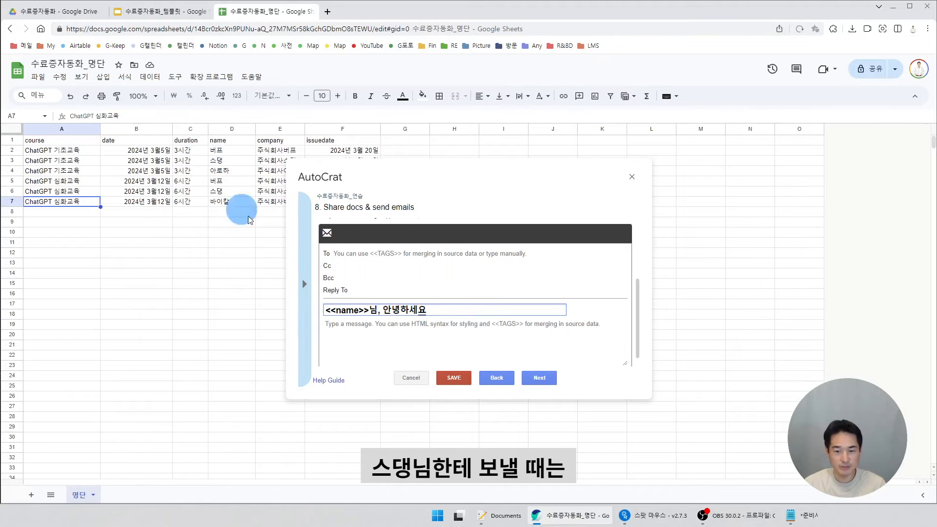
key(ctrl+a)
key(BackSpace)
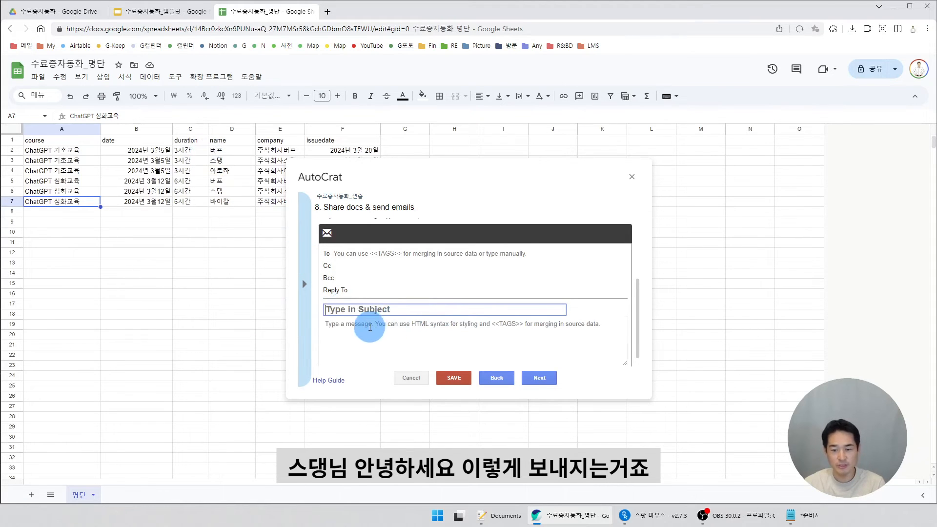
click(535, 324)
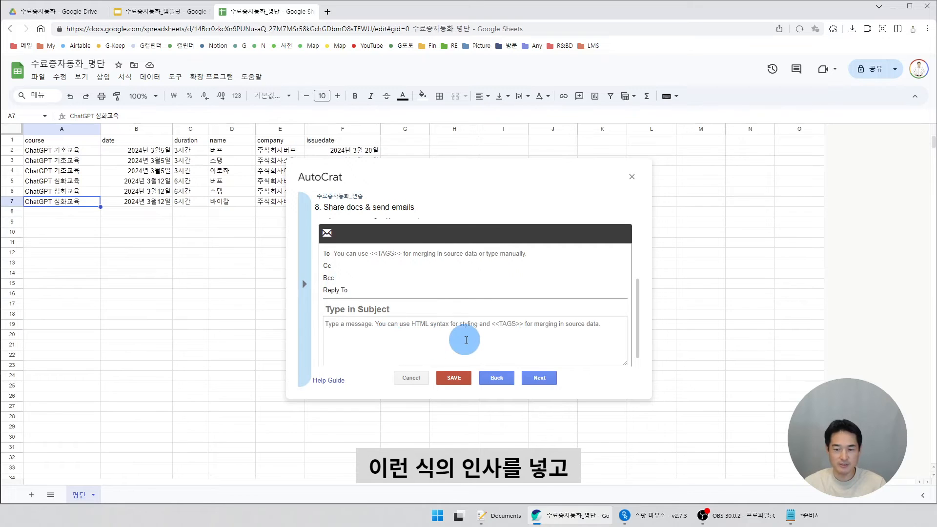
Turn document sharing off and continue to the job triggers.
scroll(356, 324, up, 3)
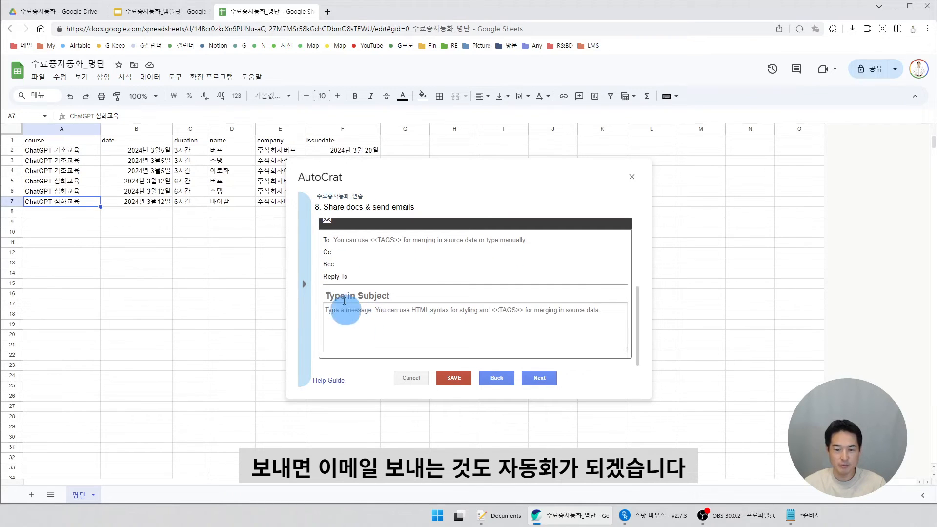
scroll(357, 308, down, 3)
scroll(358, 308, up, 5)
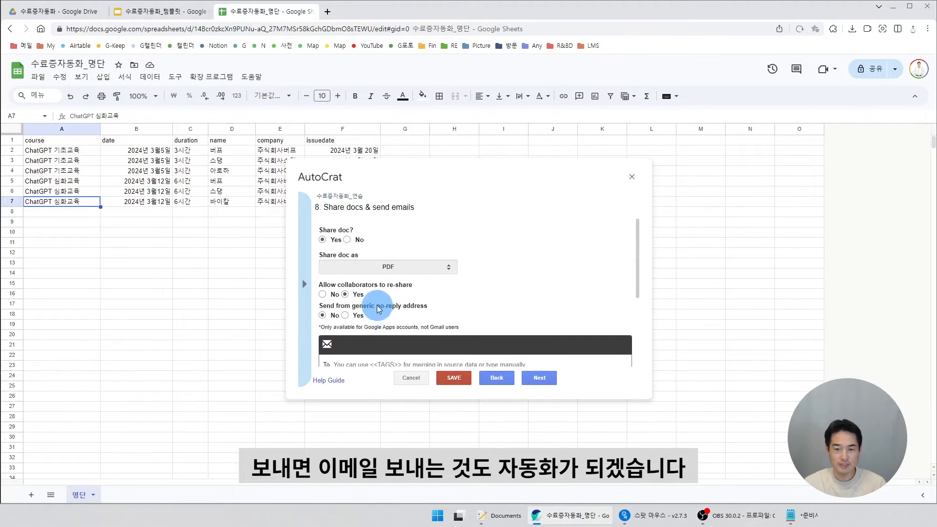
click(347, 239)
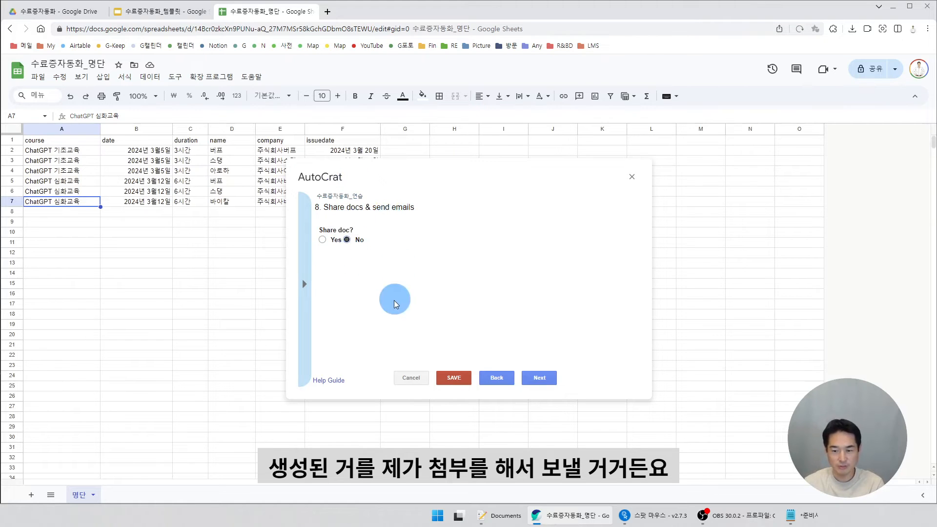
click(539, 379)
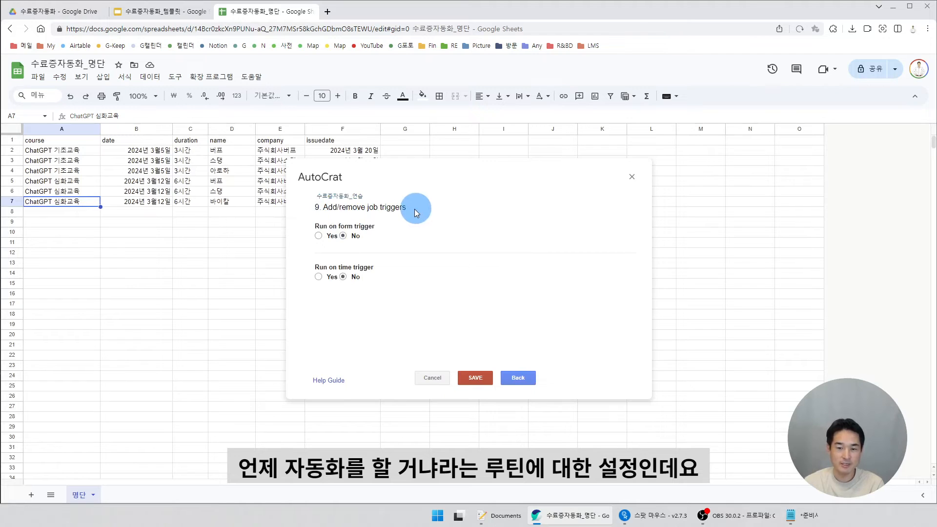
Enable running the job on the form trigger and save the merge job.
click(320, 236)
click(613, 275)
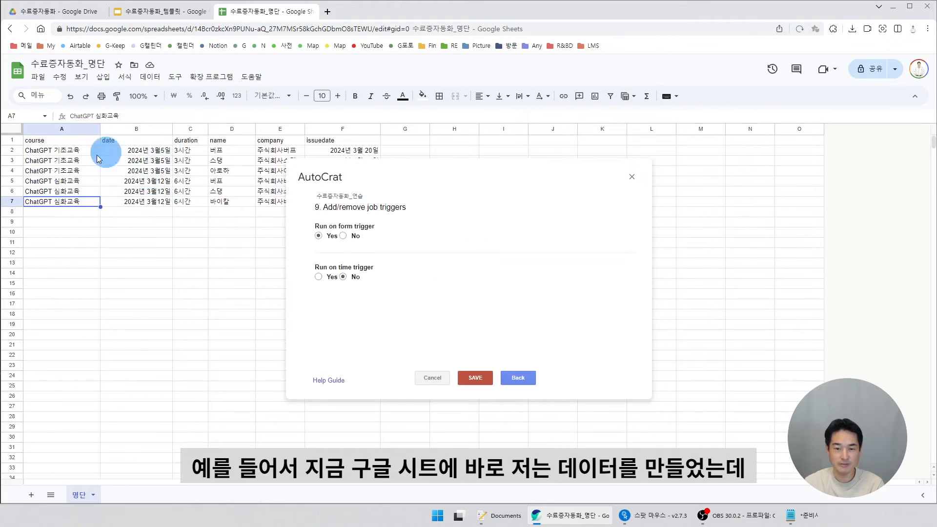
click(475, 378)
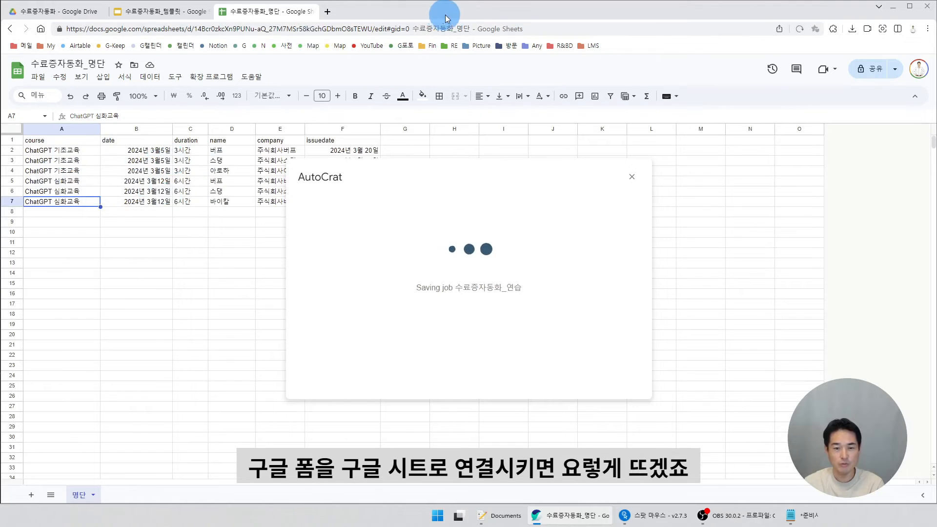
Examine the participant records in A2:E7 and the single record in row 4 of the sheet.
drag(54, 151, 270, 201)
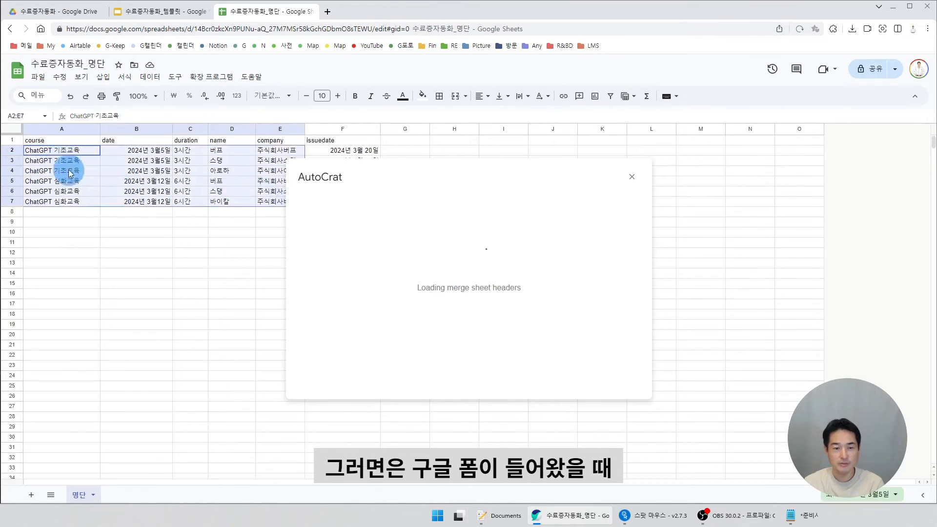
click(66, 160)
drag(60, 149, 269, 201)
drag(63, 172, 273, 175)
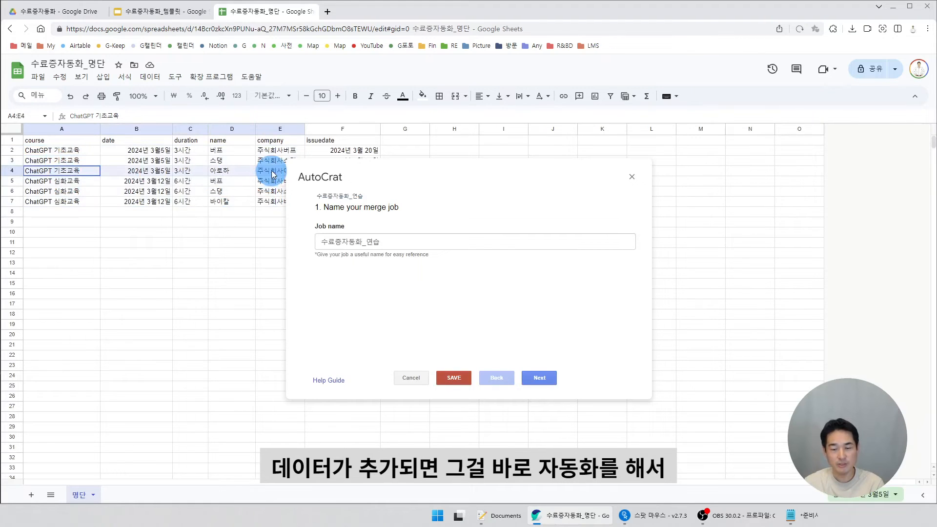
Go through the saved merge job's settings, keeping them as they are, up to the merge condition.
click(540, 378)
click(540, 380)
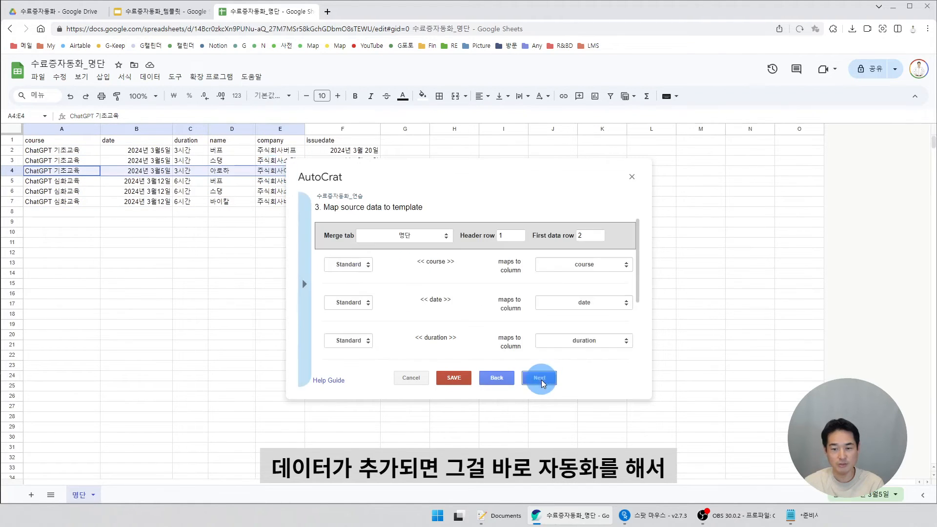
click(539, 378)
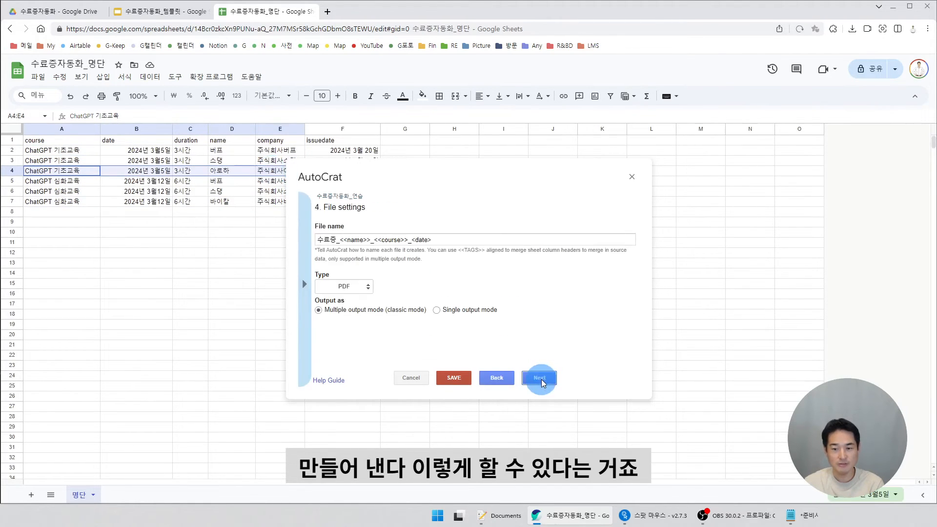
click(496, 379)
click(498, 380)
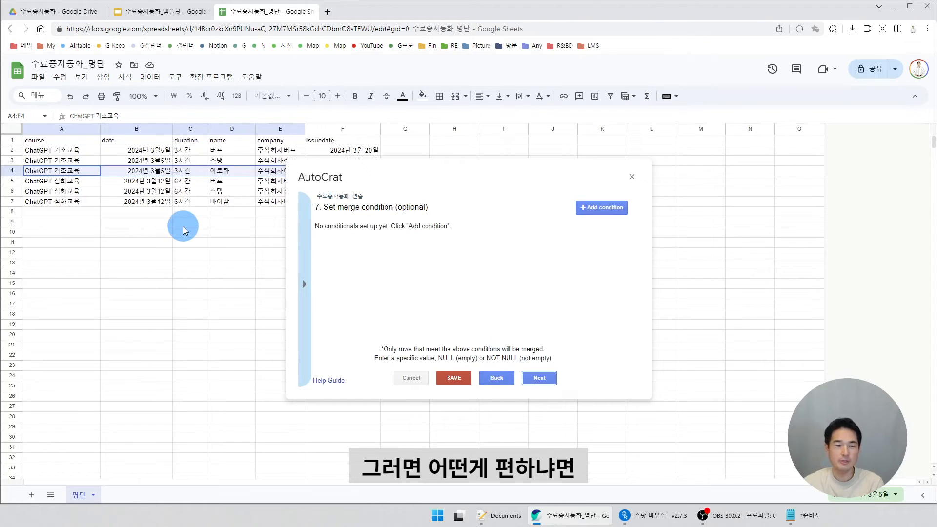
Examine the participant records in the sheet and the first record's fields from course to issuedate.
drag(62, 150, 261, 199)
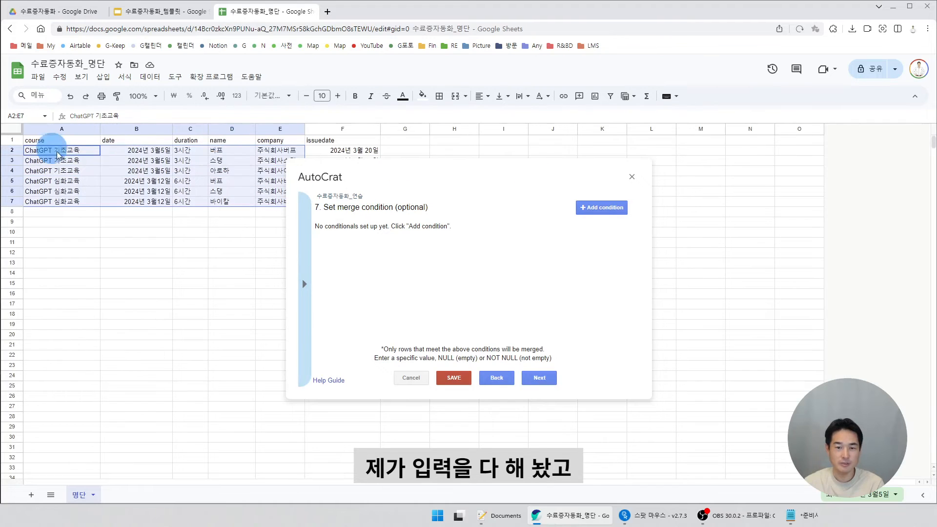
drag(57, 155, 266, 203)
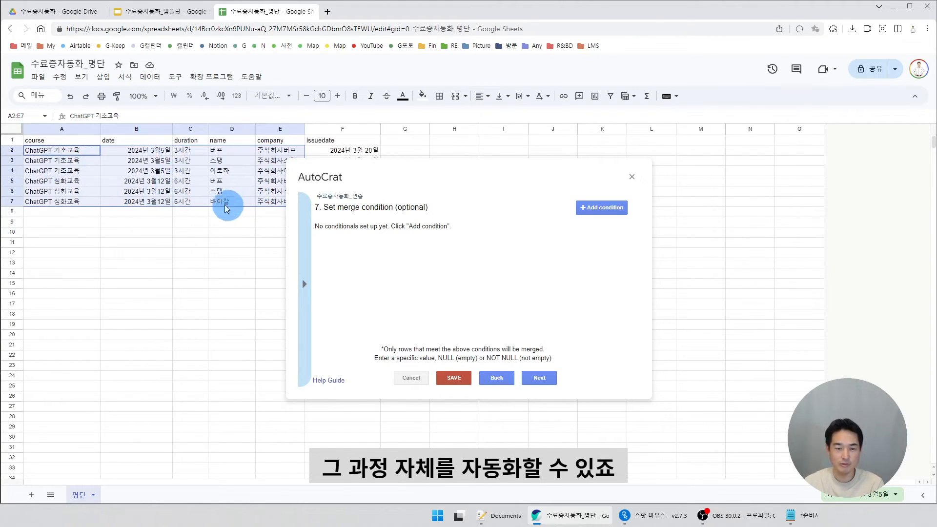
click(62, 152)
click(141, 148)
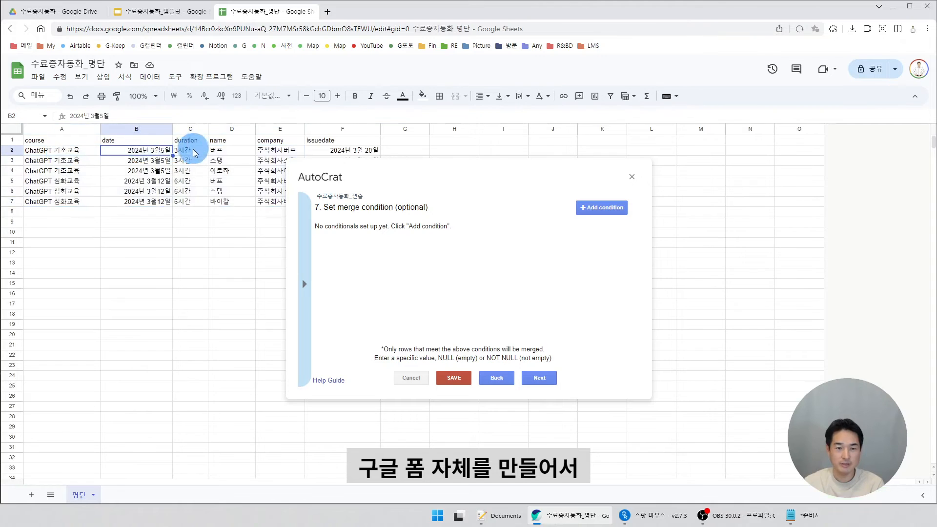
click(193, 149)
click(239, 152)
click(281, 152)
click(337, 152)
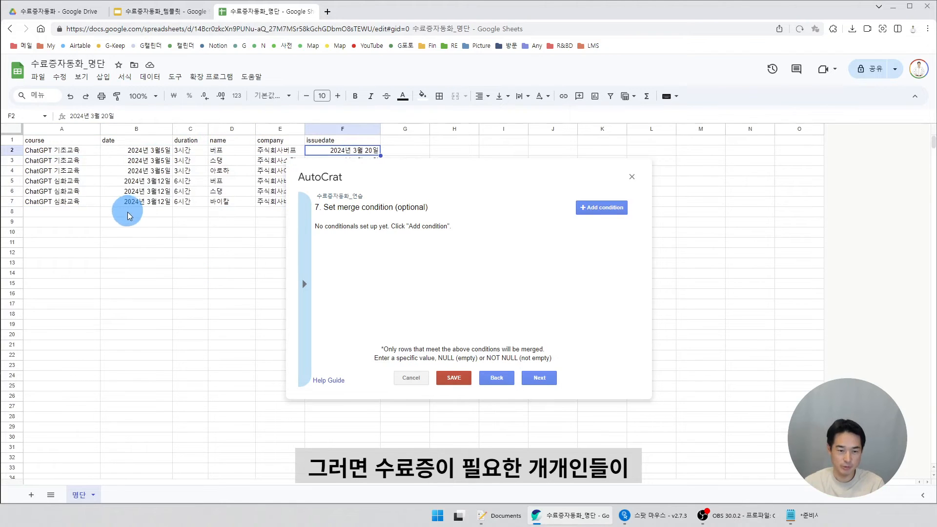
click(136, 151)
click(189, 152)
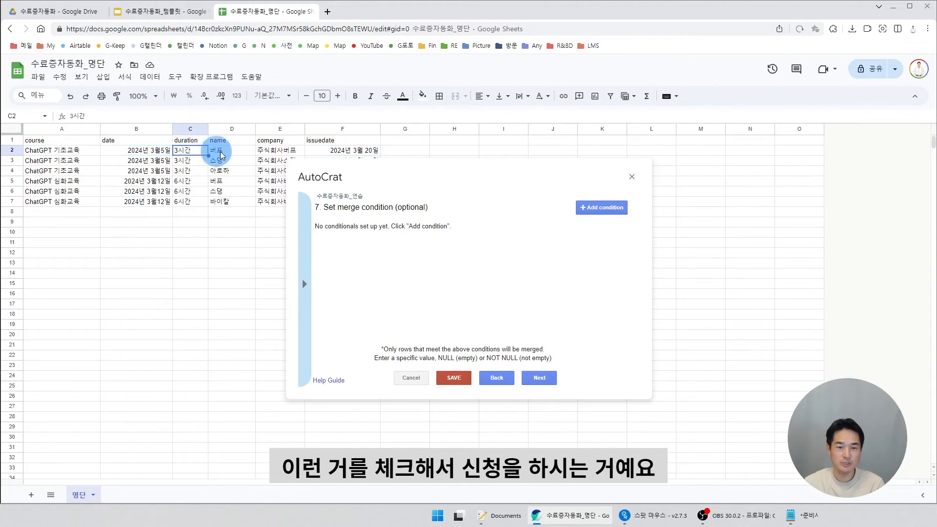
Examine the first participant record in A2:F2 against the certificate template's placeholder tags.
click(229, 151)
click(276, 152)
click(351, 154)
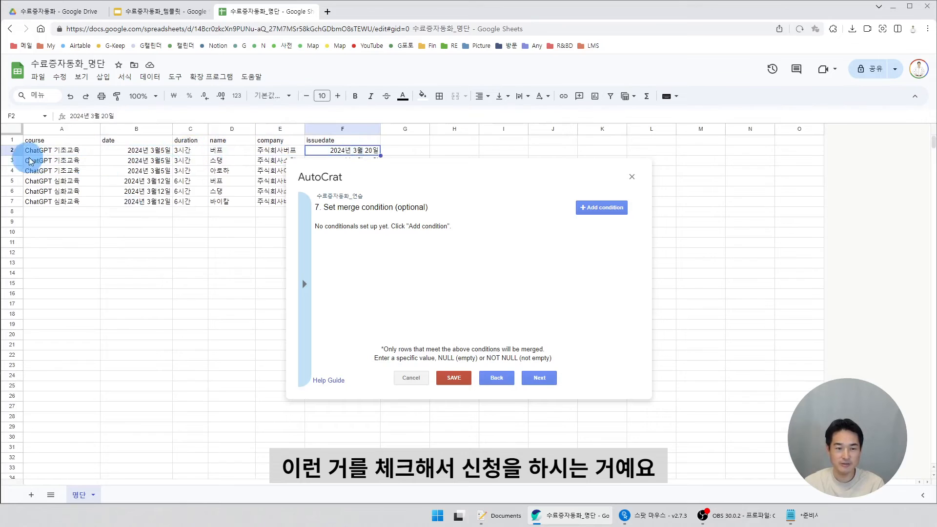
drag(64, 152, 376, 151)
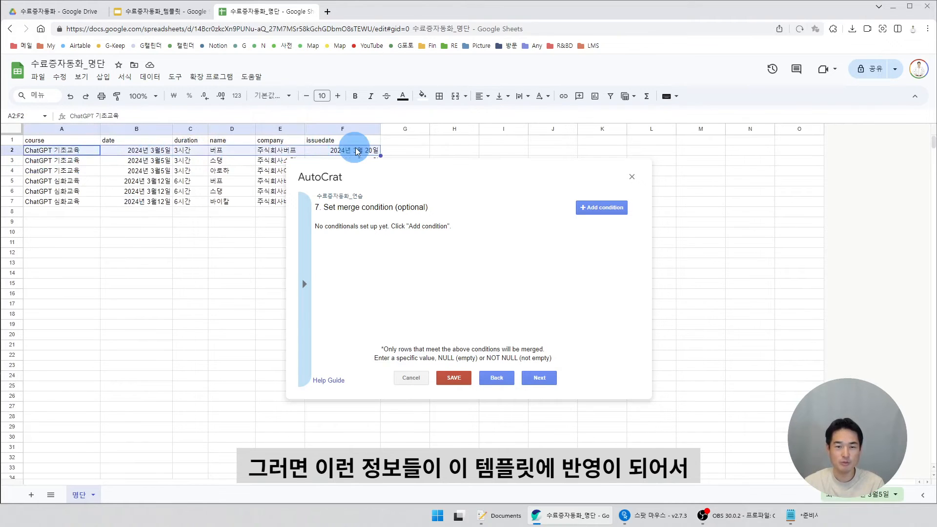
click(156, 11)
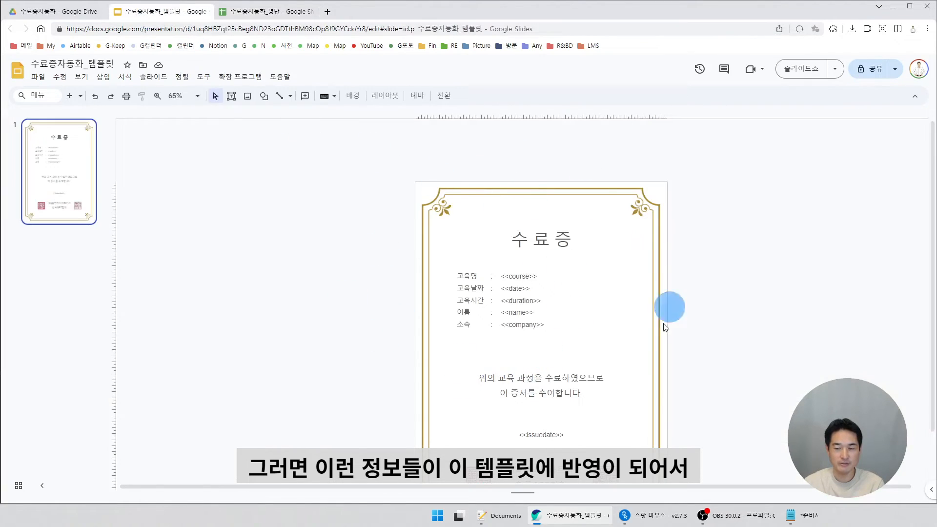
click(245, 11)
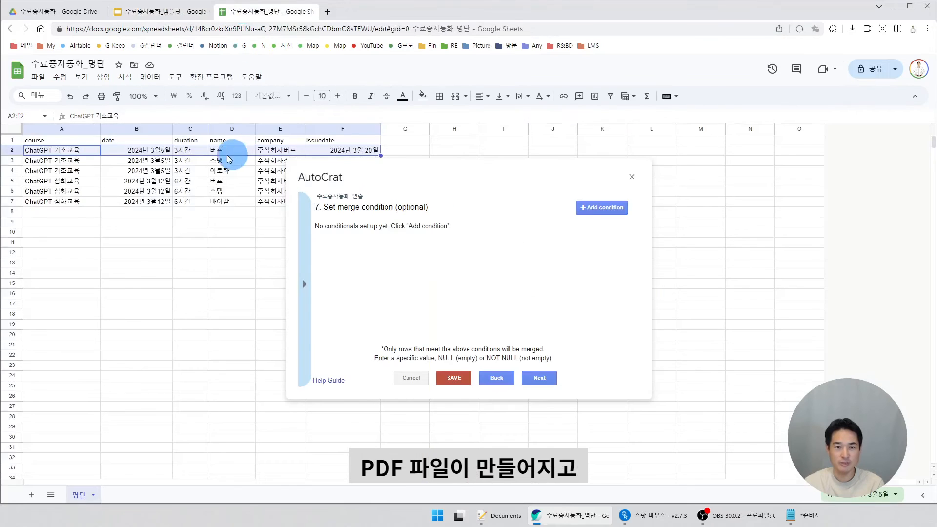
click(410, 152)
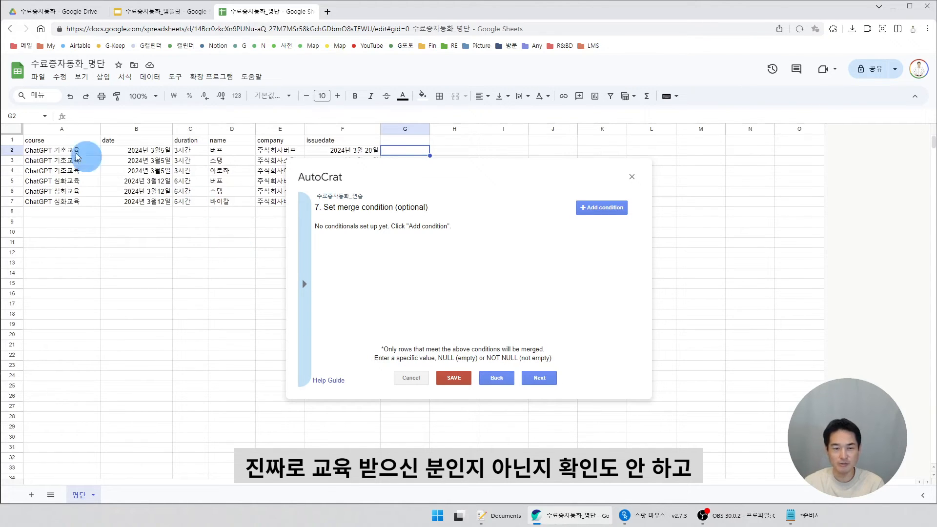
drag(83, 151, 25, 150)
click(146, 231)
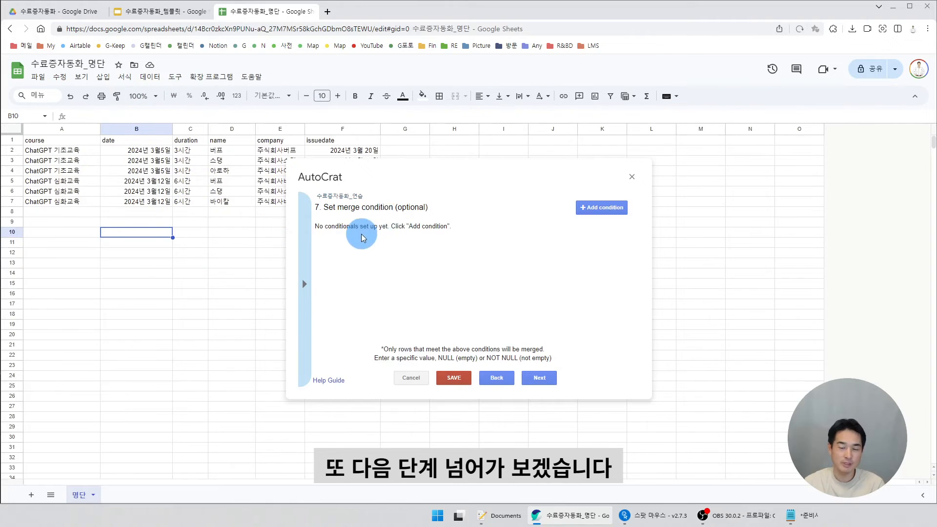
Leave document sharing and both the form and time triggers set to No, and save the merge job.
click(541, 378)
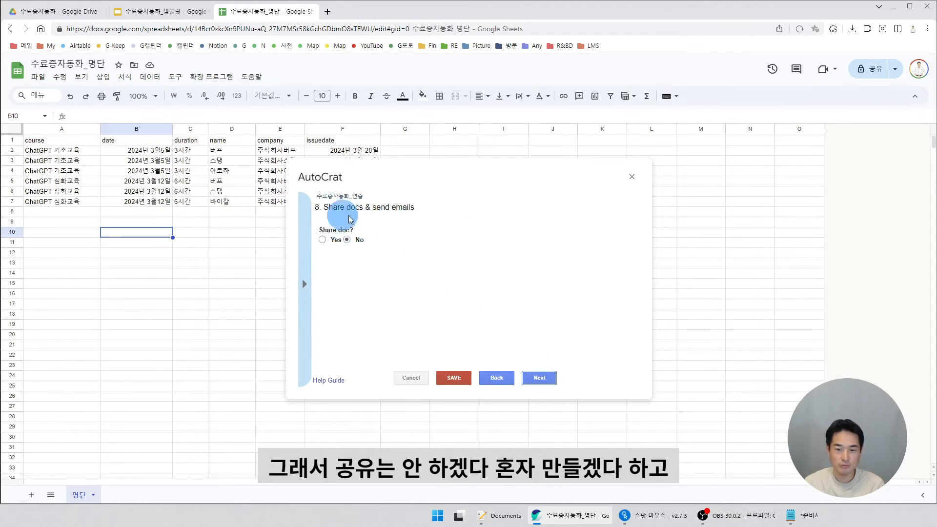
click(539, 378)
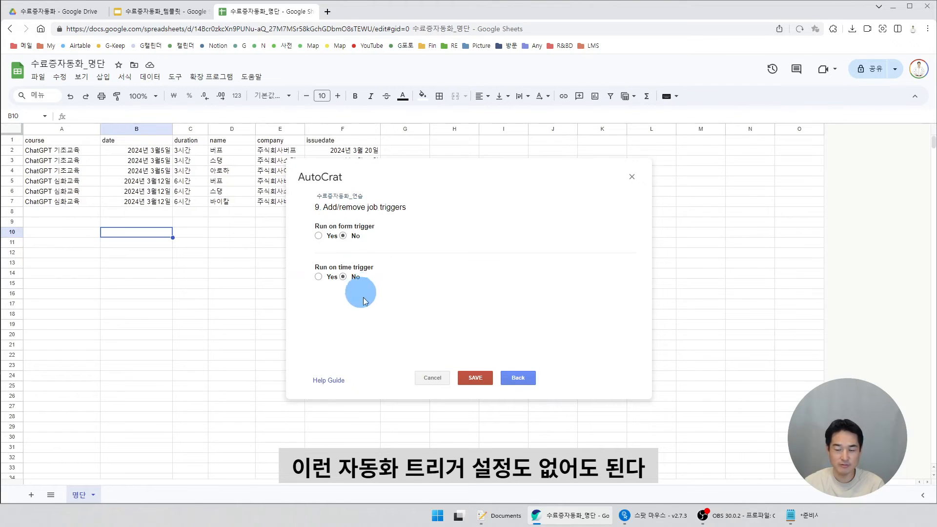
click(483, 378)
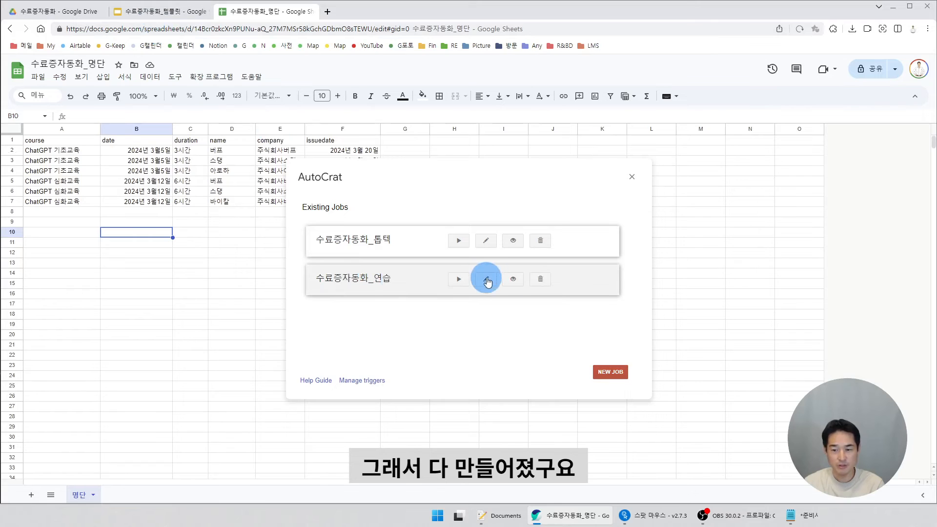
Open the job details of 수료증자동화_연습 and examine the rows to merge, file name, output type and number of template tags.
click(513, 280)
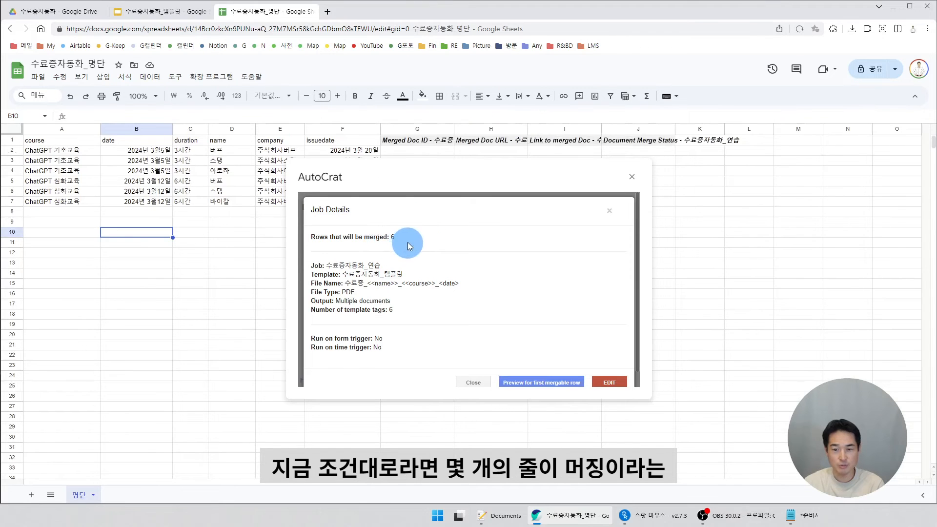
drag(311, 238, 383, 238)
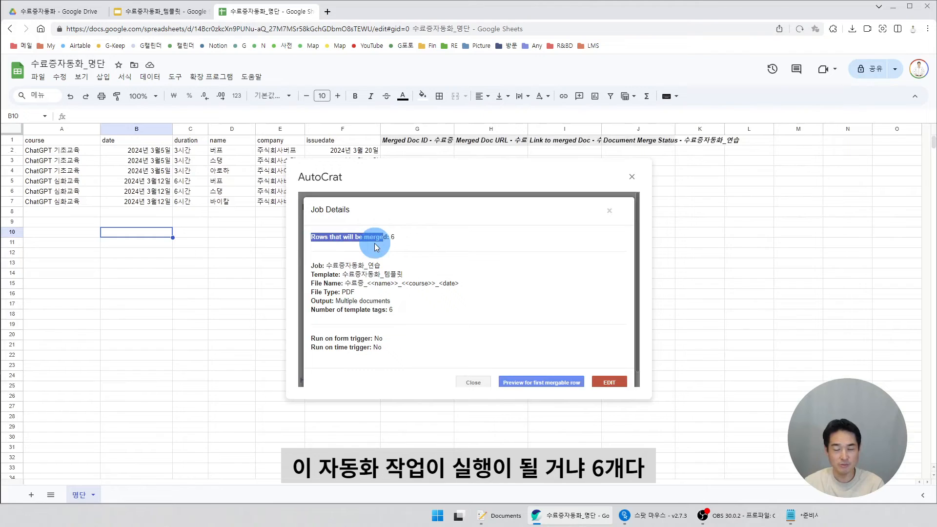
double_click(393, 237)
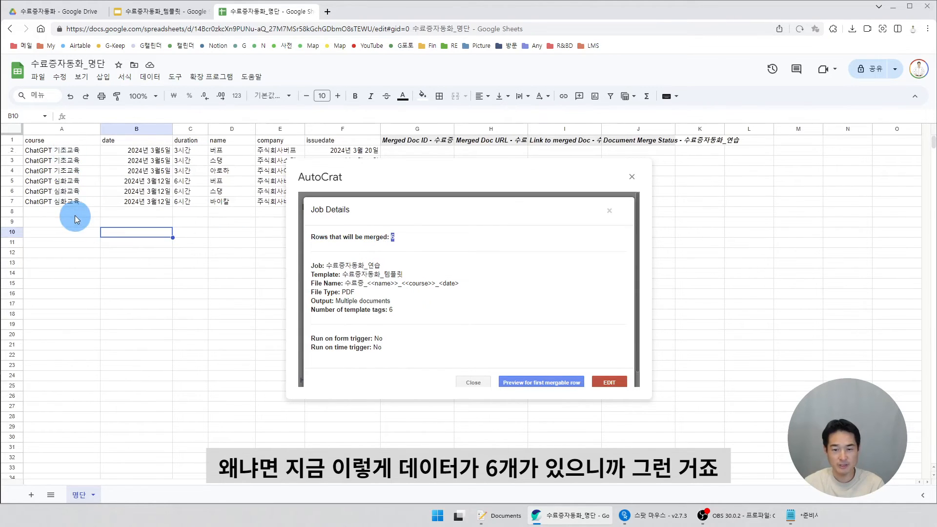
drag(315, 284, 481, 287)
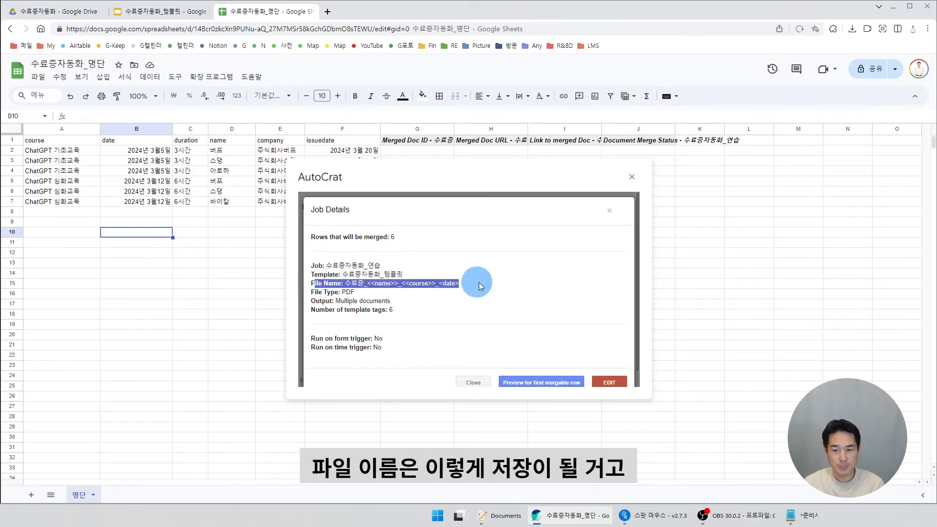
drag(315, 292, 427, 301)
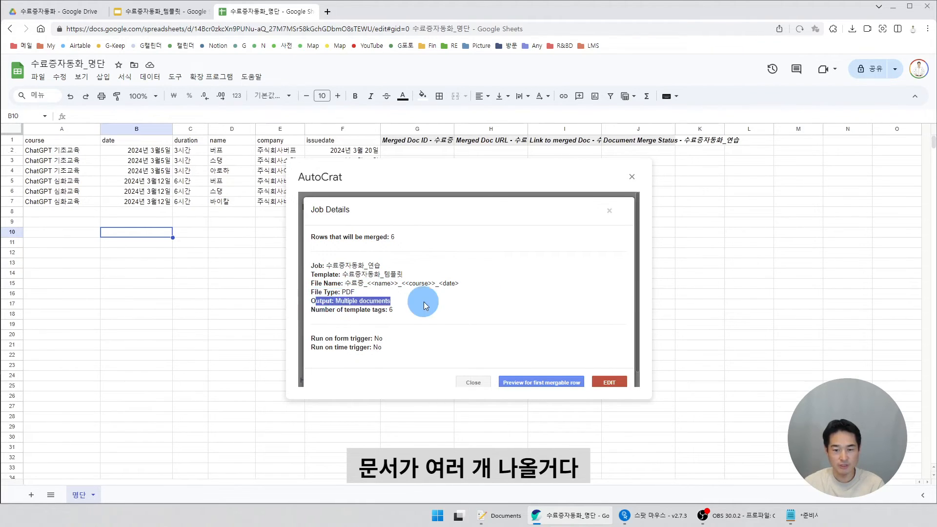
drag(316, 312, 390, 310)
Compare the job details with the tags in the slide template and close the job details.
click(132, 7)
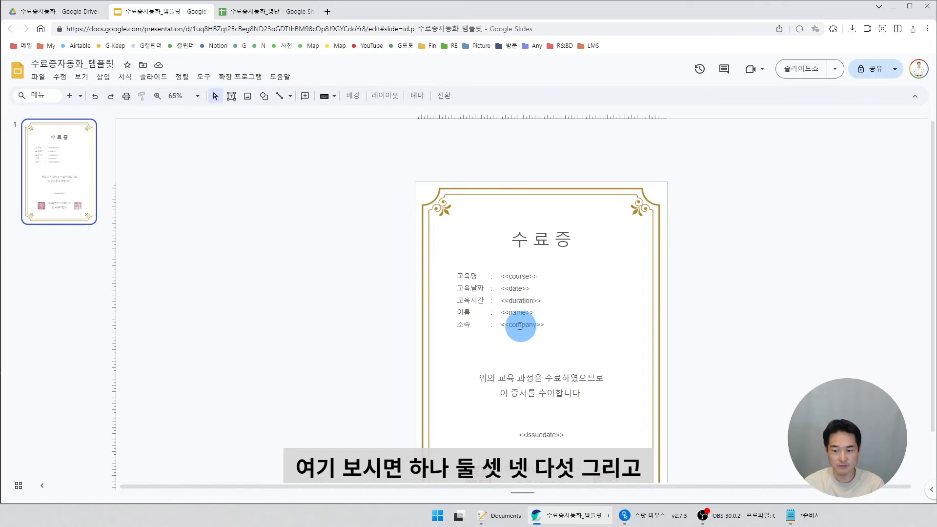
click(262, 15)
click(362, 251)
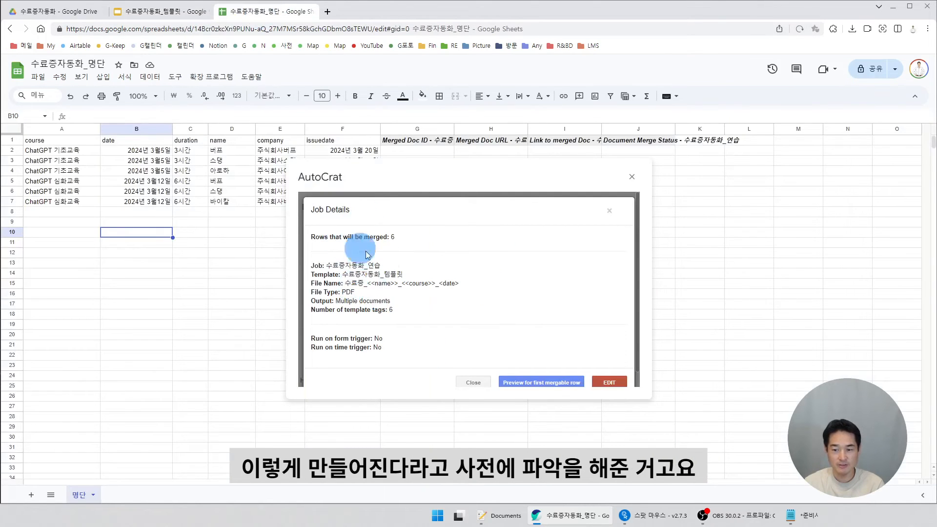
scroll(415, 283, down, 1)
scroll(376, 288, up, 1)
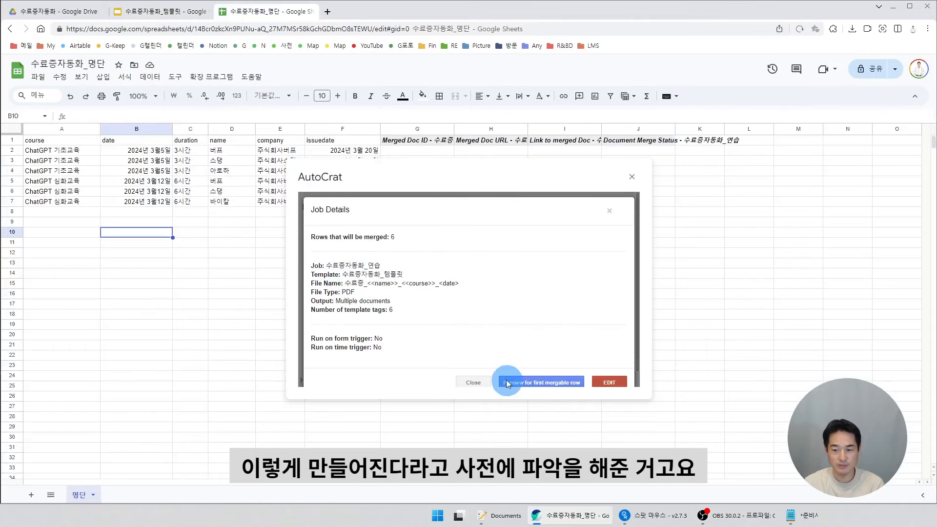
scroll(517, 303, down, 1)
click(475, 367)
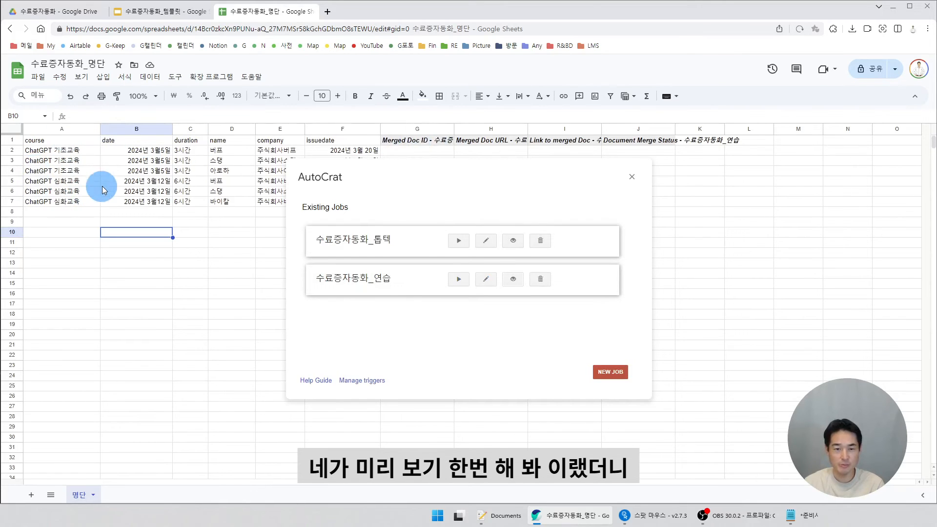
Examine the first record and the Merged Doc ID, URL, link and merge status columns in G1:J2.
click(413, 142)
drag(76, 153, 359, 150)
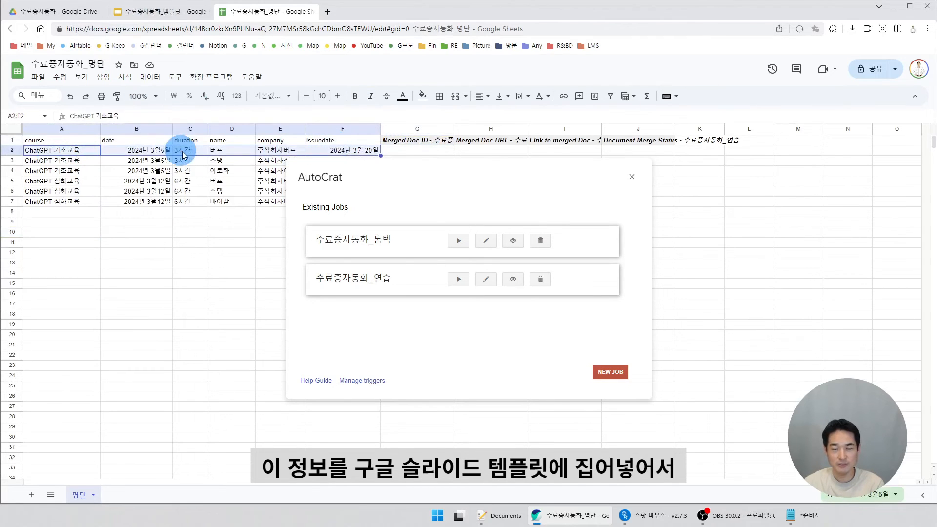
click(423, 141)
click(488, 141)
click(556, 146)
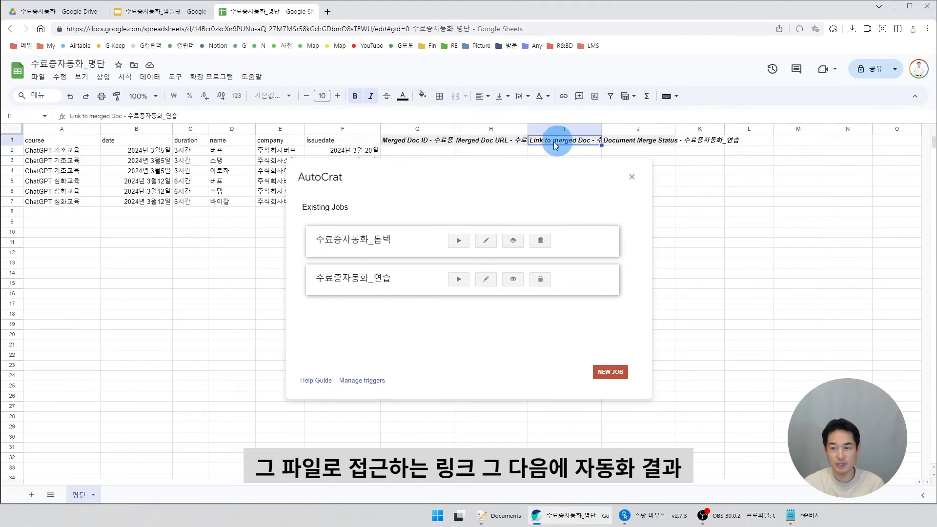
click(651, 144)
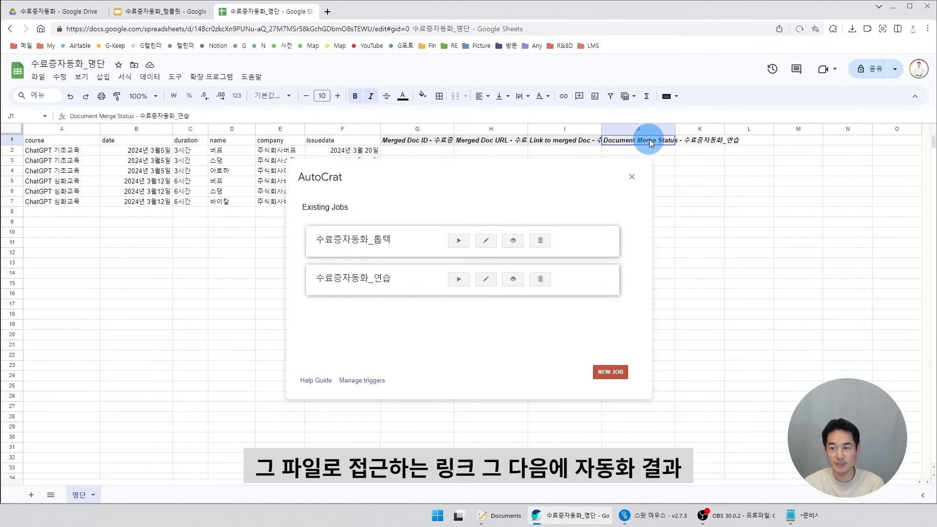
click(640, 152)
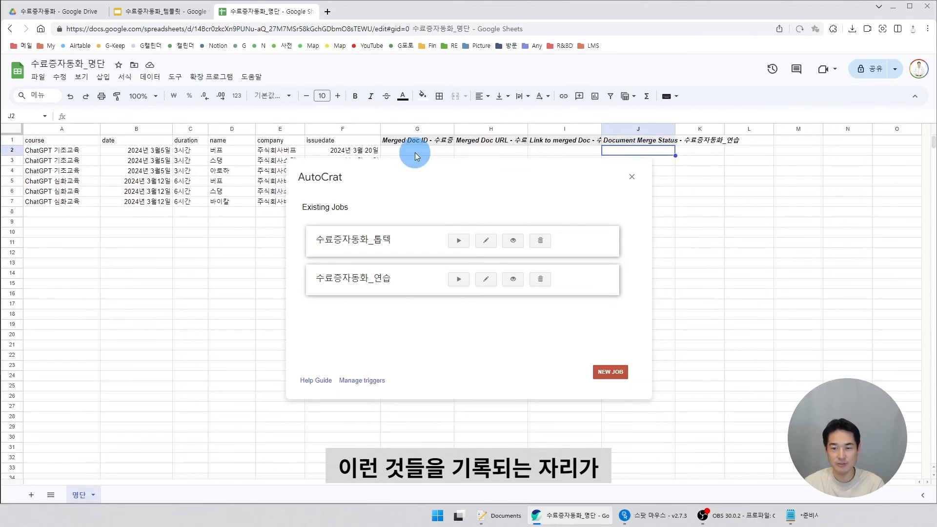
drag(415, 152, 668, 154)
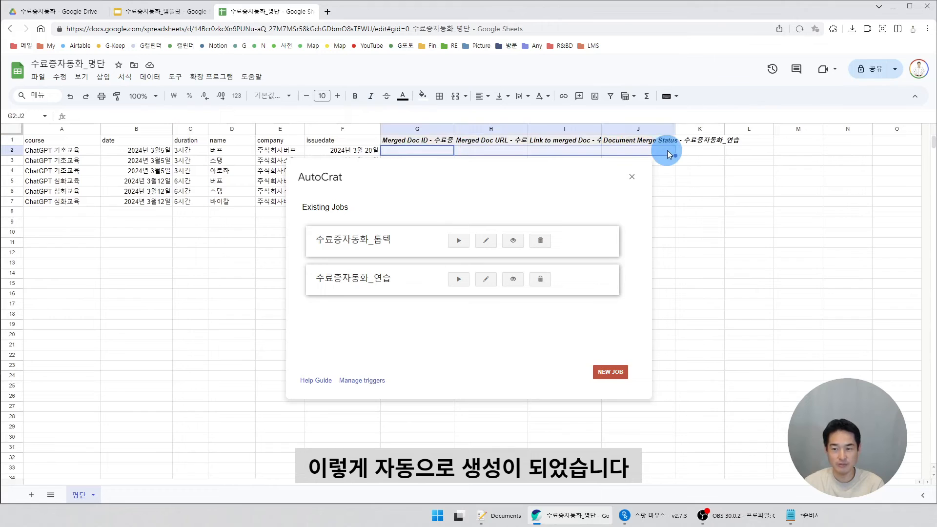
click(668, 154)
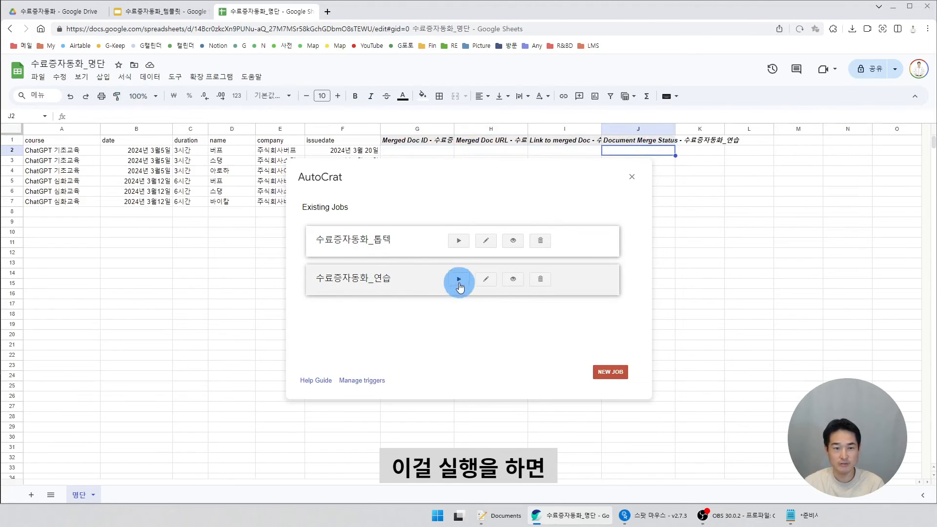
Check the 만들어진 수료증 보관소 output folder's location in Drive and run the merge job 수료증자동화_연습.
click(78, 12)
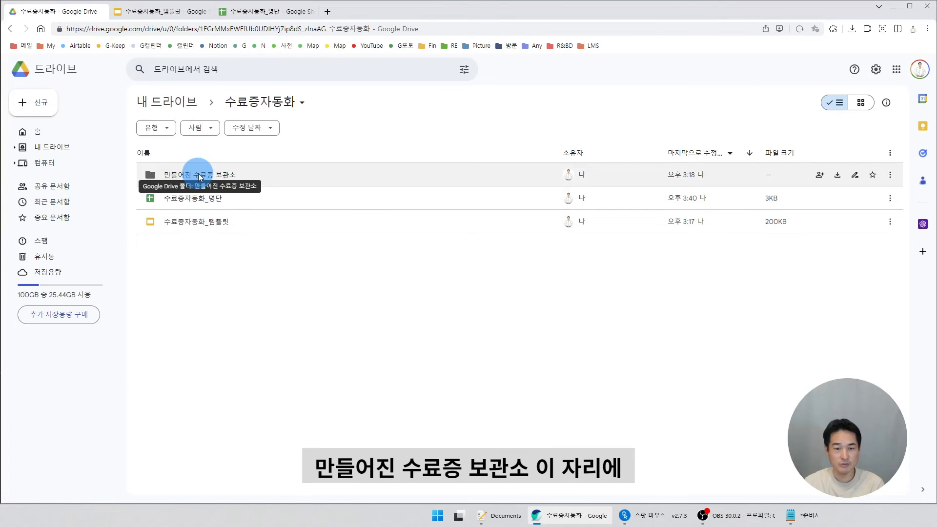
click(257, 10)
click(457, 280)
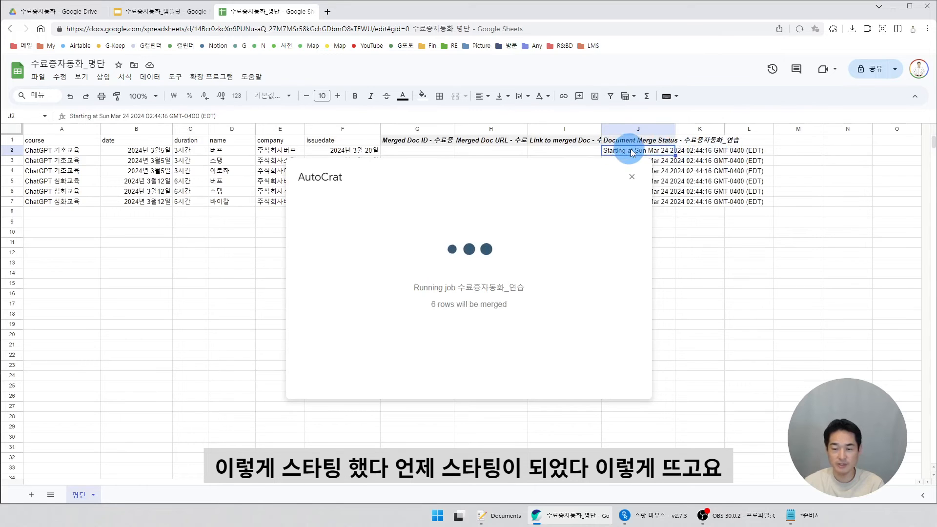
Monitor the running job by checking the PDFs in the 만들어진 수료증 보관소 folder and the merge status column in the sheet.
click(56, 11)
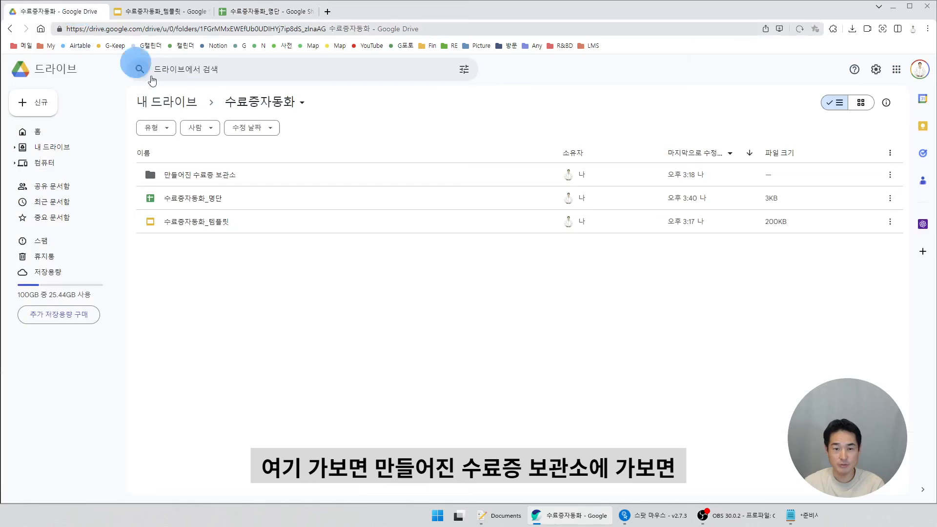
double_click(189, 177)
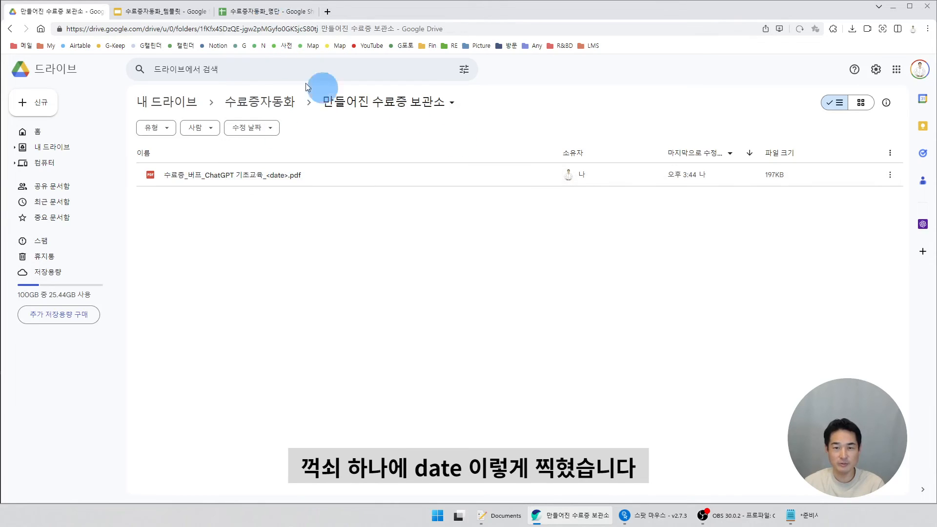
click(255, 14)
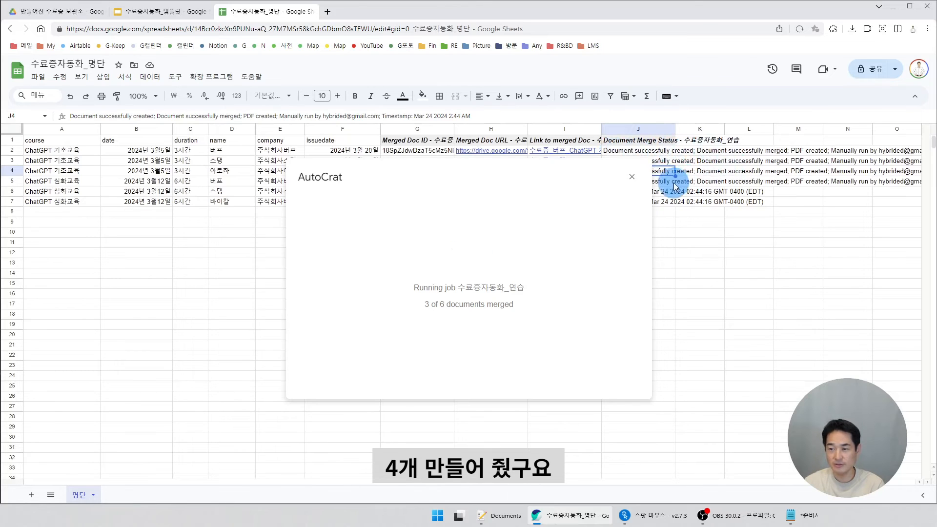
click(60, 11)
click(247, 30)
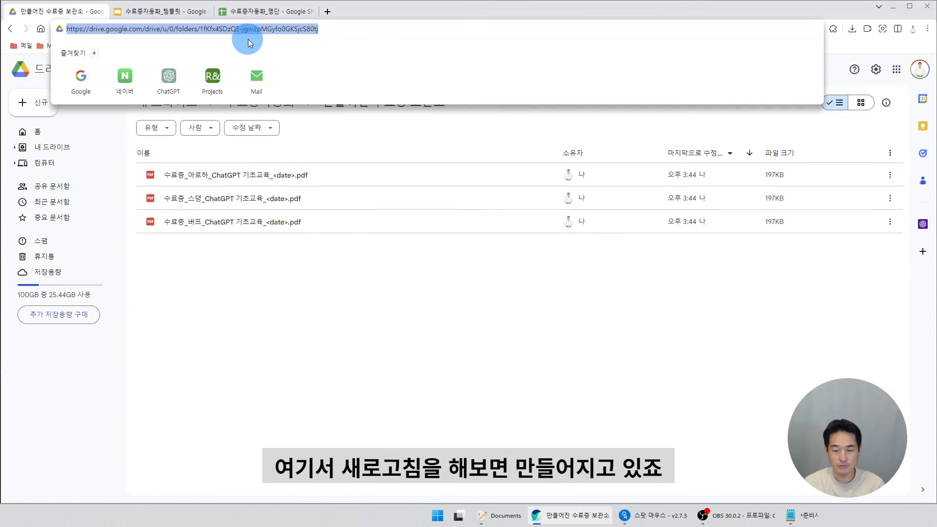
key(Return)
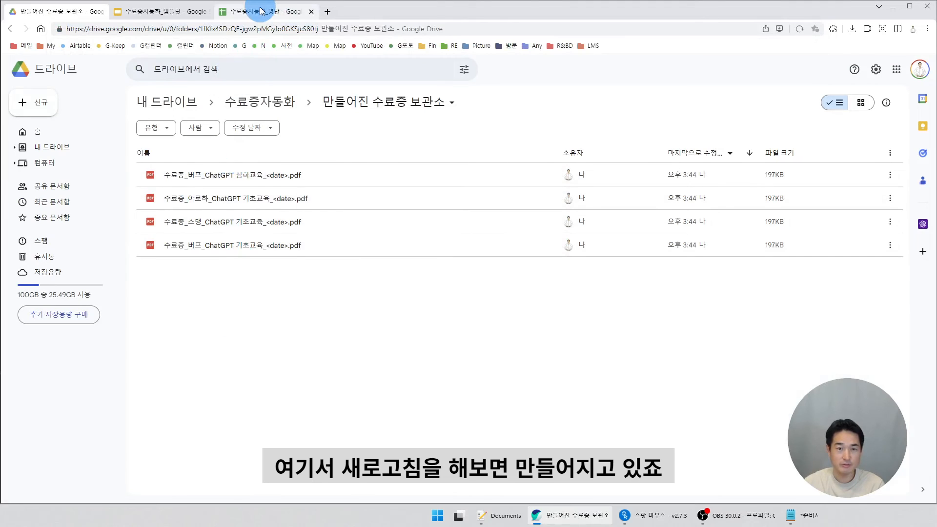
click(261, 11)
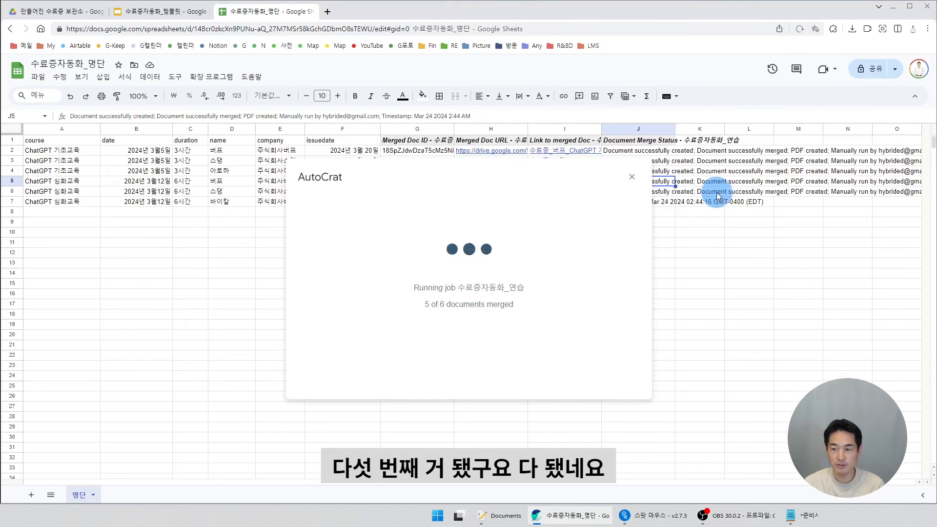
Close the Autocrat dialog and check the merged document links in the sheet and the certificate PDFs in Drive.
click(632, 176)
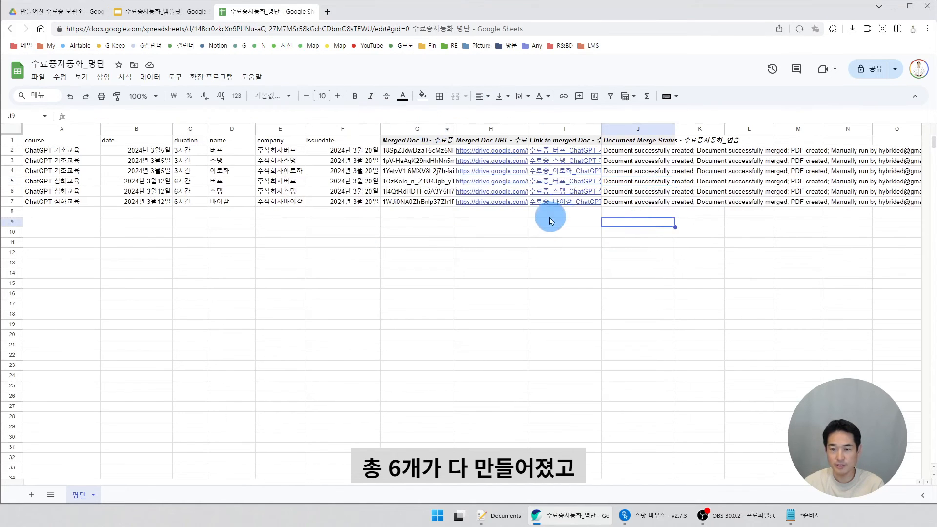
mouse_move(553, 156)
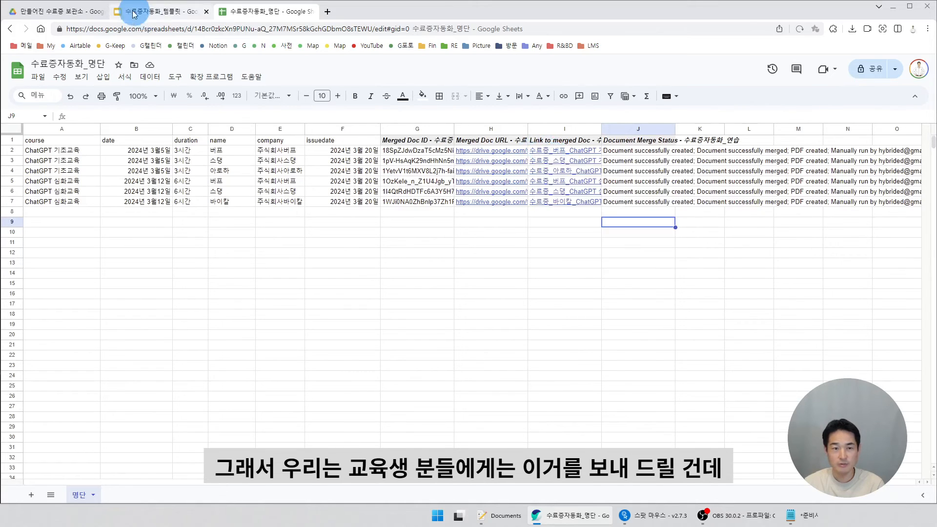
click(44, 11)
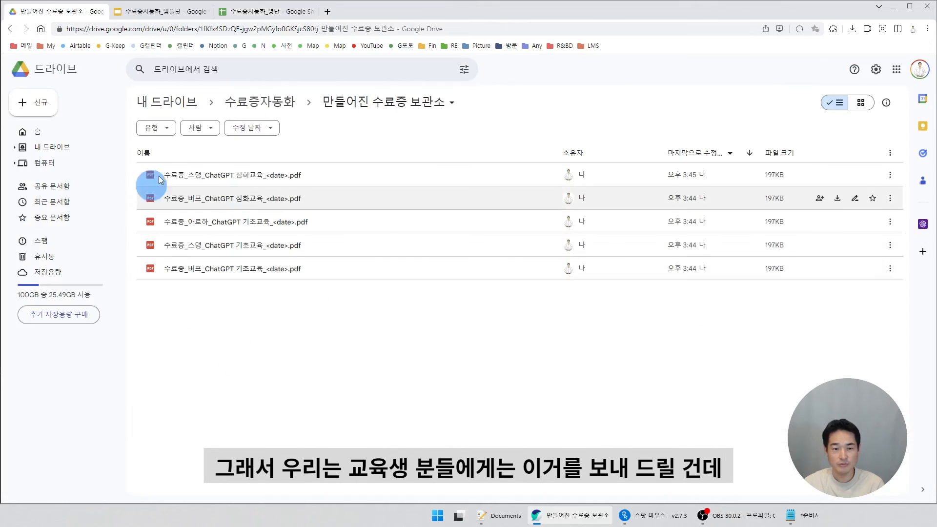
Check the first record's merge status in the sheet and open its certificate PDF from the merged document link.
click(266, 29)
click(266, 11)
drag(60, 149, 853, 204)
click(286, 234)
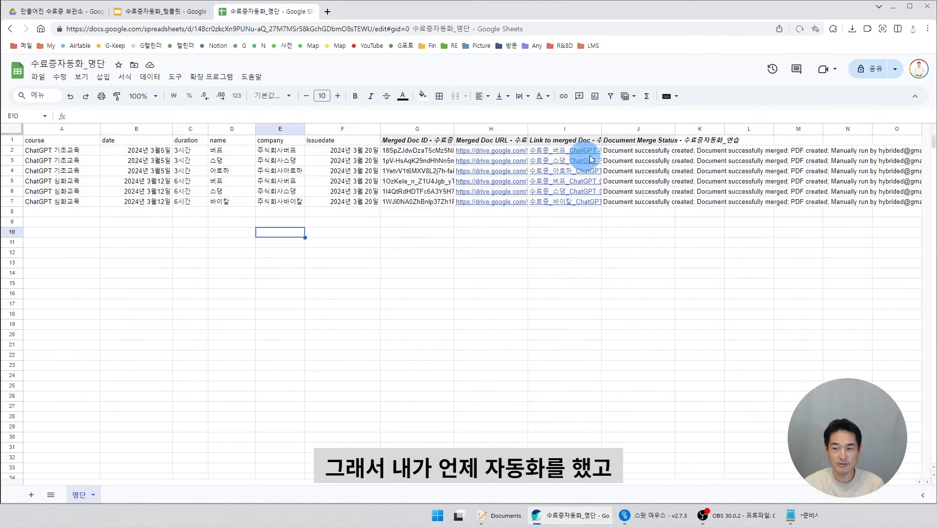
drag(635, 151, 654, 152)
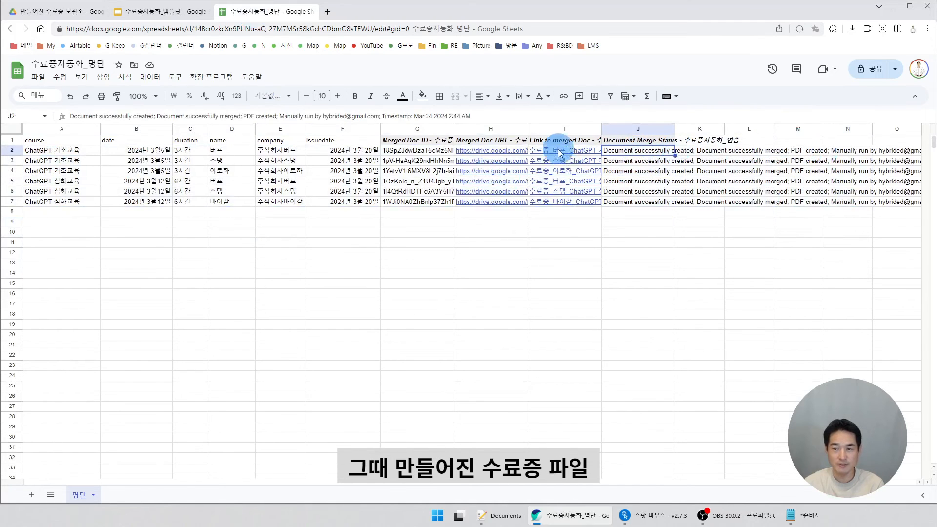
mouse_move(546, 150)
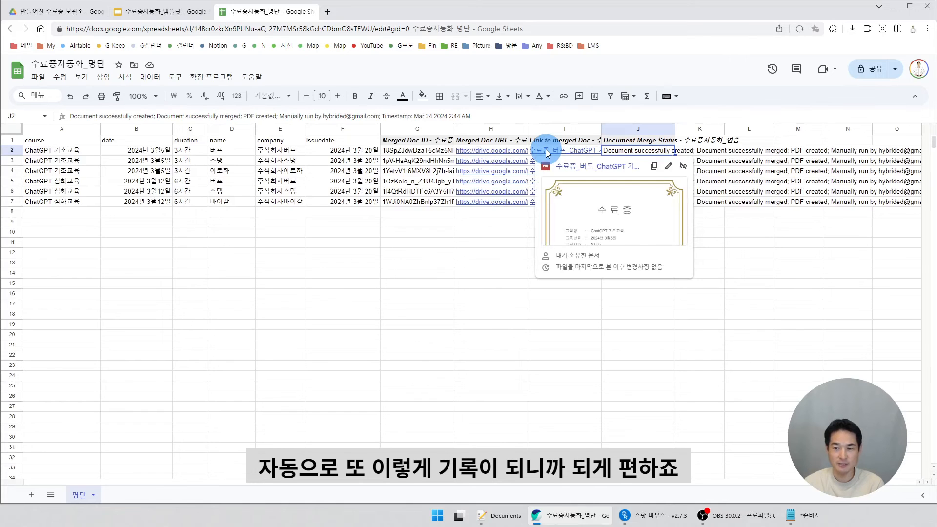
click(581, 211)
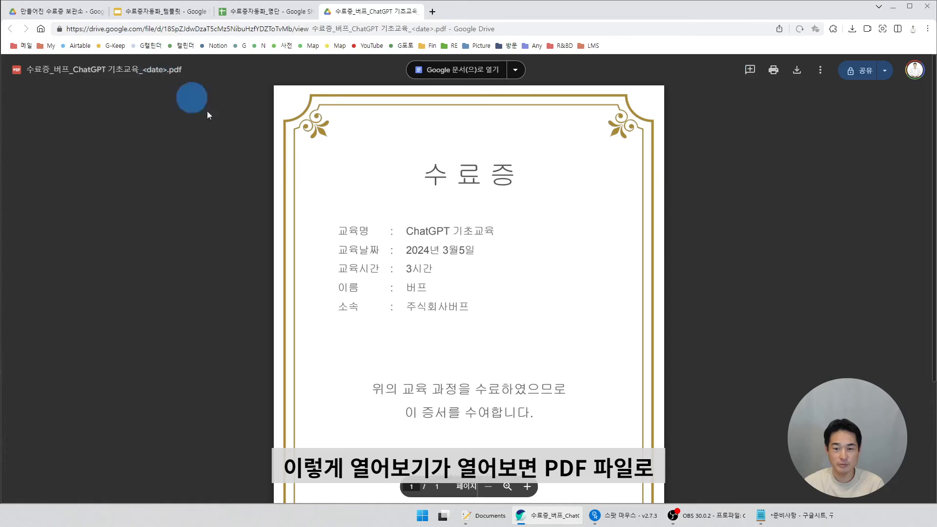
Check the title, course details and issue date filled into the opened certificate PDF.
drag(424, 168, 521, 187)
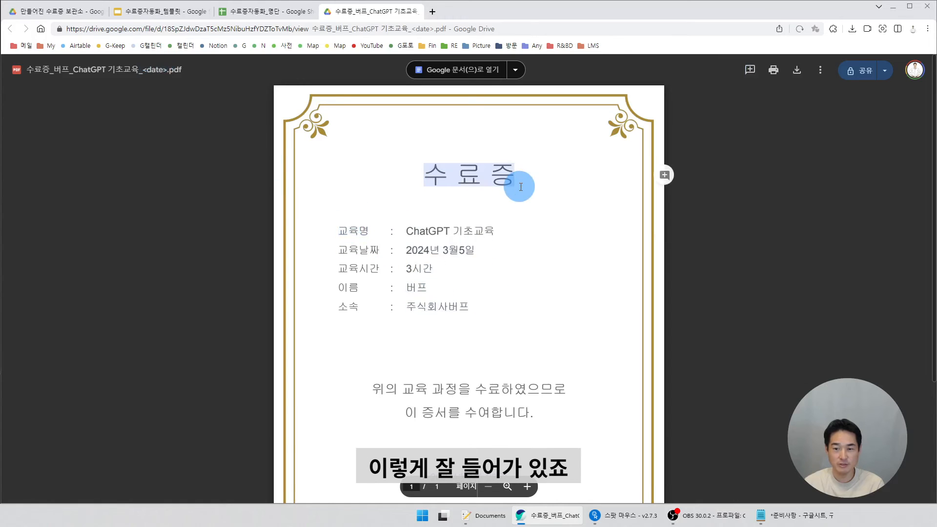
drag(397, 230, 487, 242)
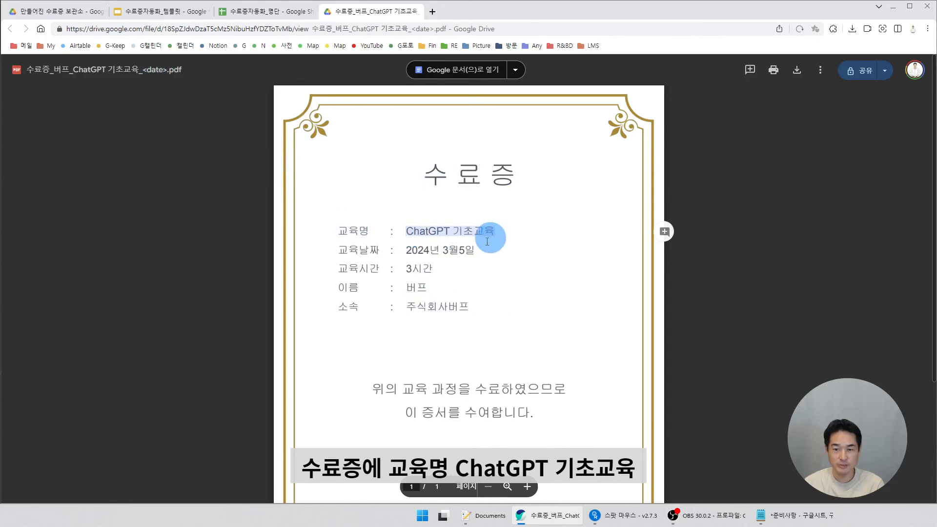
drag(336, 250, 502, 313)
click(344, 287)
click(502, 313)
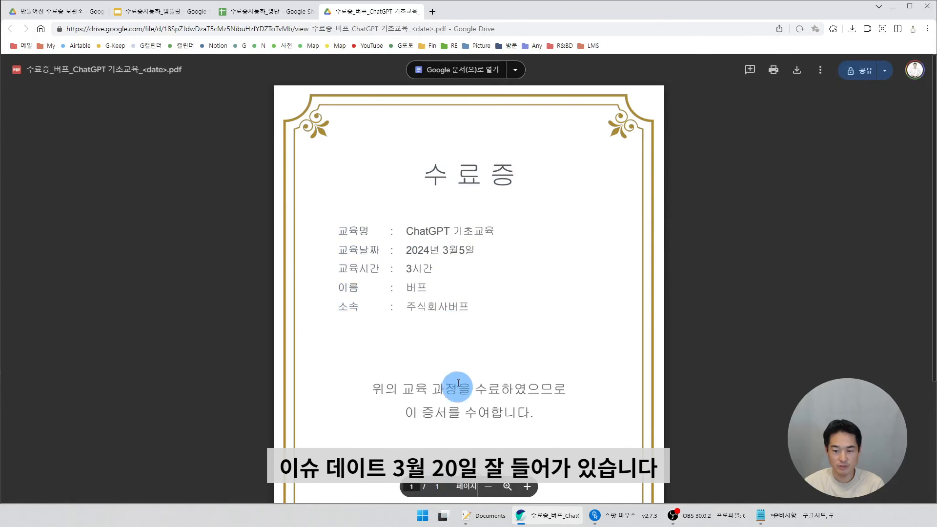
scroll(459, 375, down, 4)
drag(426, 312, 545, 311)
scroll(527, 344, up, 4)
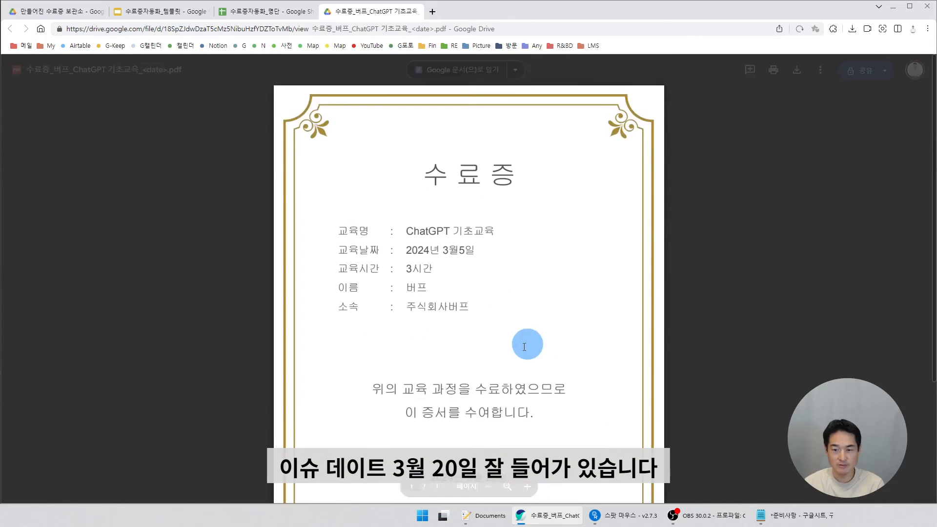
Review the certificate's merged fields from the course name down to the issue date once more and close the PDF.
drag(550, 134, 509, 174)
drag(405, 231, 485, 236)
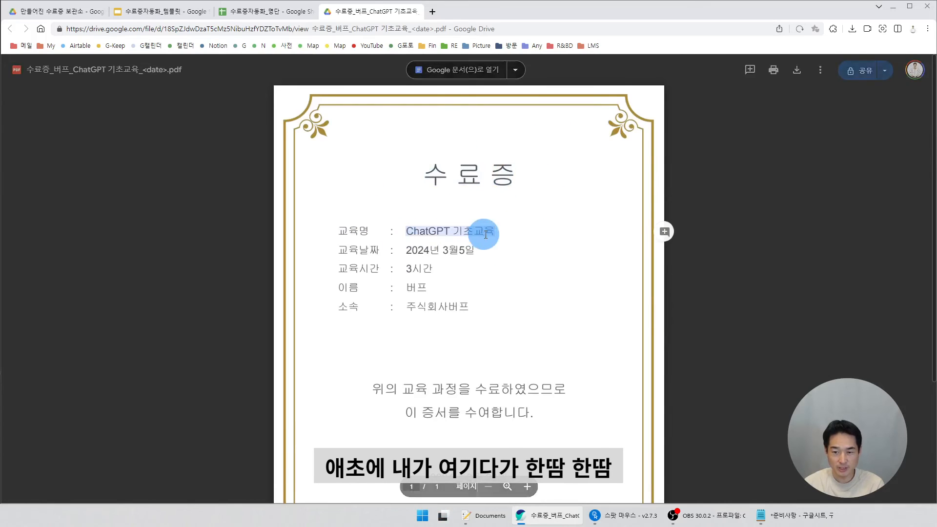
drag(404, 253, 476, 255)
drag(408, 268, 502, 312)
click(502, 312)
scroll(493, 308, down, 4)
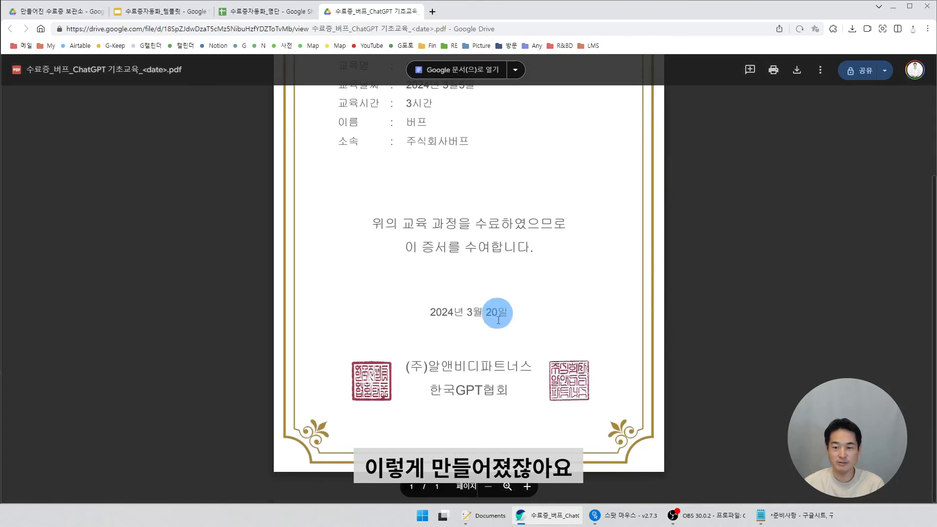
scroll(497, 319, up, 3)
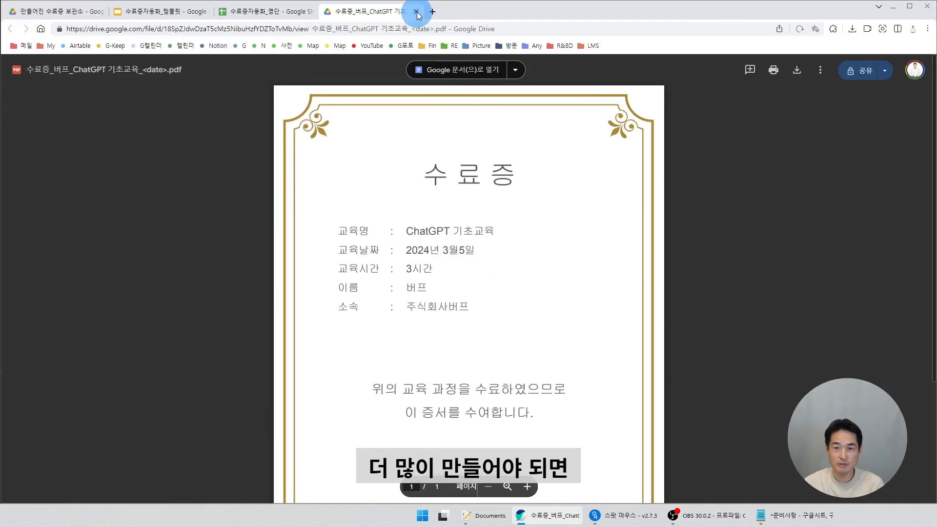
click(416, 11)
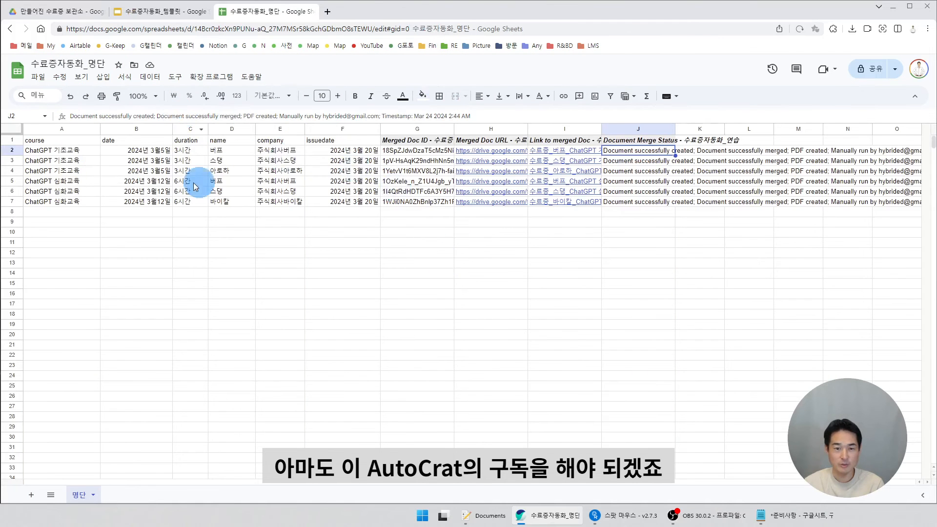
Examine the placeholder tags from <<course>> to <<company>> in the 수료증자동화_템플릿 slide template.
click(68, 223)
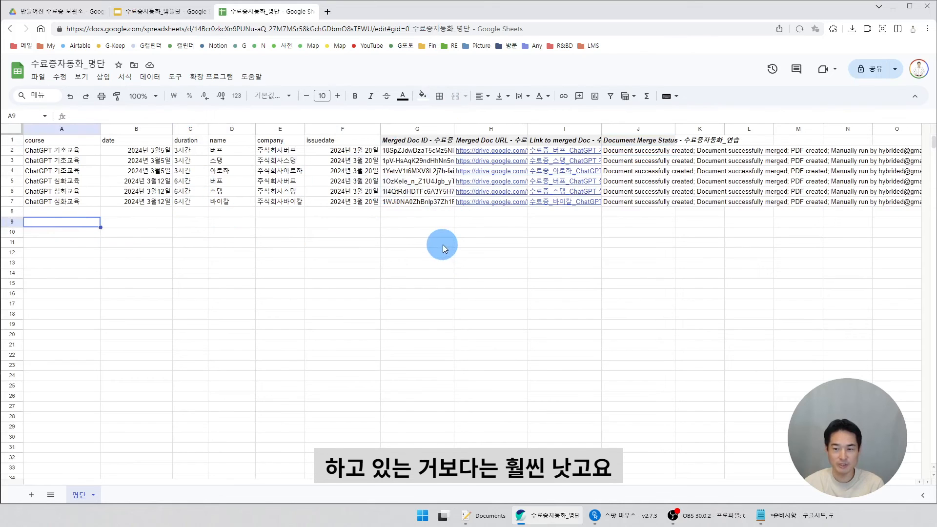
click(157, 10)
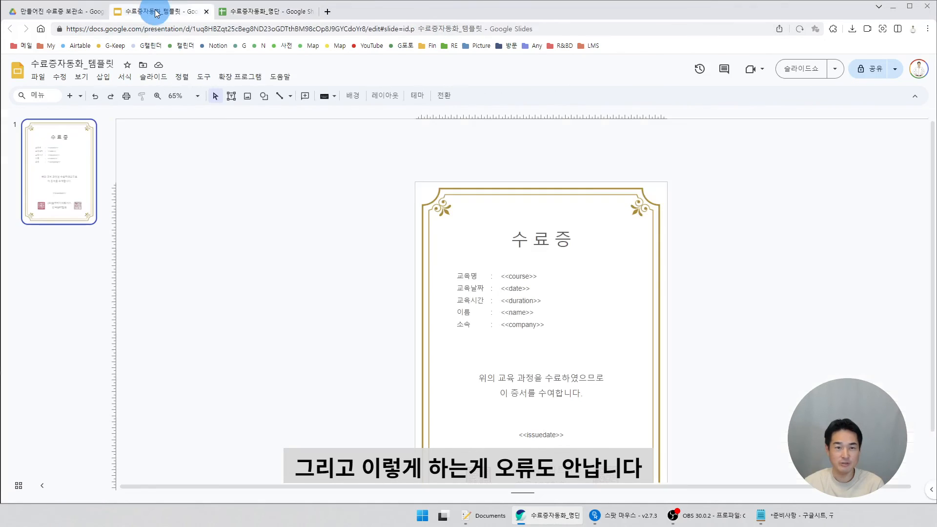
click(505, 278)
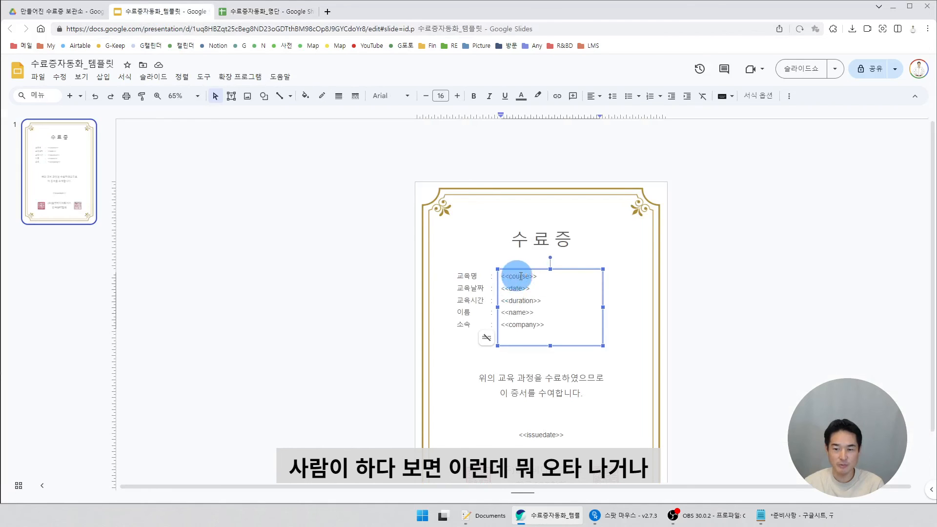
double_click(540, 278)
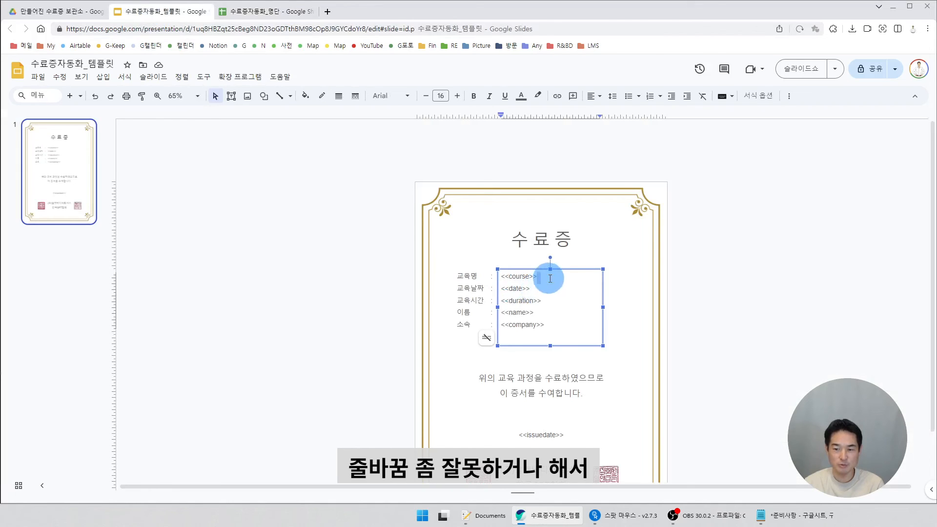
click(550, 291)
double_click(541, 314)
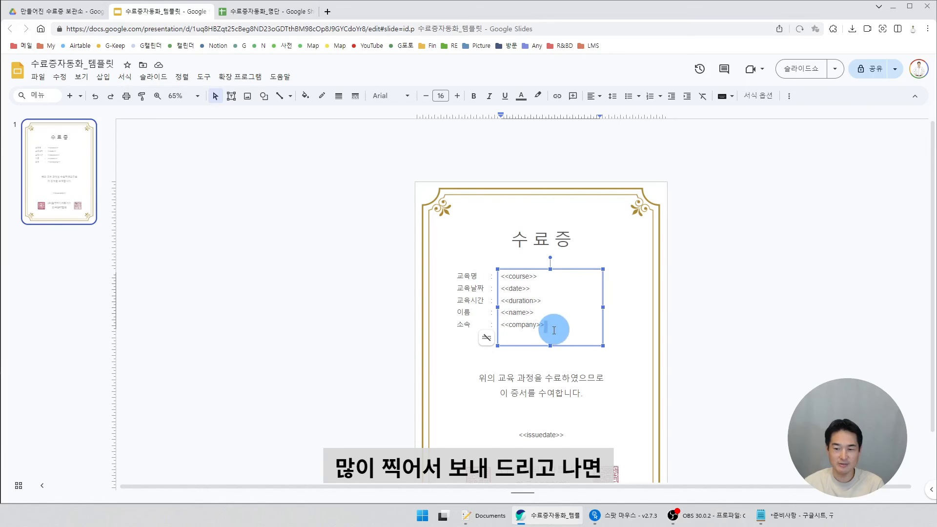
click(554, 329)
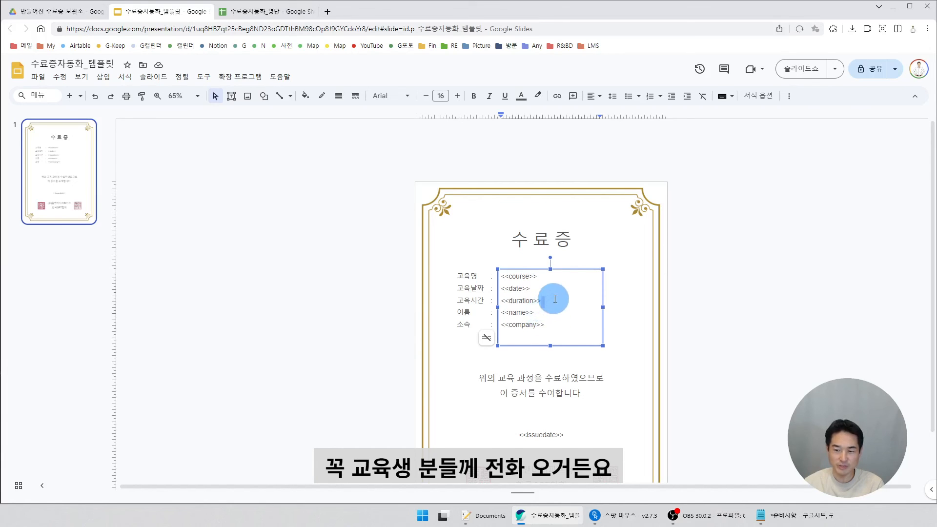
double_click(548, 327)
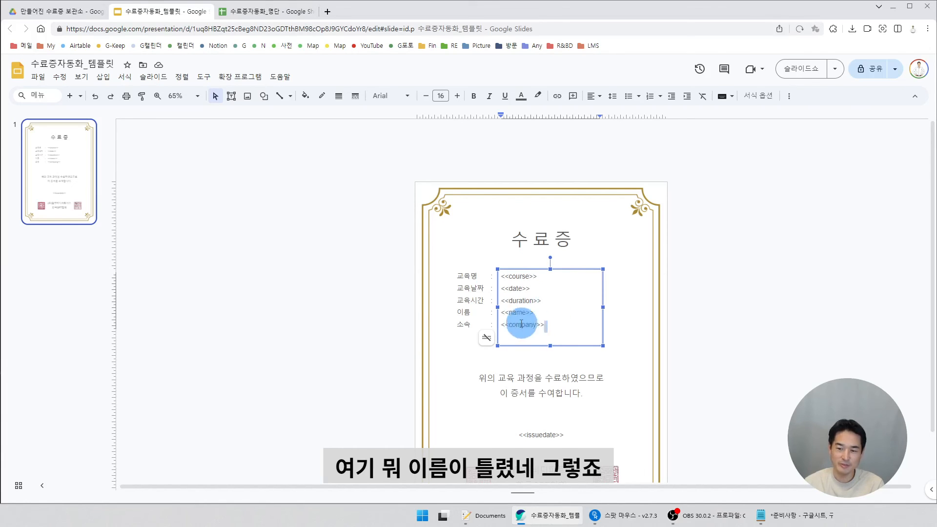
double_click(556, 277)
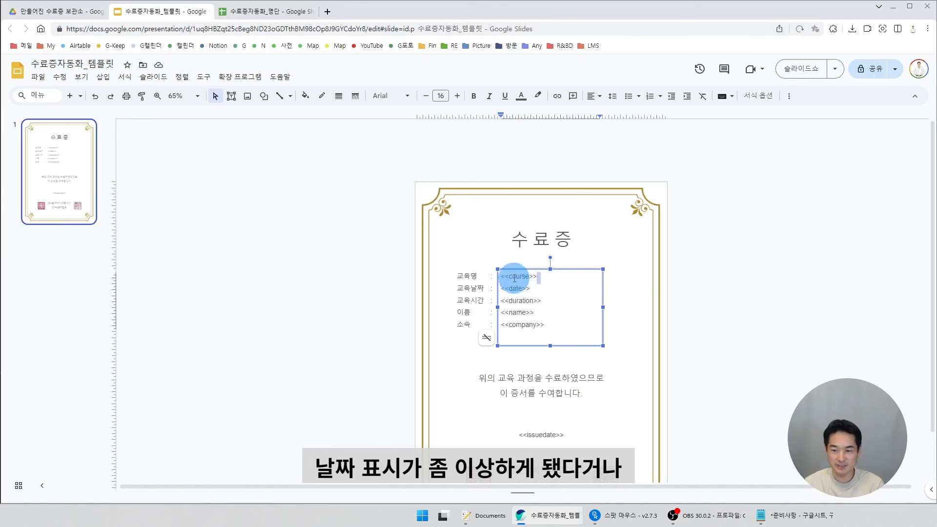
click(537, 301)
click(298, 245)
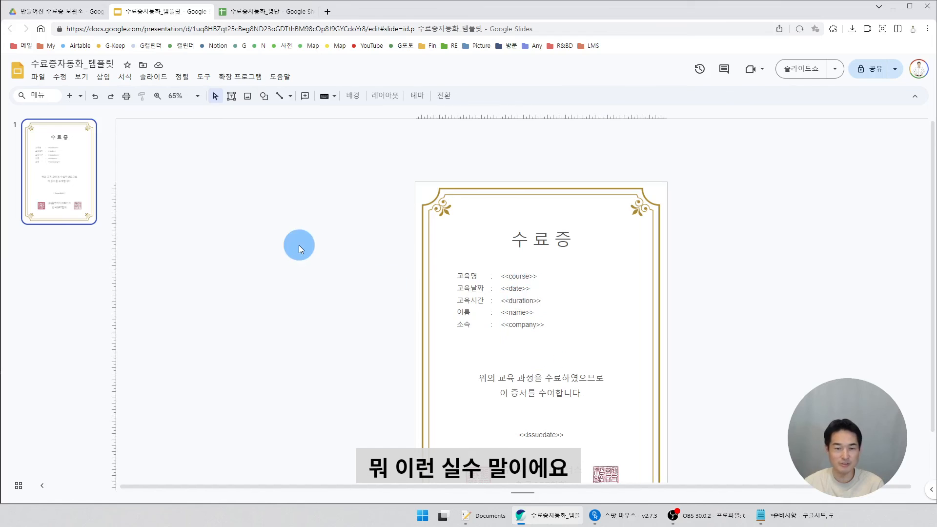
Check the certificate PDF file names in the Drive folder and open the Autocrat job 수료증자동화_연습 for editing.
click(258, 11)
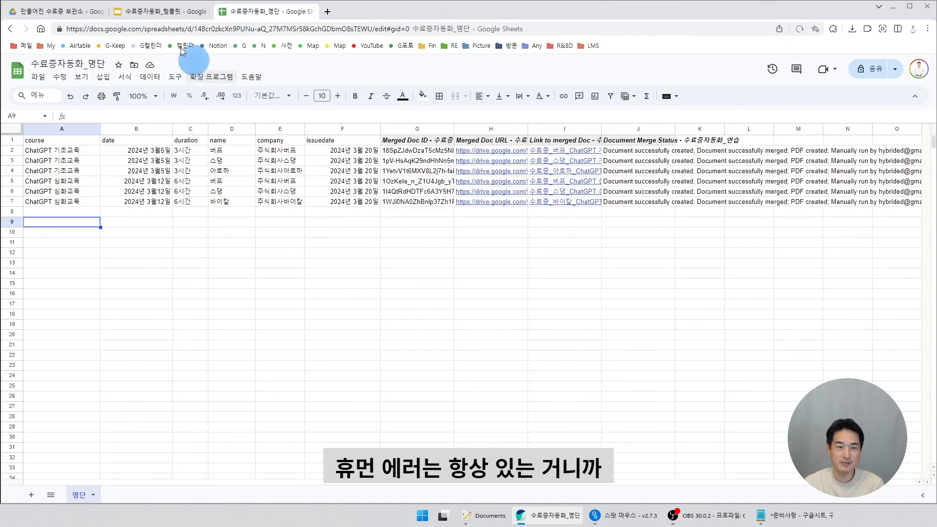
click(69, 11)
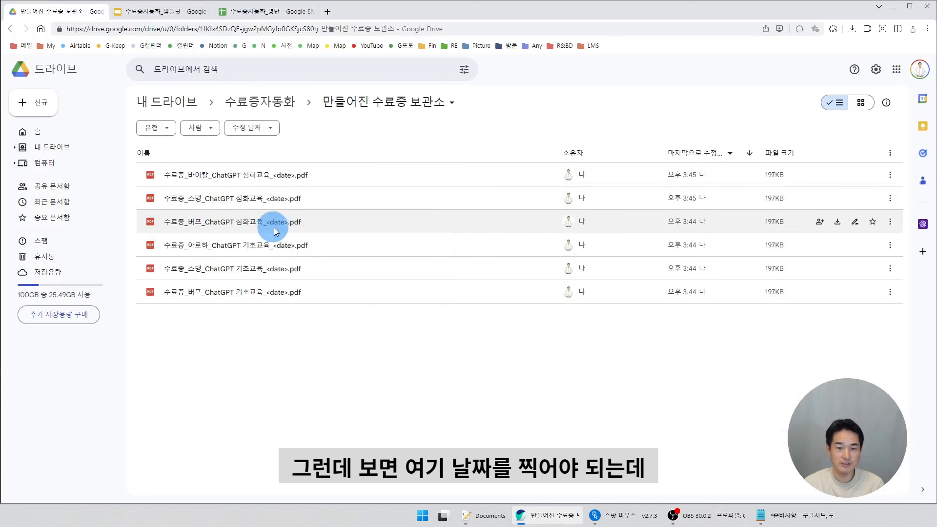
click(261, 11)
click(215, 77)
mouse_move(237, 175)
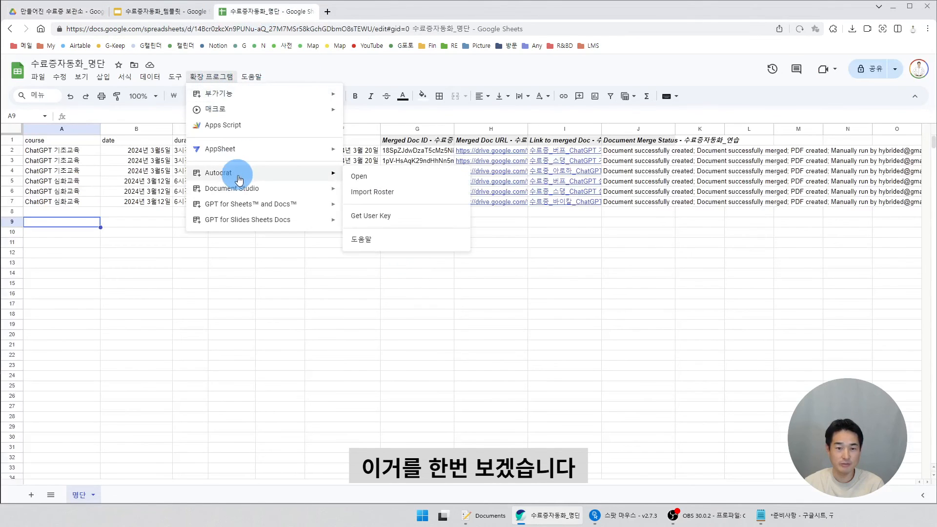
click(362, 176)
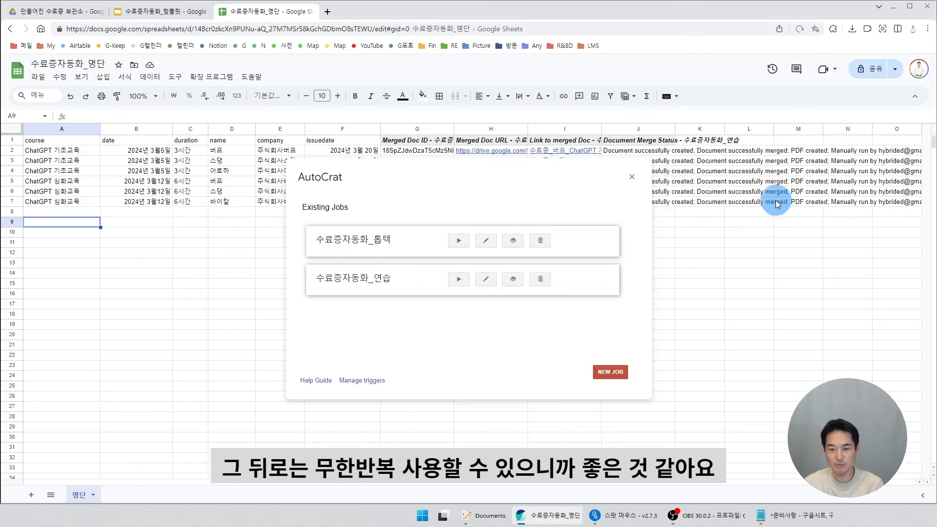
click(486, 281)
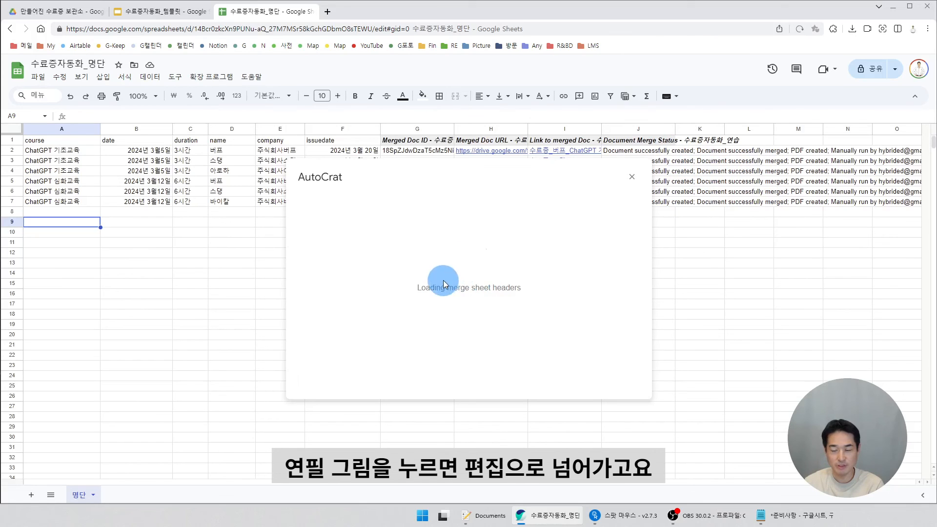
Set the job's output file name to 수료증_<<name>>_<<course>>_<<date>> in the file settings and check the date values in the sheet.
click(538, 377)
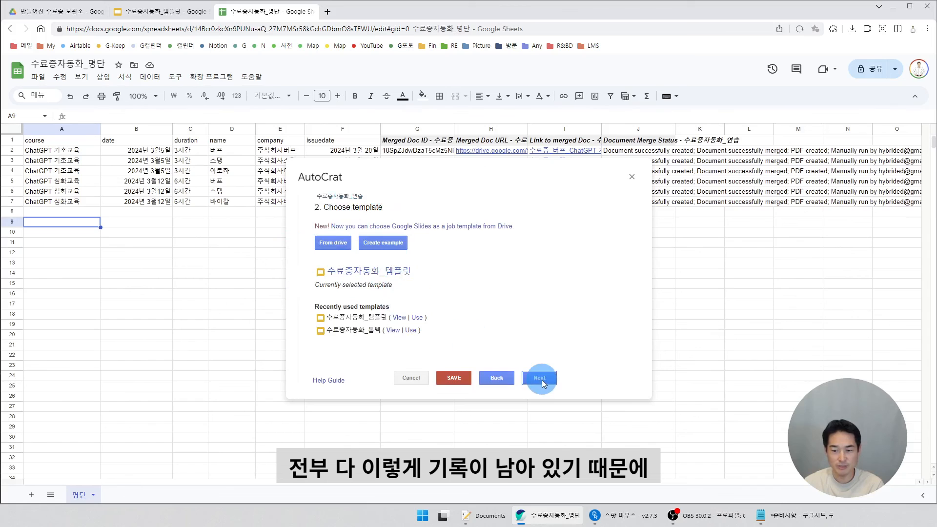
click(543, 384)
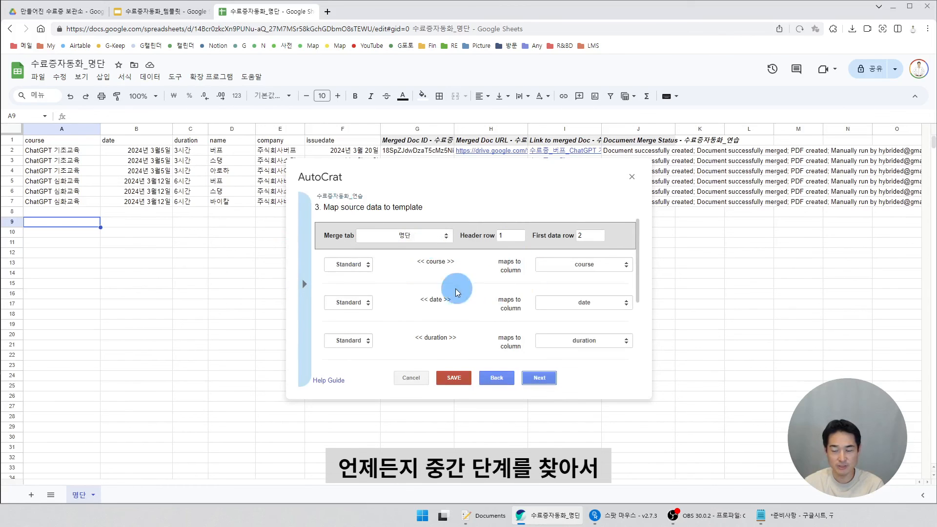
click(539, 386)
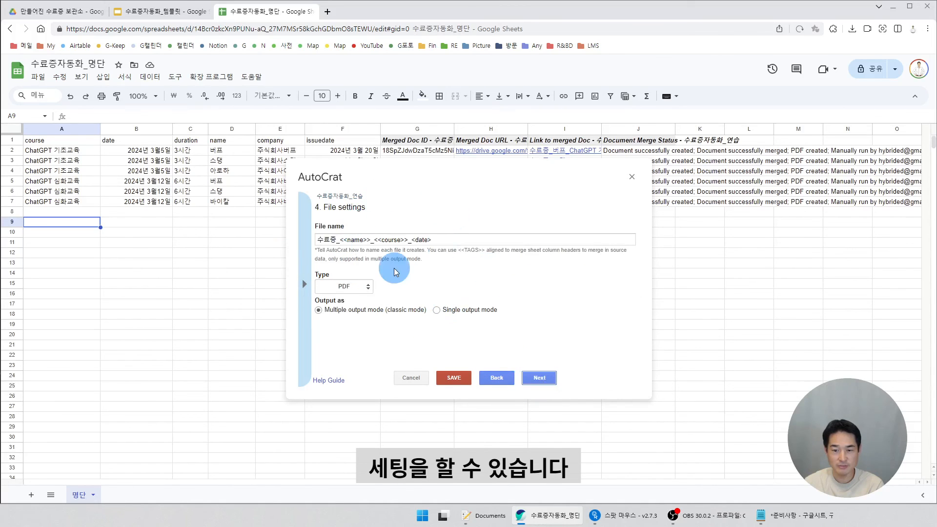
click(319, 238)
drag(319, 238, 363, 239)
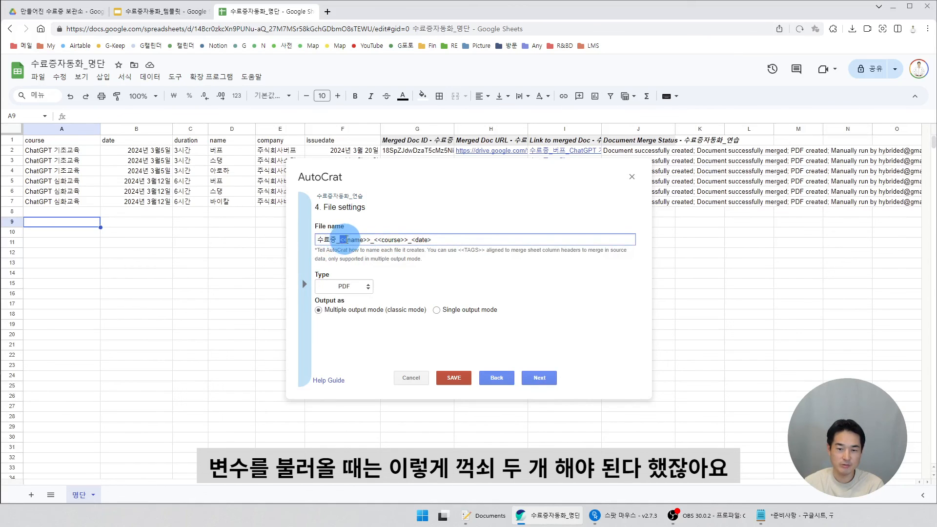
drag(363, 239, 447, 239)
click(416, 241)
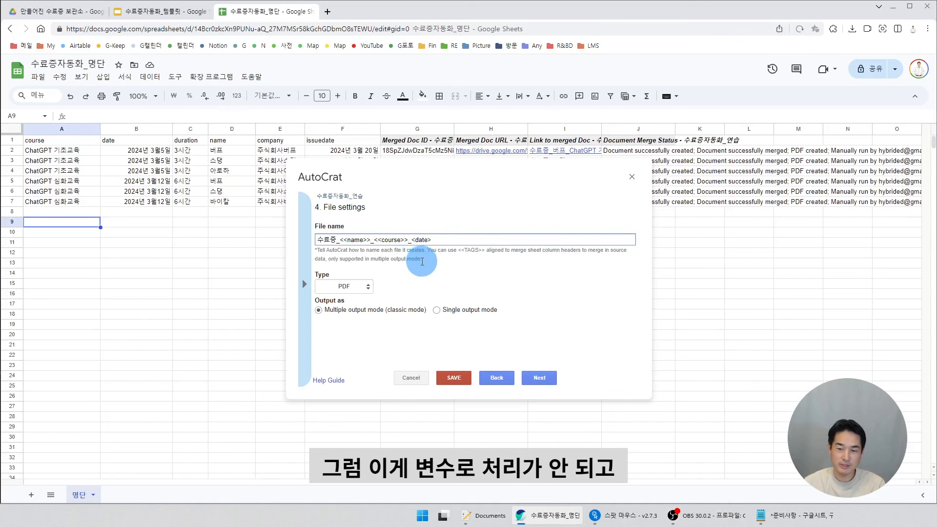
drag(412, 239, 430, 243)
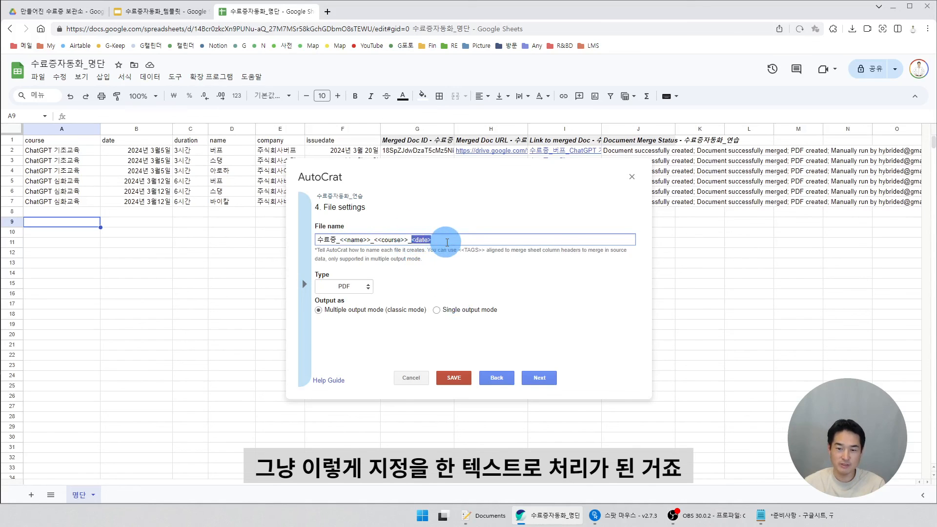
click(414, 240)
text(<)
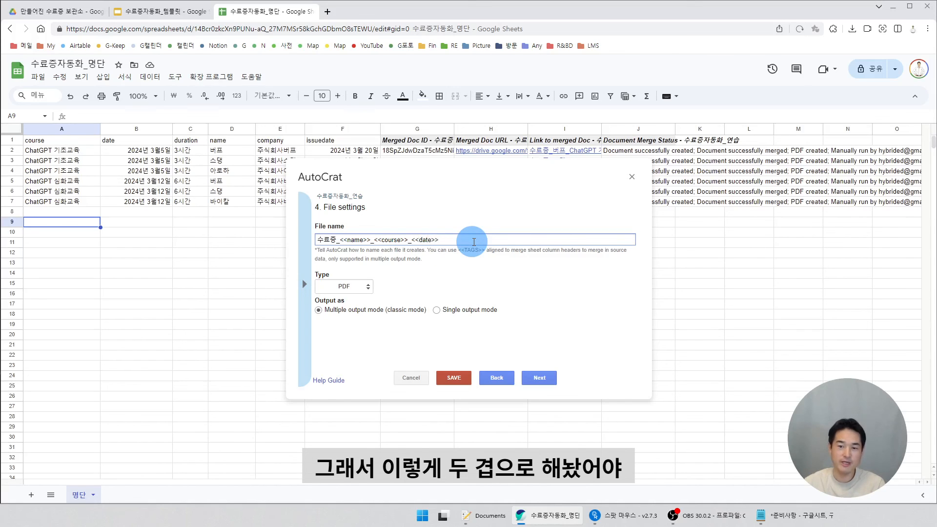
click(145, 158)
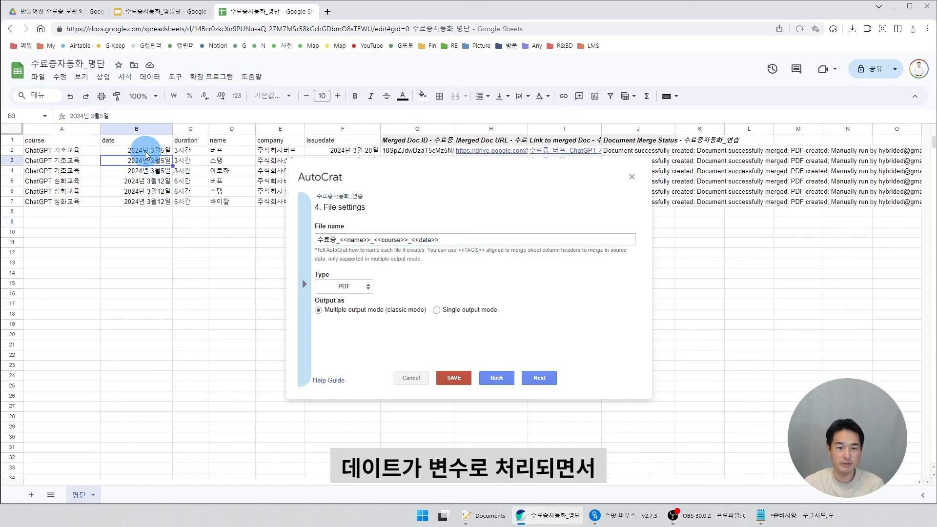
click(140, 153)
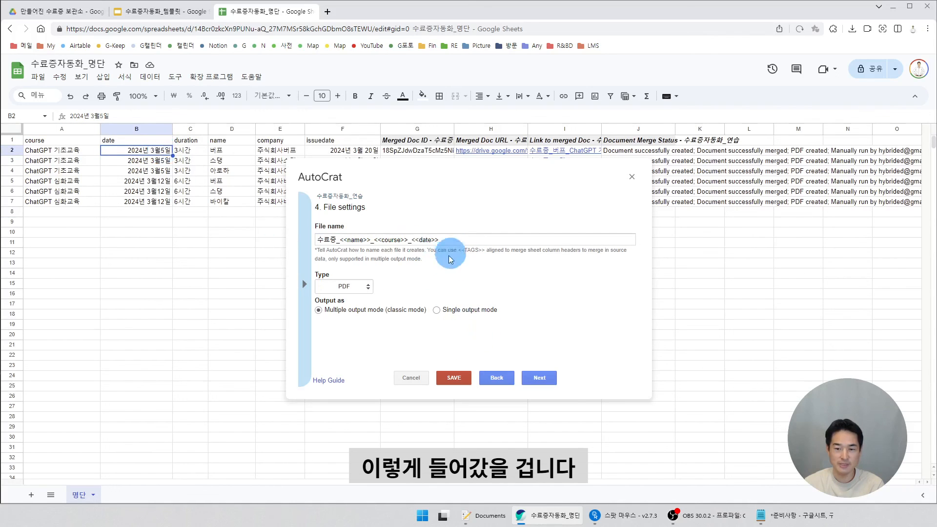
Save the Autocrat job with its file settings and return to the Drive folder of generated certificates.
click(455, 377)
click(56, 11)
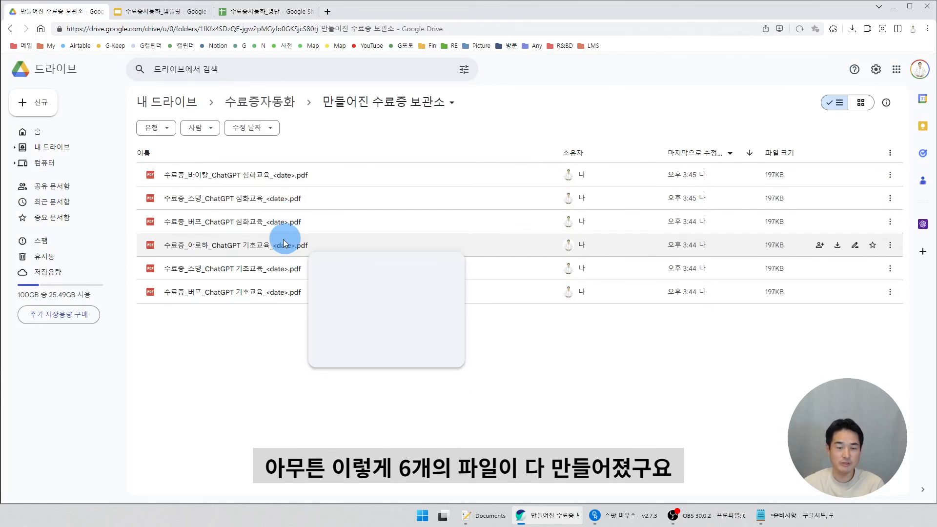
Review one ChatGPT 심화교육 certificate PDF down to its issue date and one ChatGPT 기초교육 certificate PDF, closing each preview.
double_click(270, 221)
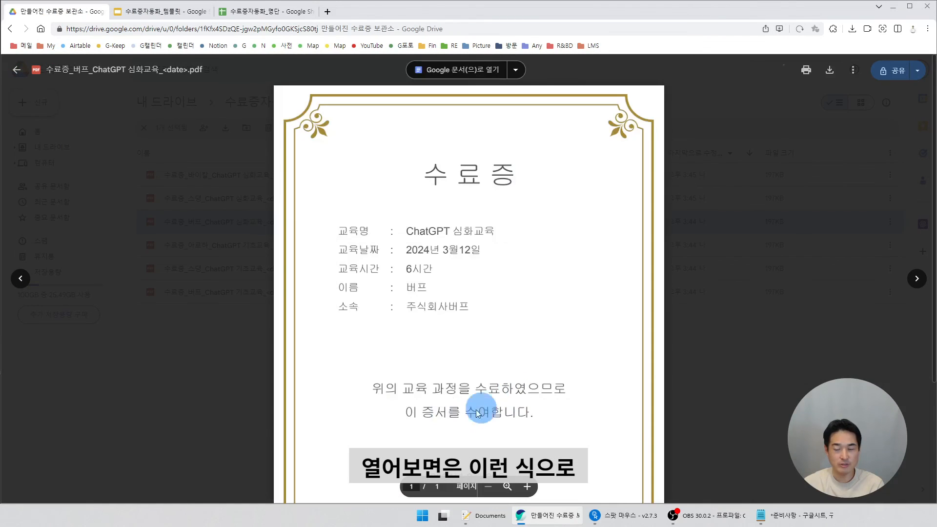
drag(405, 231, 518, 237)
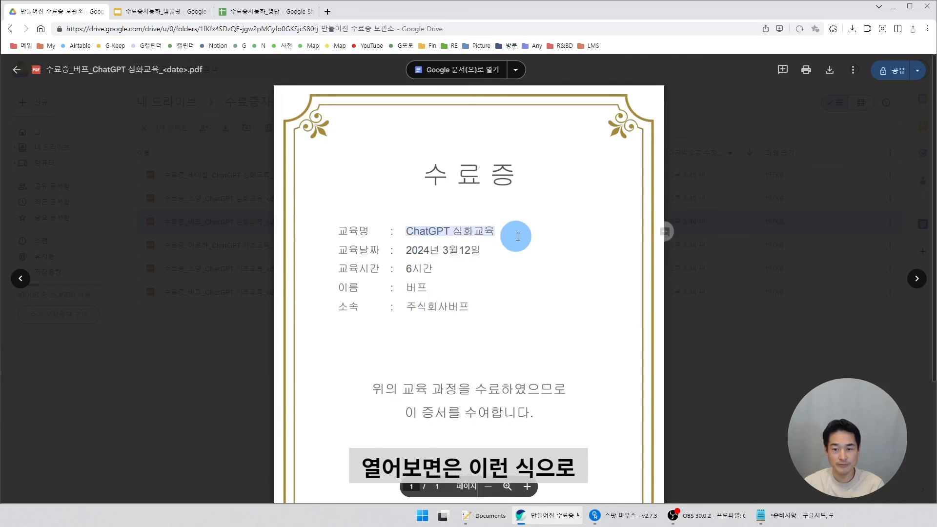
scroll(471, 337, down, 3)
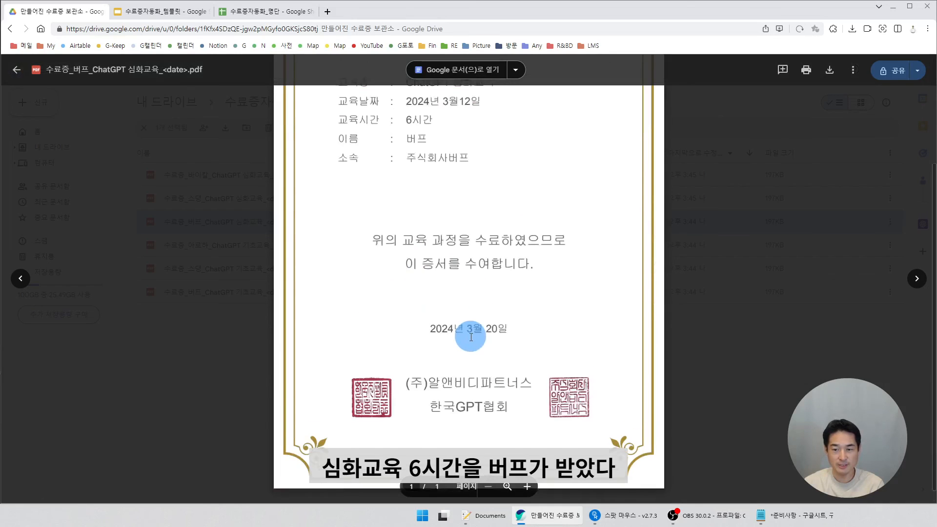
click(14, 71)
double_click(250, 269)
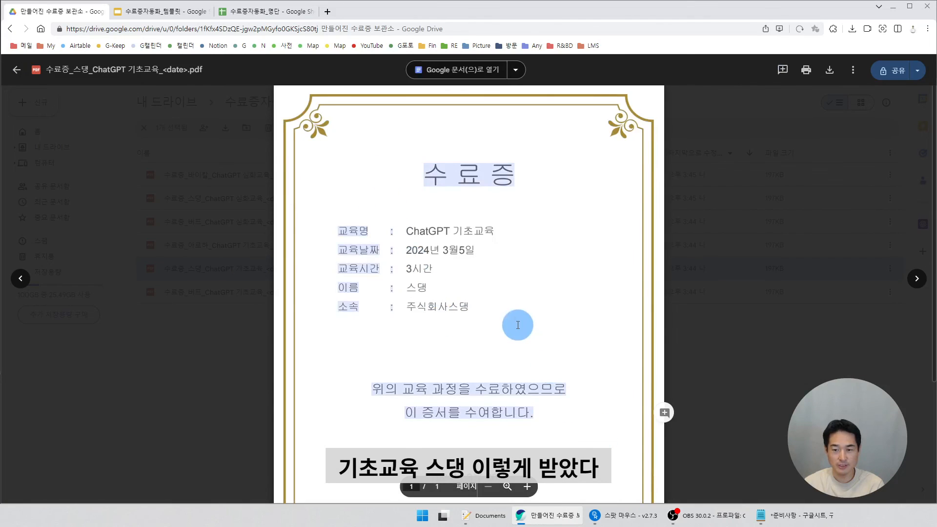
key(Escape)
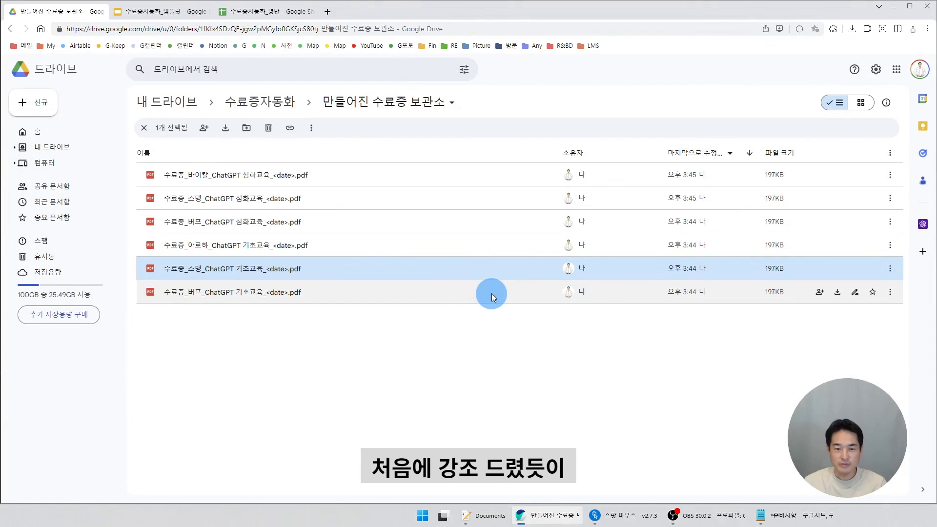
Compare the 수료증자동화_템플릿 slide's placeholder tags with the columns in the 수료증자동화_명단 sheet, closing the AutoCrat dialog there.
click(144, 9)
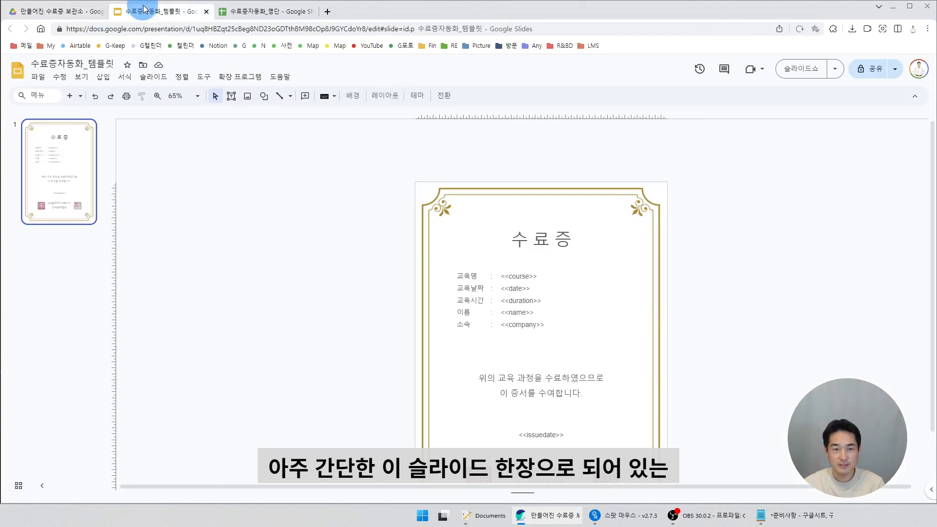
scroll(714, 314, down, 2)
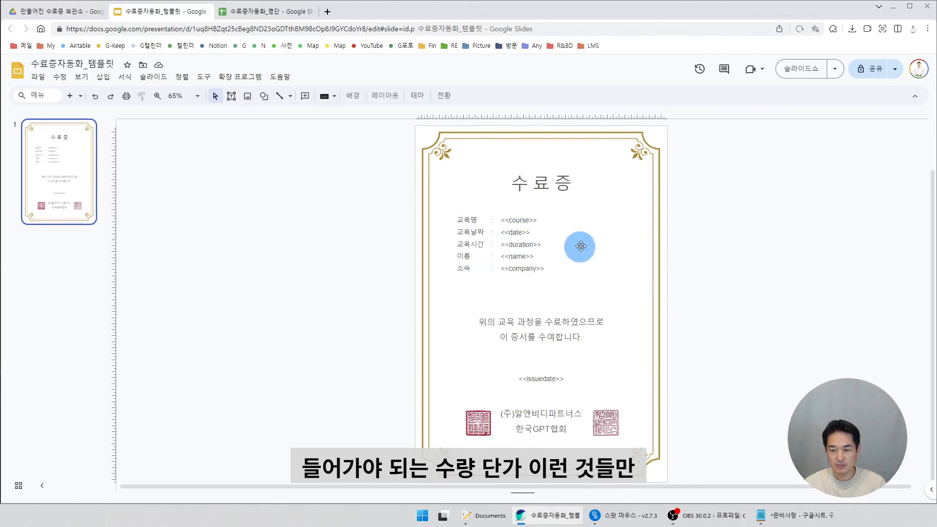
click(265, 12)
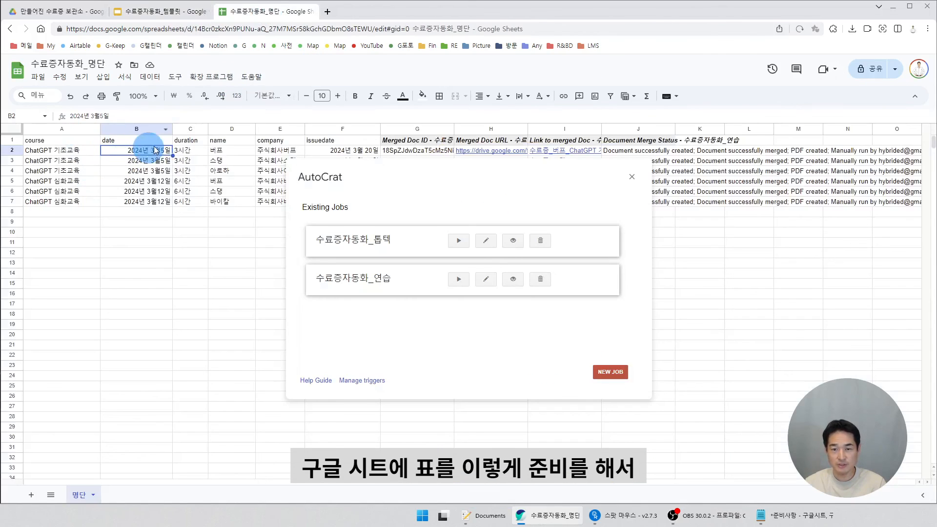
click(632, 177)
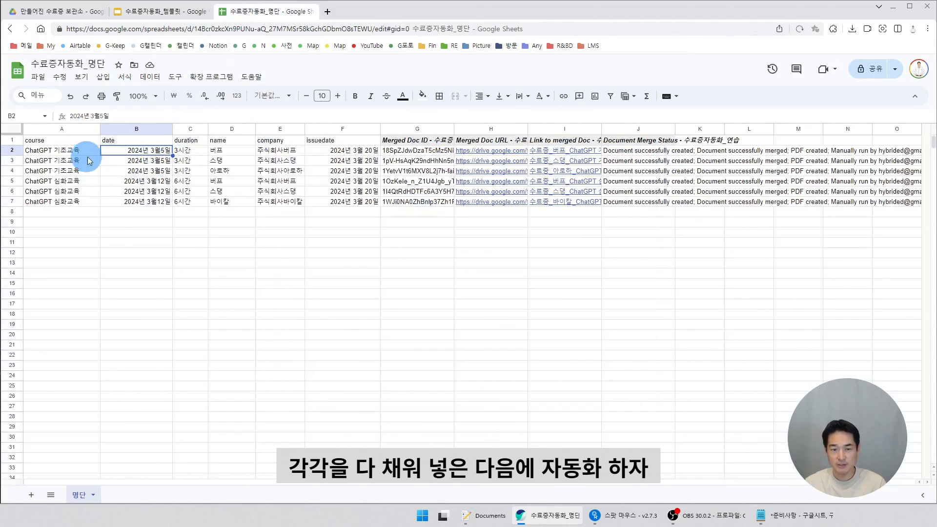
click(152, 13)
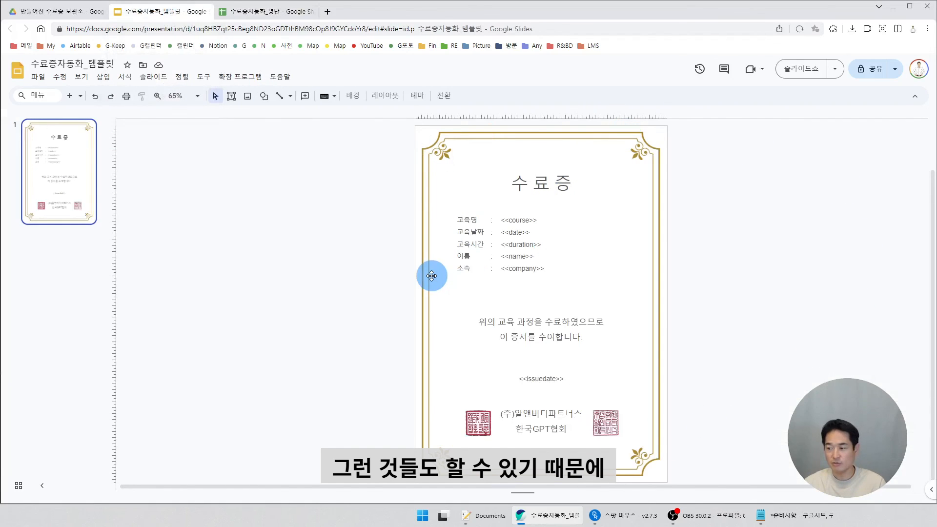